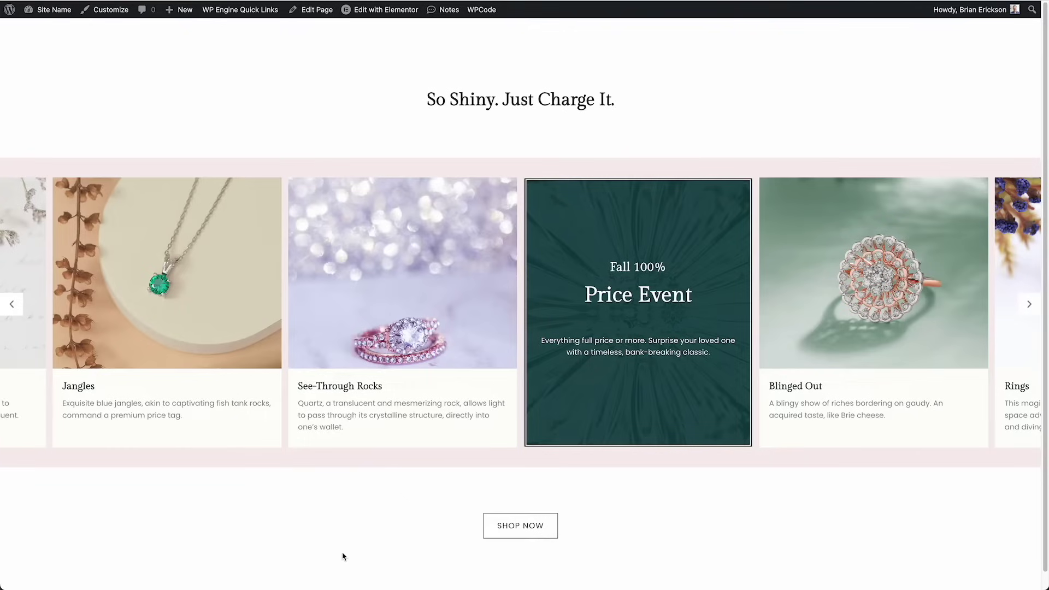
Step: Browse through the slides of the finished jewelry carousel on the live page
click(335, 540)
click(1030, 304)
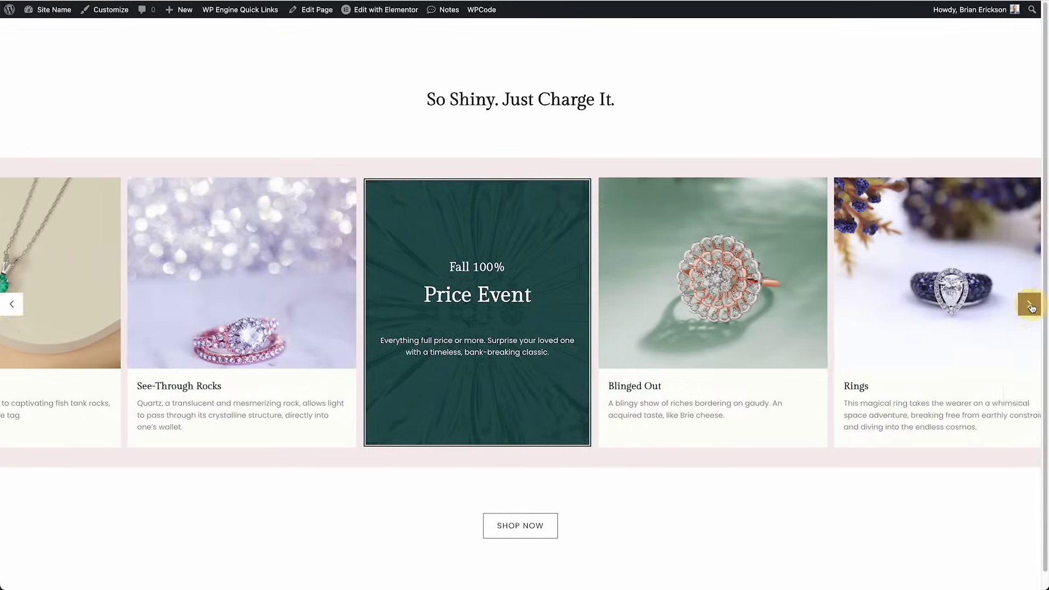
click(1030, 307)
click(1030, 308)
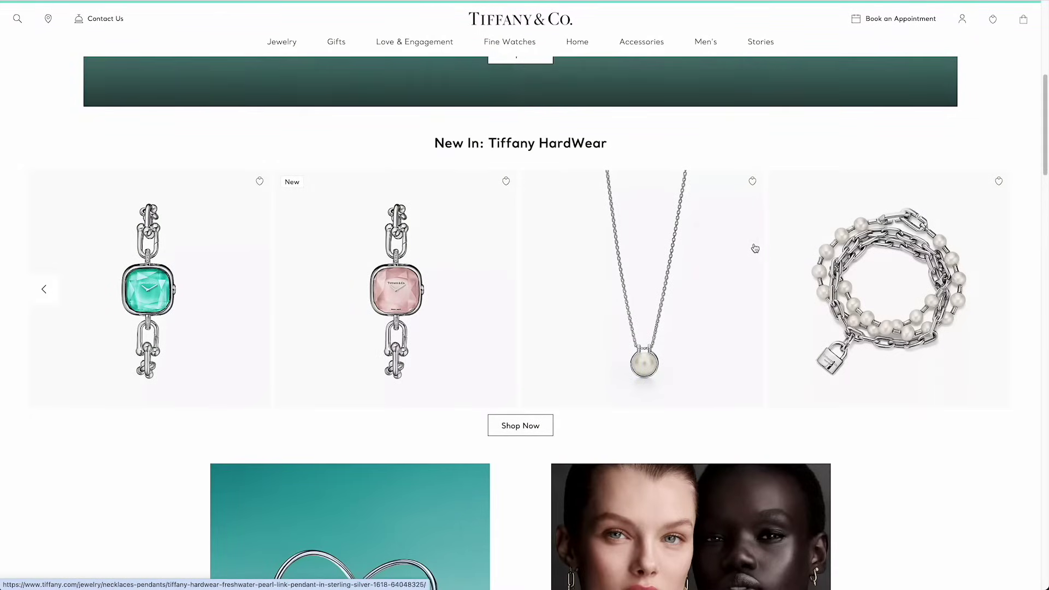
Step: Examine the New In: Tiffany HardWear product carousel on the Tiffany & Co. website as a design reference
scroll(753, 248, up, 1)
scroll(754, 250, up, 2)
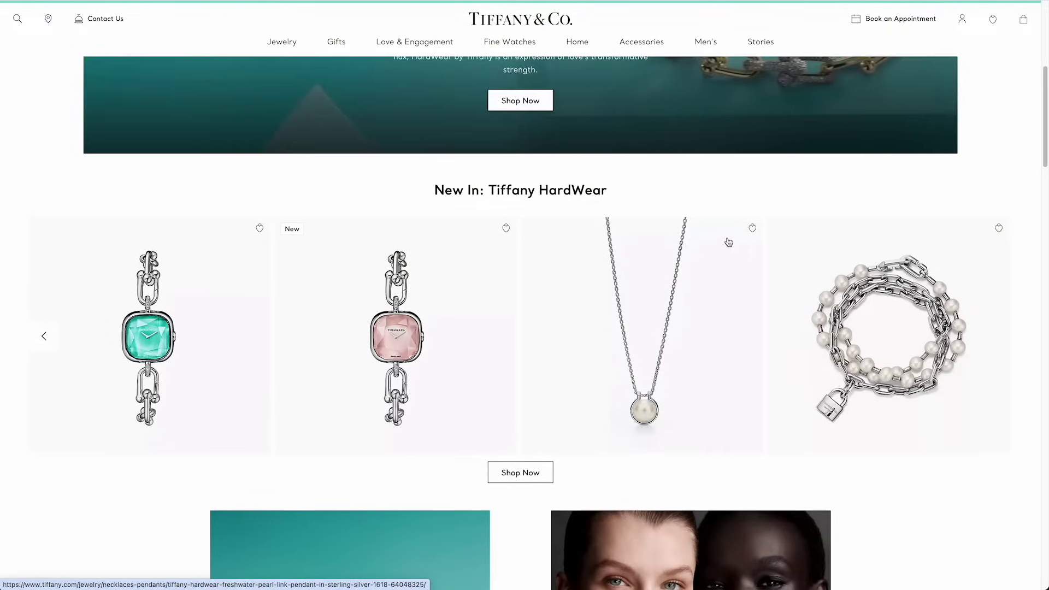
scroll(929, 464, down, 2)
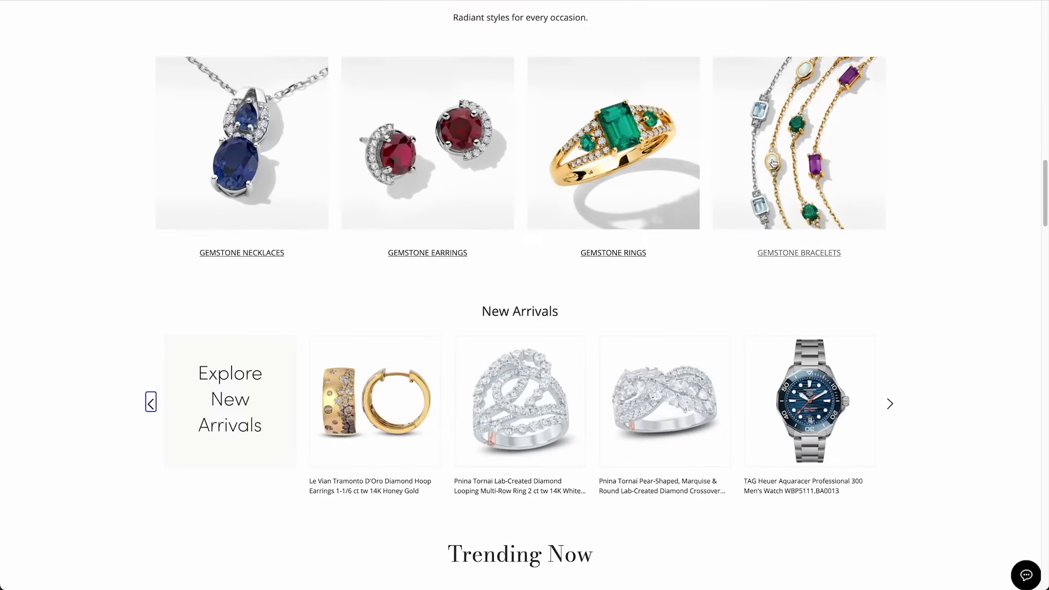
Step: Browse forward and back through the New Arrivals carousel on the Jared website
scroll(808, 170, down, 1)
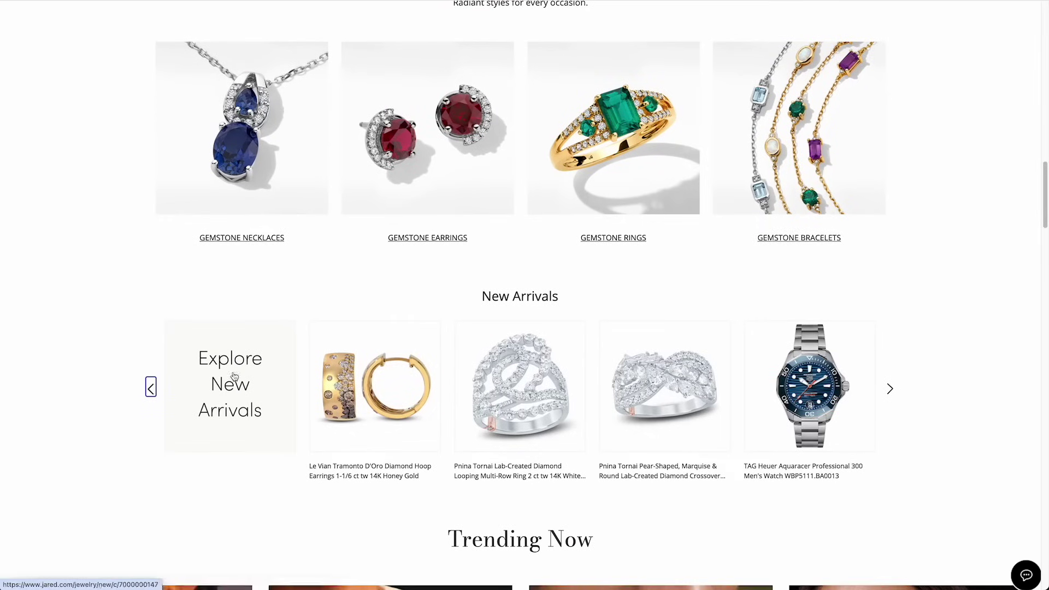
click(890, 389)
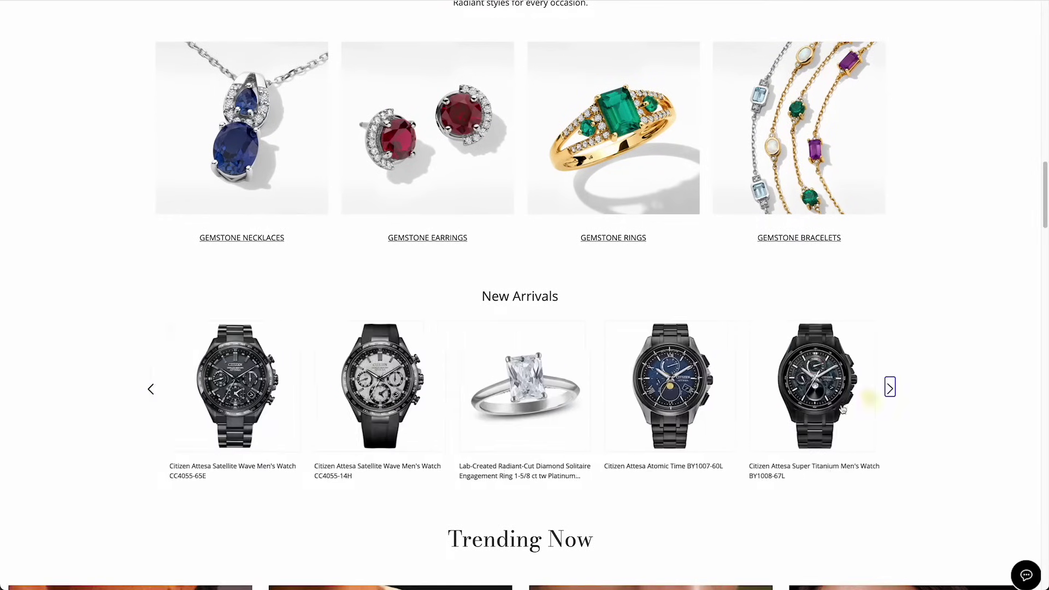
click(151, 388)
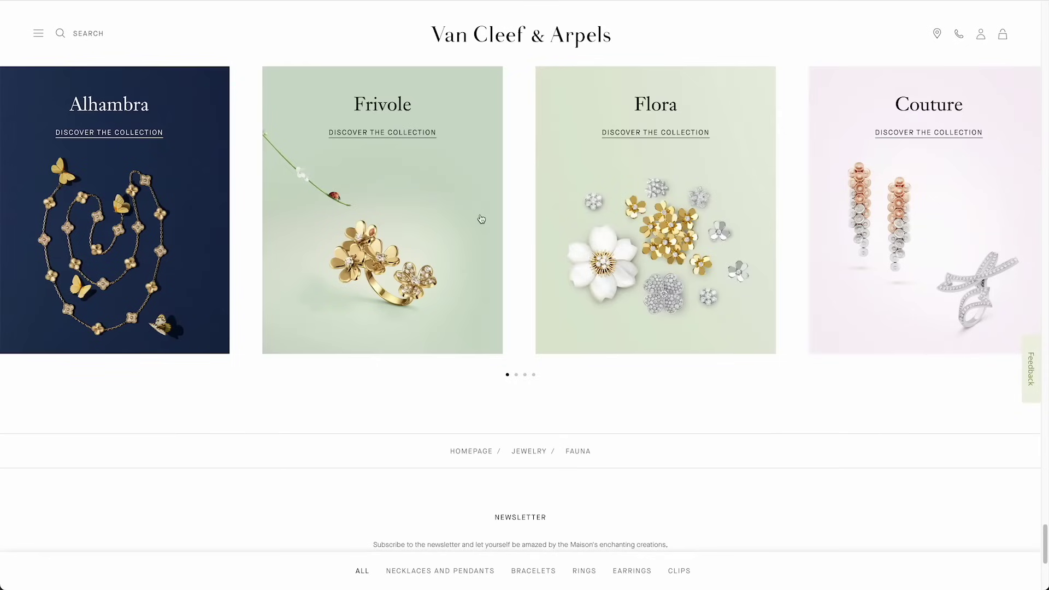
Step: Examine the collections carousel on the Van Cleef & Arpels website and swipe its slides
scroll(486, 223, up, 1)
scroll(486, 223, up, 3)
scroll(486, 223, down, 4)
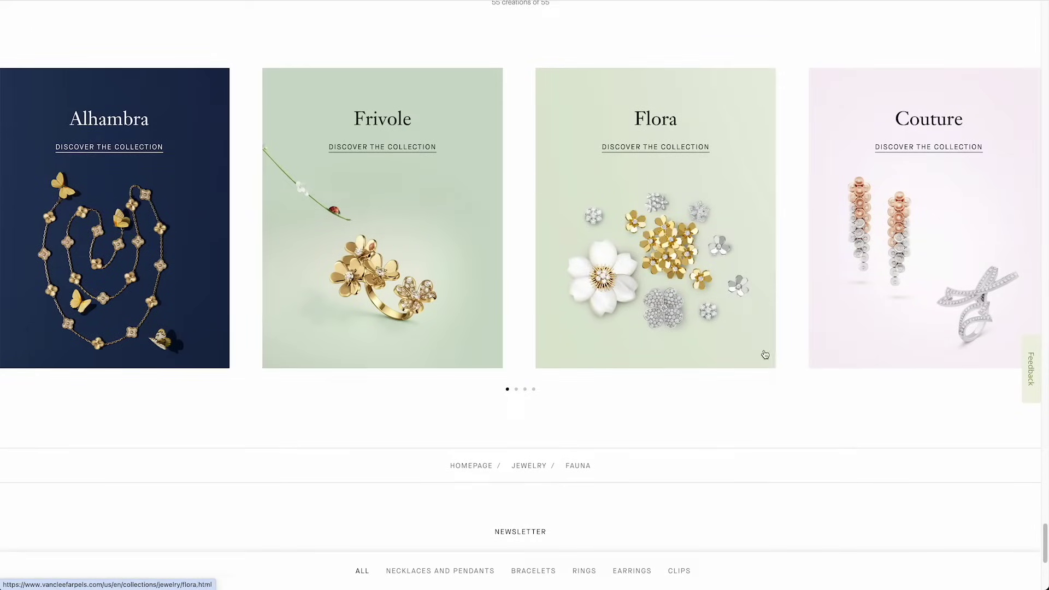
scroll(763, 354, down, 2)
scroll(765, 351, up, 2)
drag(727, 308, 662, 302)
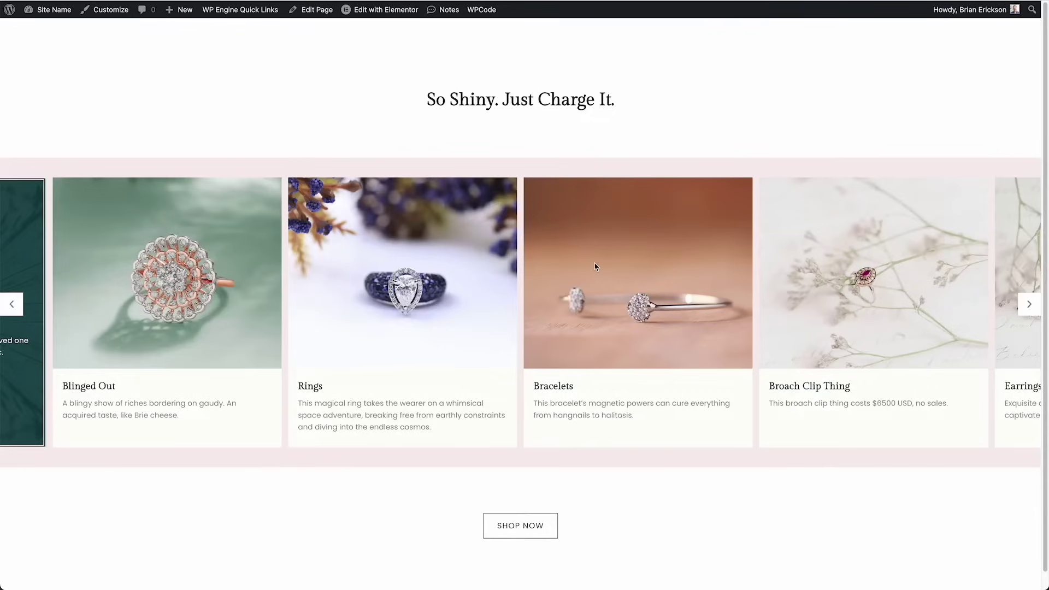
Step: Return to the finished jewelry page and try swiping its carousel, advancing it and stepping it back
drag(595, 267, 426, 285)
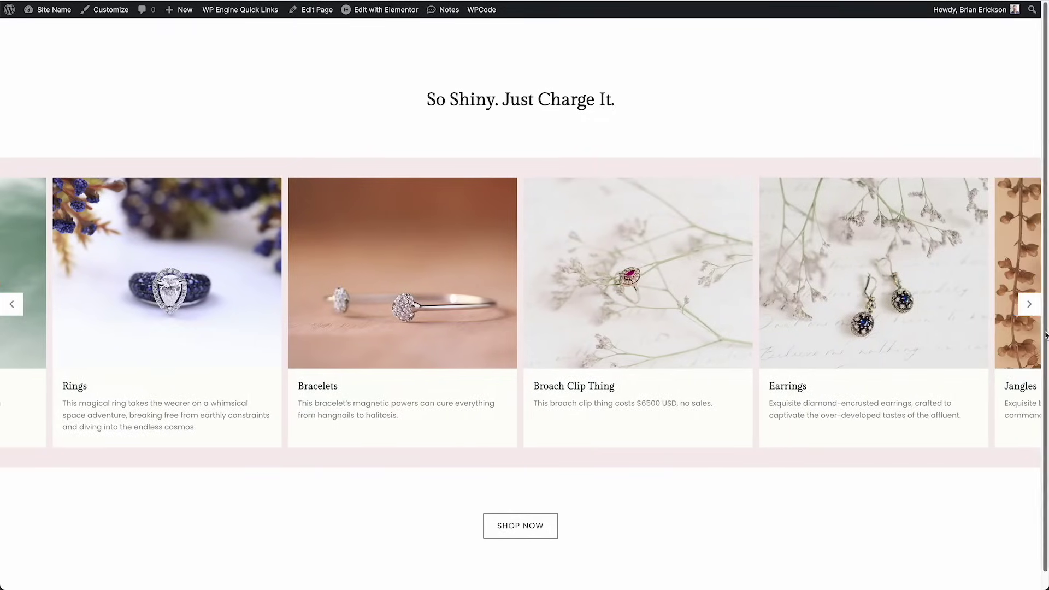
click(1029, 304)
click(11, 303)
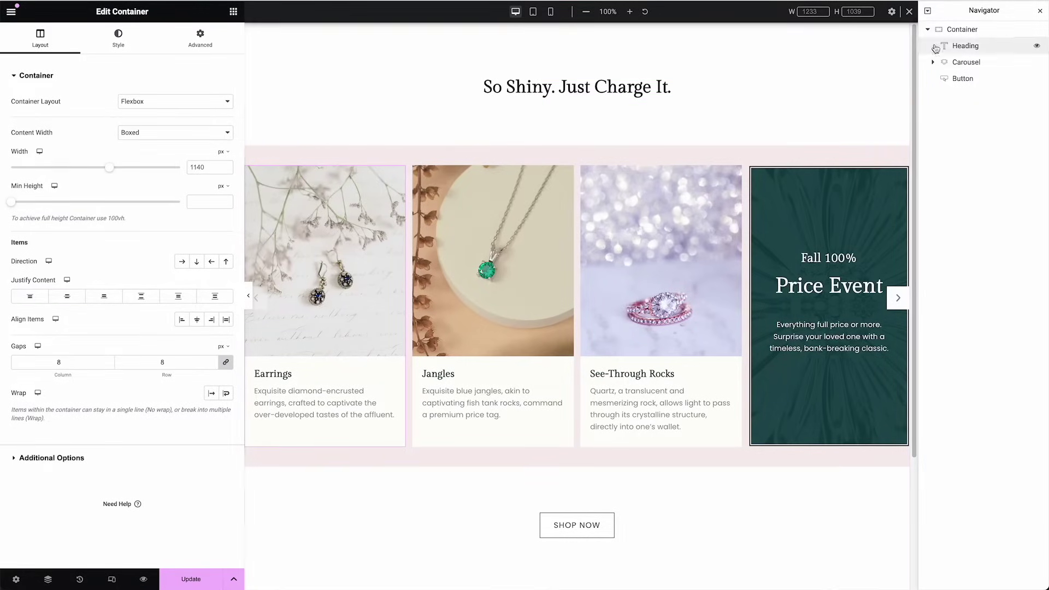
Step: Inspect the finished section's container and its heading, button and carousel in the Elementor editor
click(961, 33)
click(965, 48)
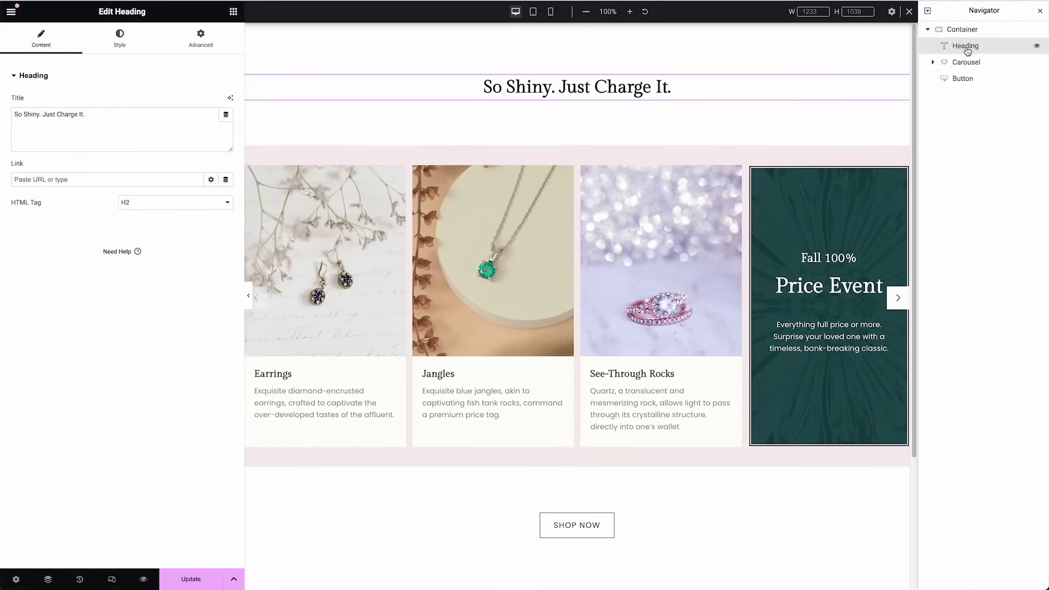
click(973, 79)
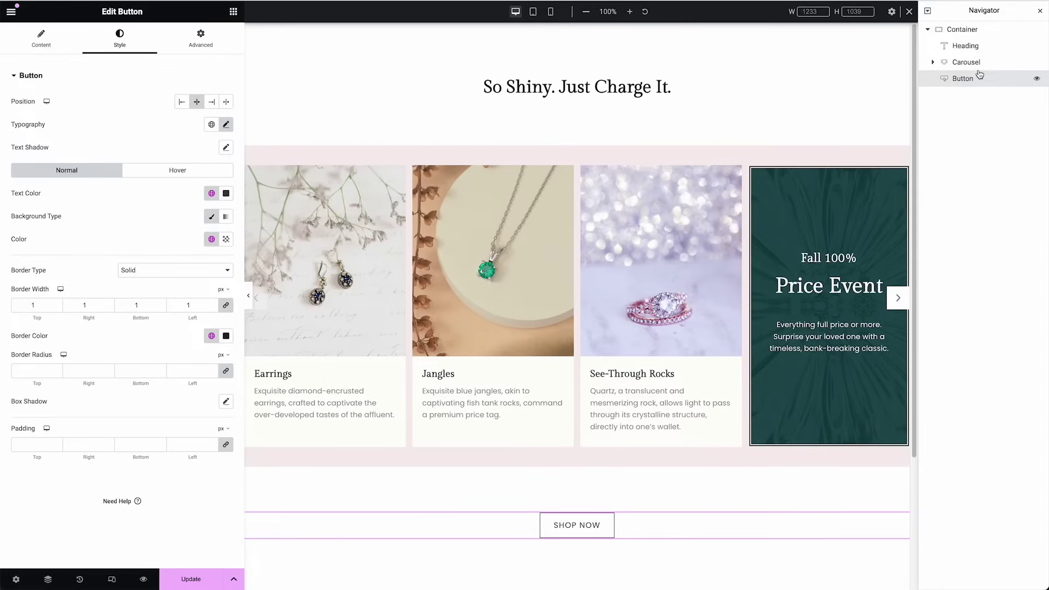
click(977, 63)
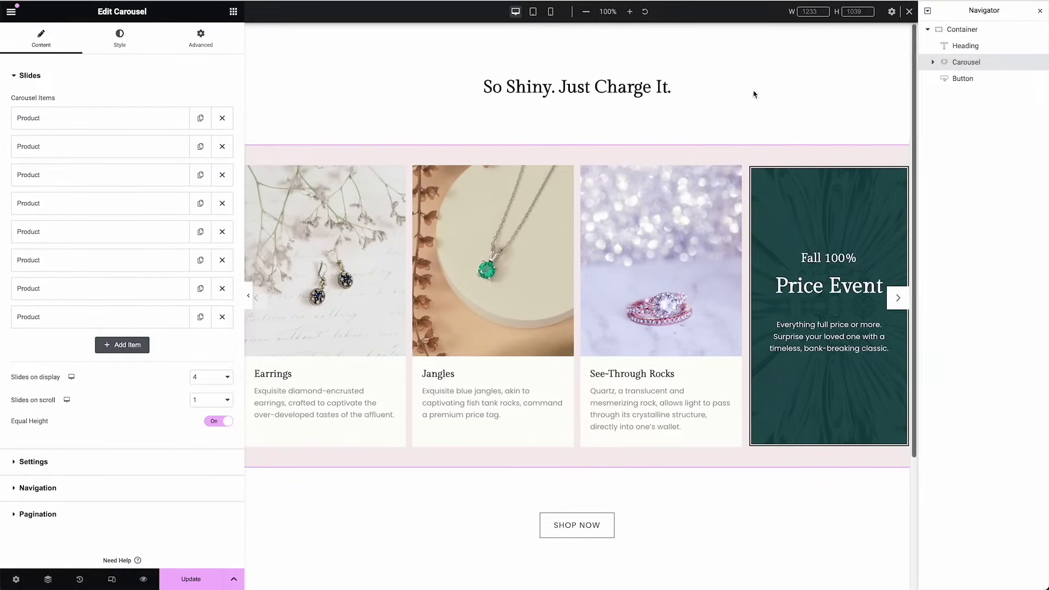
Step: Inspect the finished carousel's first Product item, including its image and text container, and return to the carousel's settings
click(93, 118)
click(932, 62)
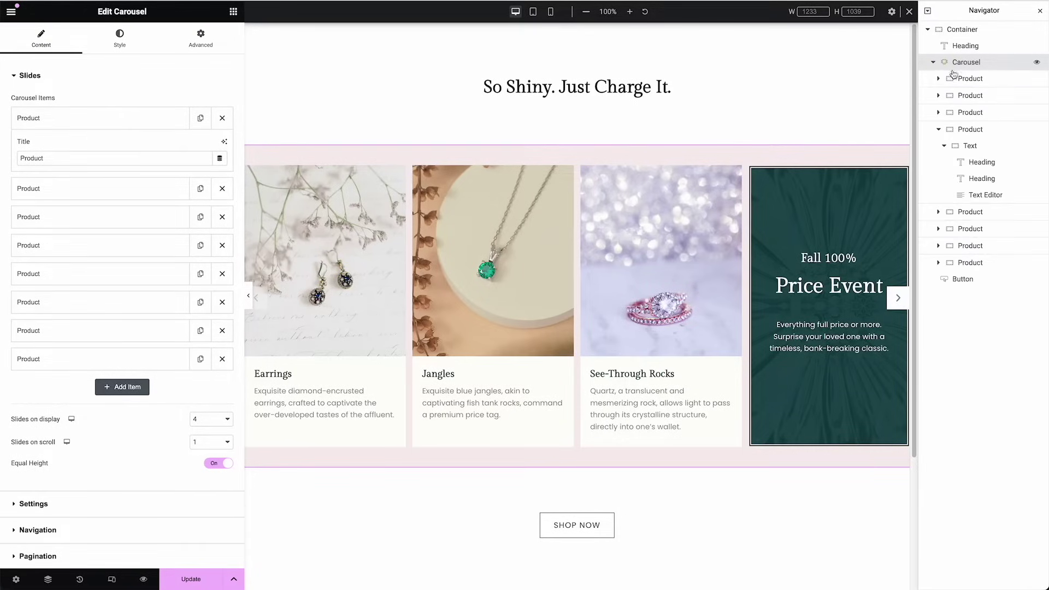
click(964, 78)
click(939, 79)
click(974, 97)
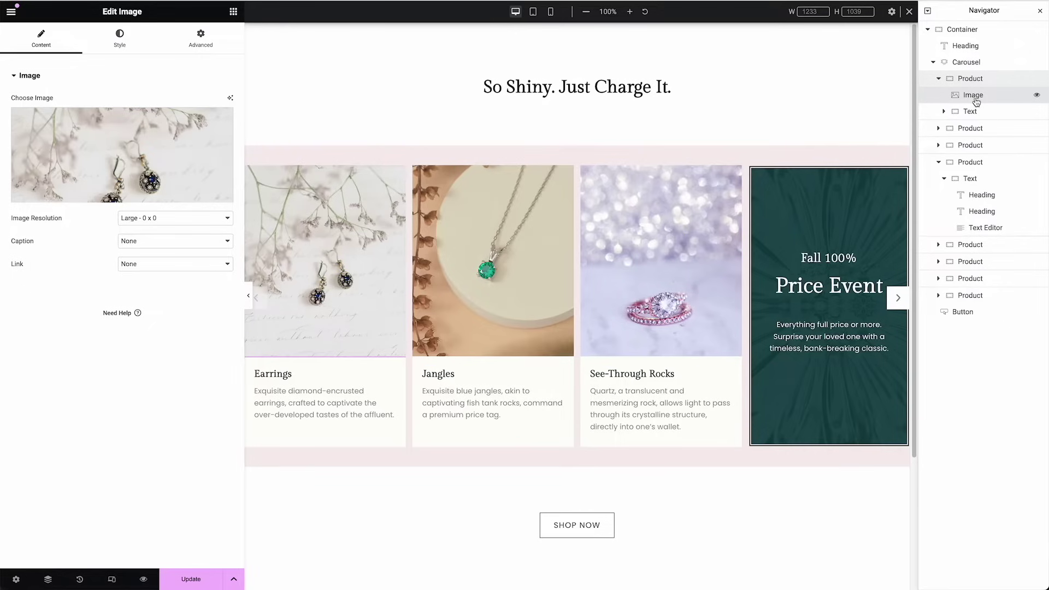
click(970, 111)
click(943, 111)
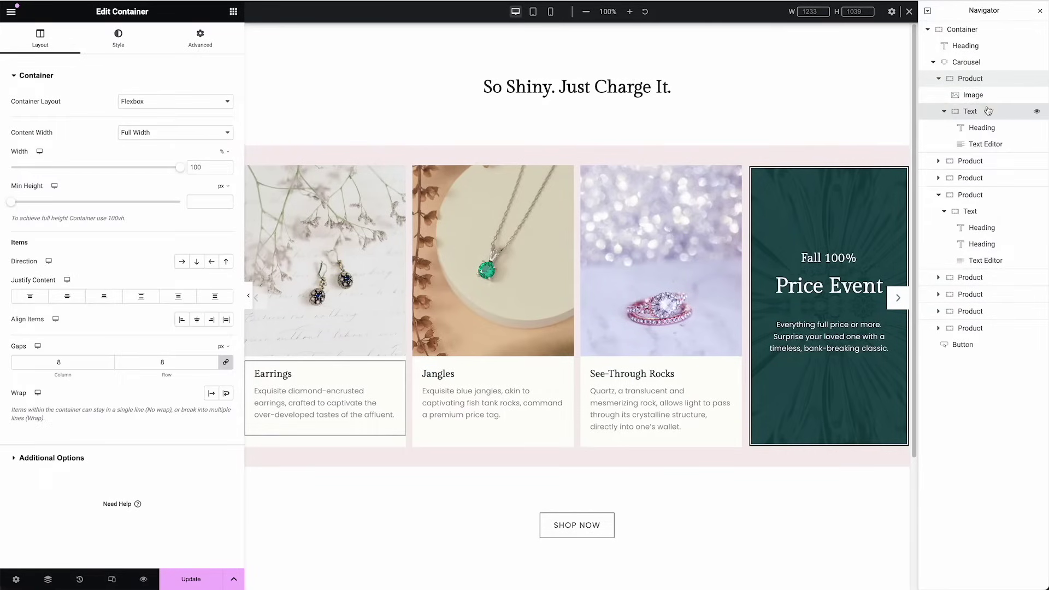
click(938, 79)
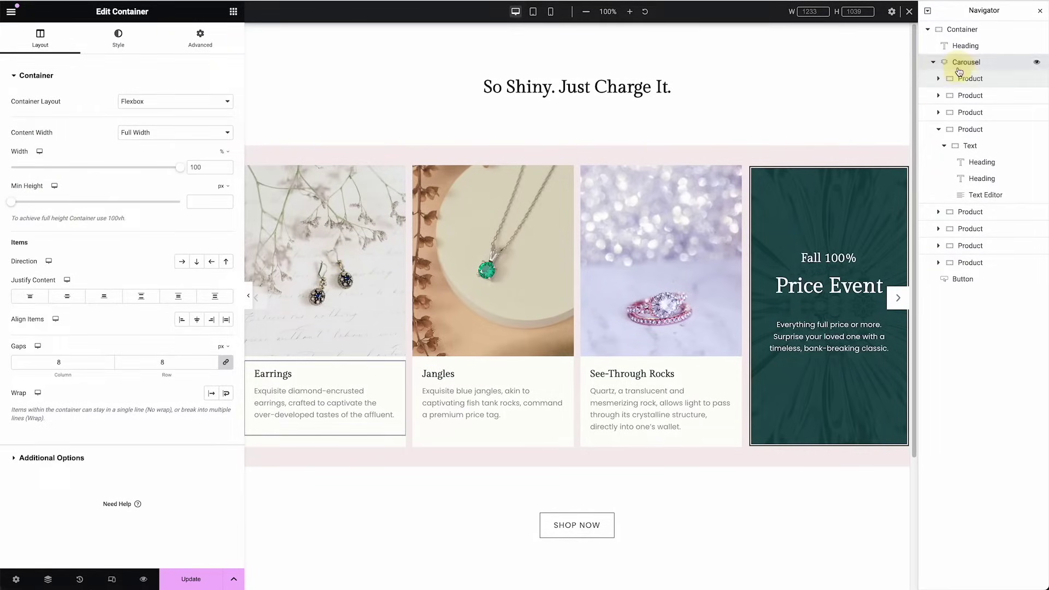
click(966, 62)
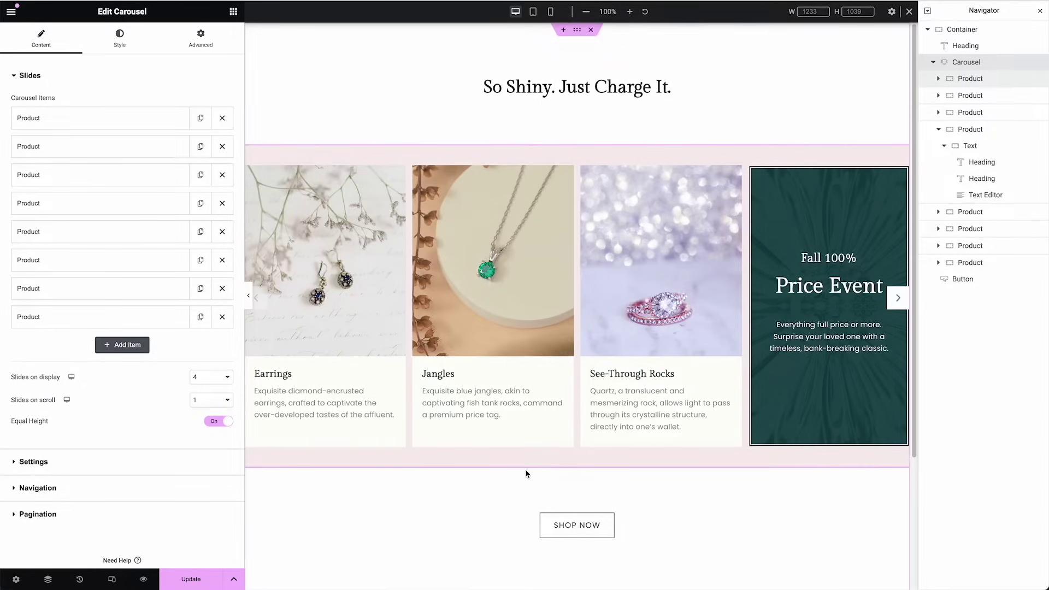
Step: Add a new single-column Flexbox container below the finished carousel section
scroll(571, 396, down, 3)
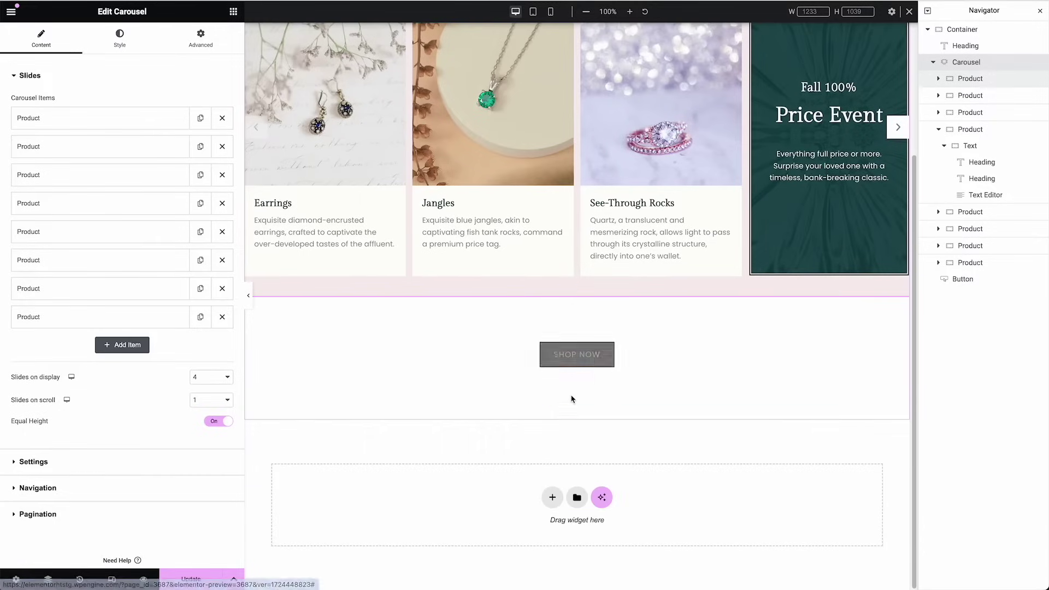
click(553, 496)
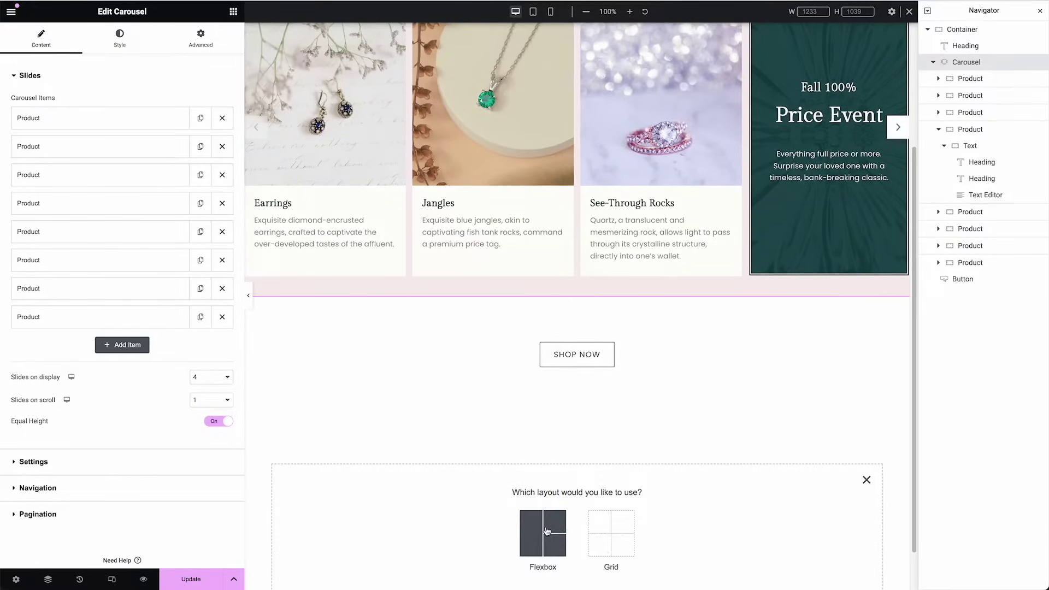
scroll(562, 472, down, 1)
click(553, 483)
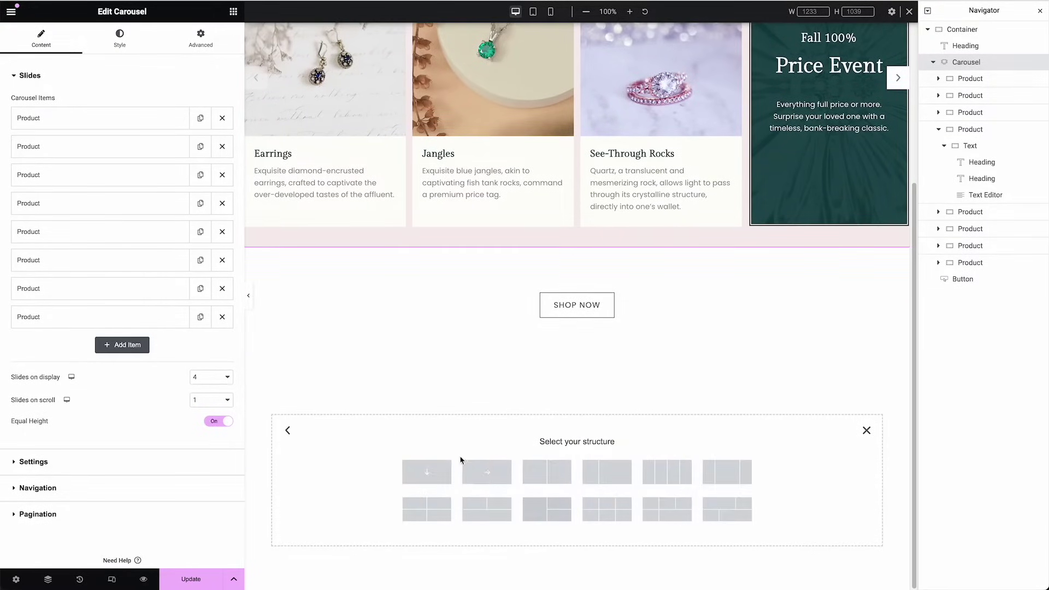
click(439, 470)
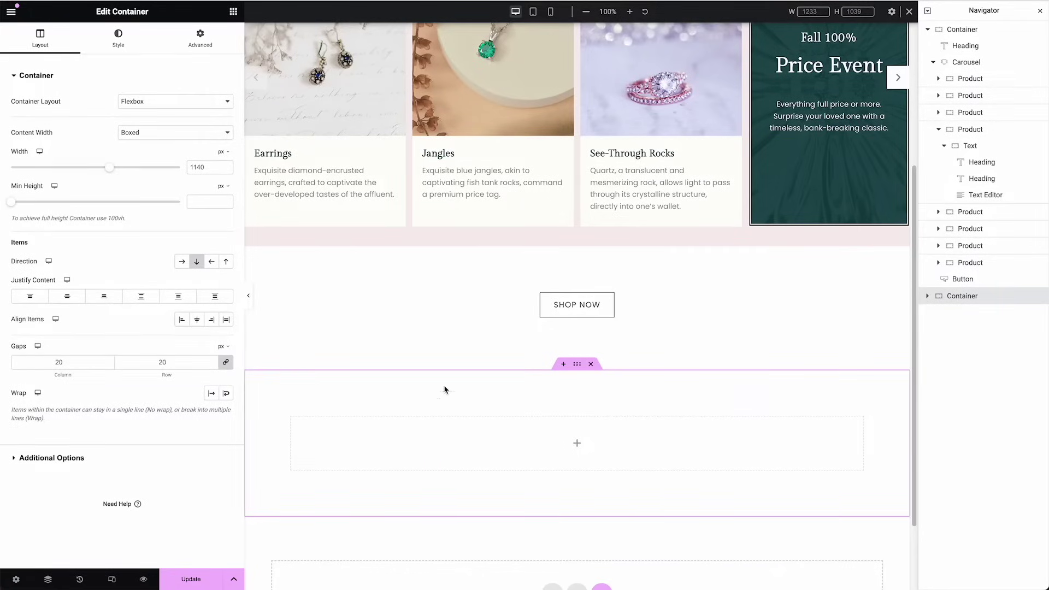
Step: Search the widgets for "carousel" and place the Carousel widget in the new container
click(233, 13)
click(94, 59)
text(carousel)
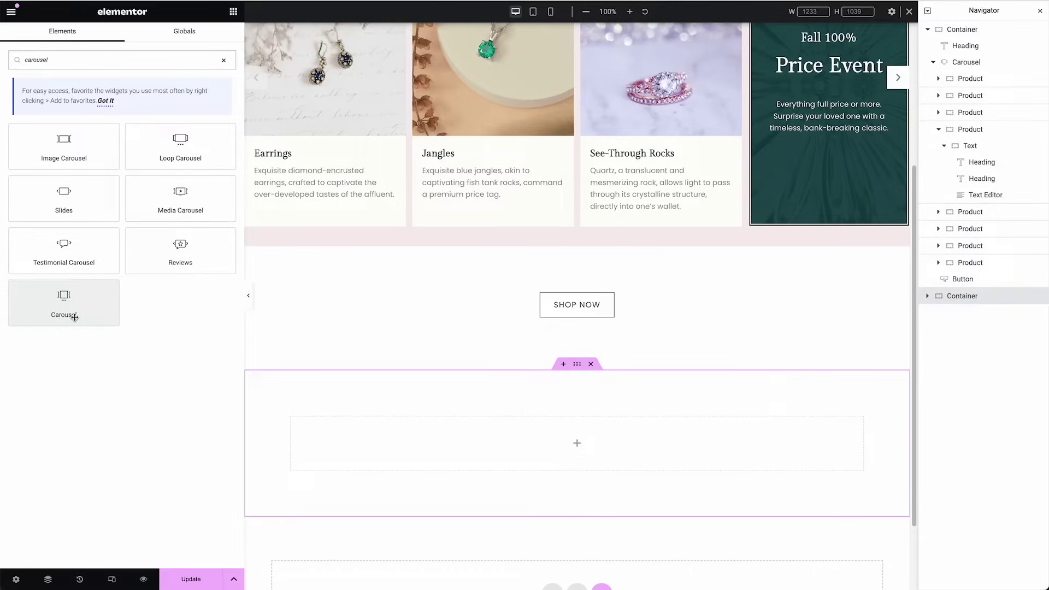
drag(70, 311, 470, 445)
scroll(506, 405, down, 2)
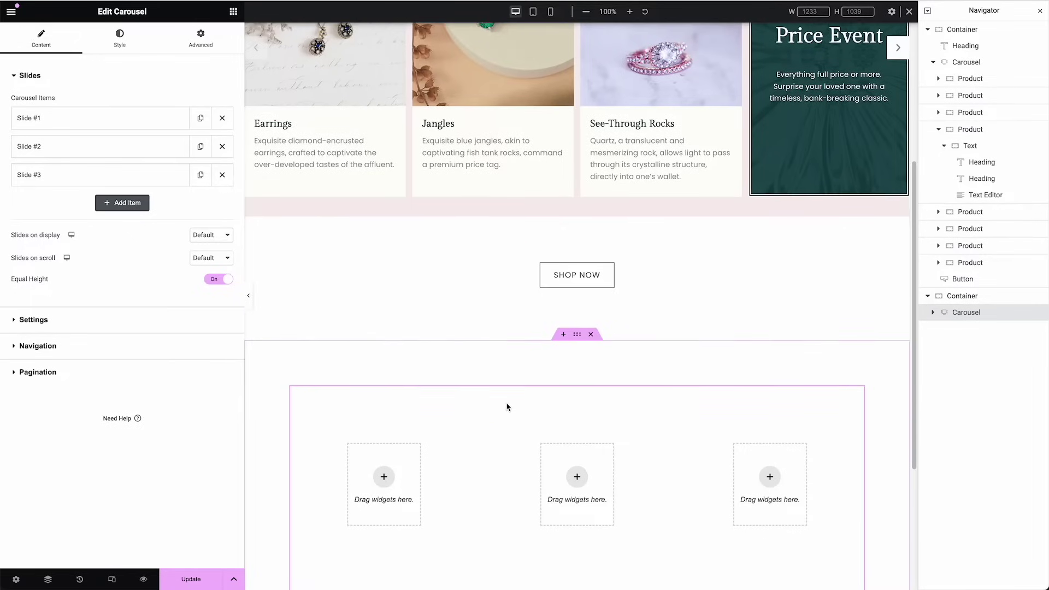
Step: Compare the new carousel with the finished one above and look over its content setting groups
scroll(507, 407, up, 3)
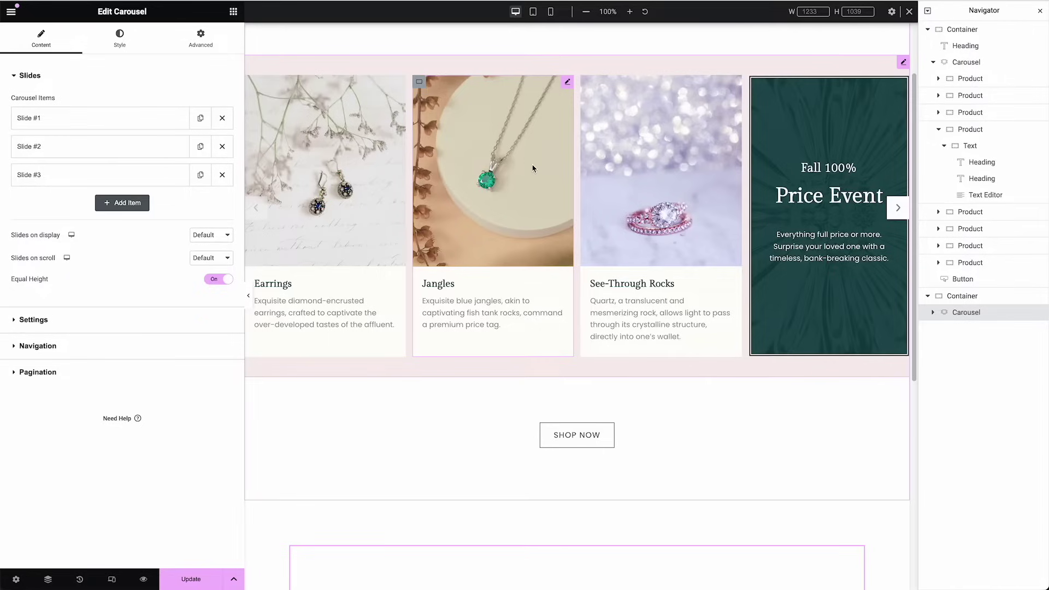
scroll(521, 167, down, 3)
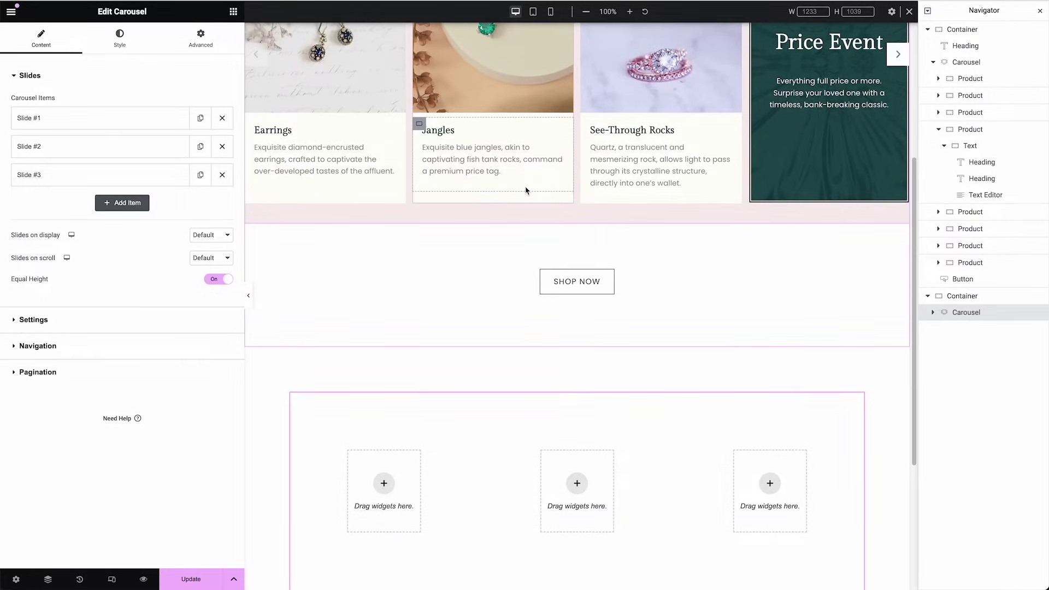
scroll(528, 189, down, 2)
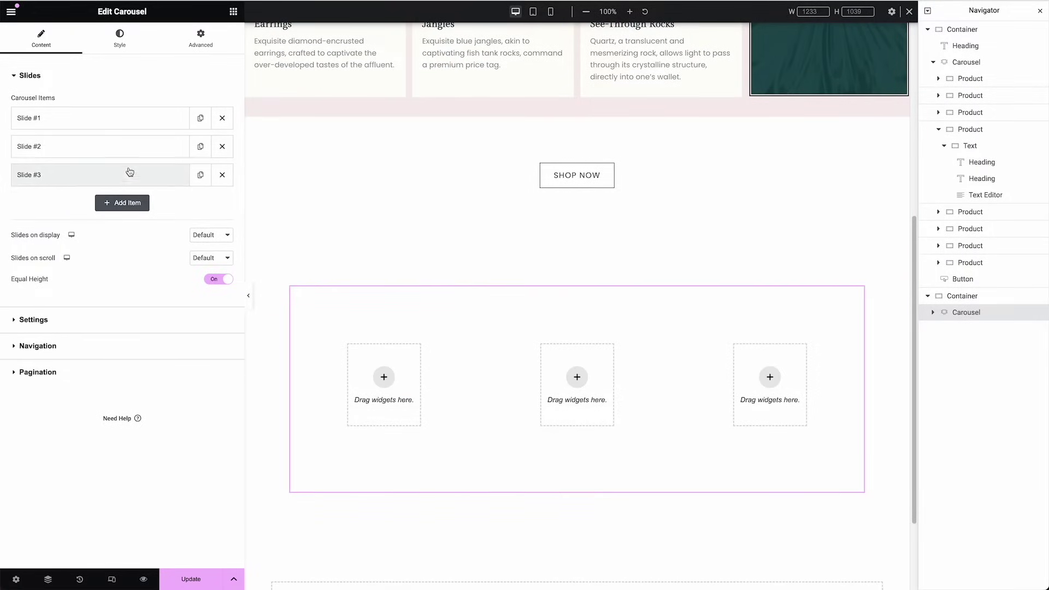
click(94, 324)
click(47, 104)
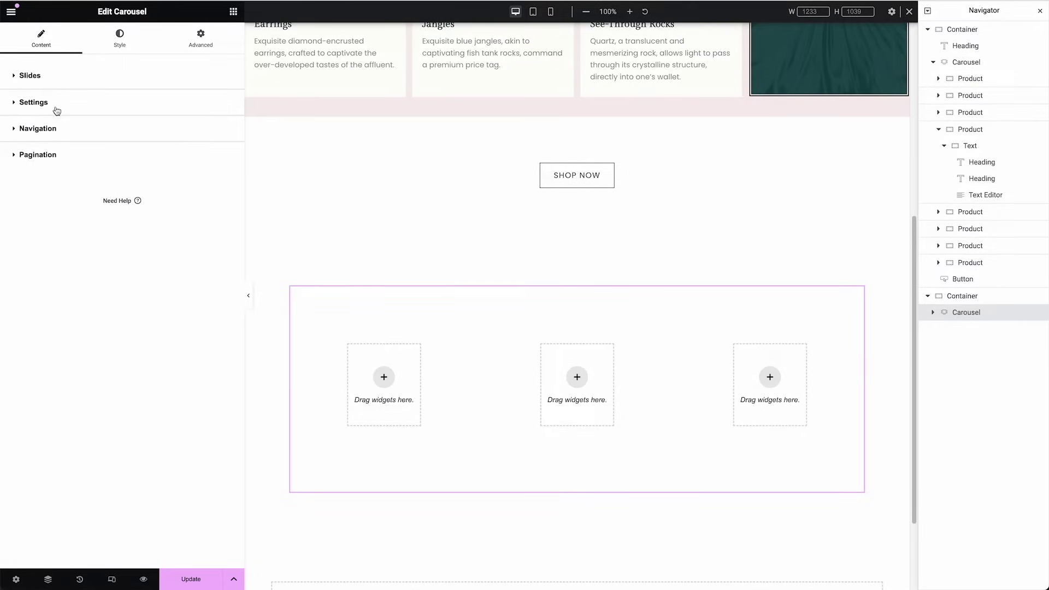
scroll(558, 208, up, 3)
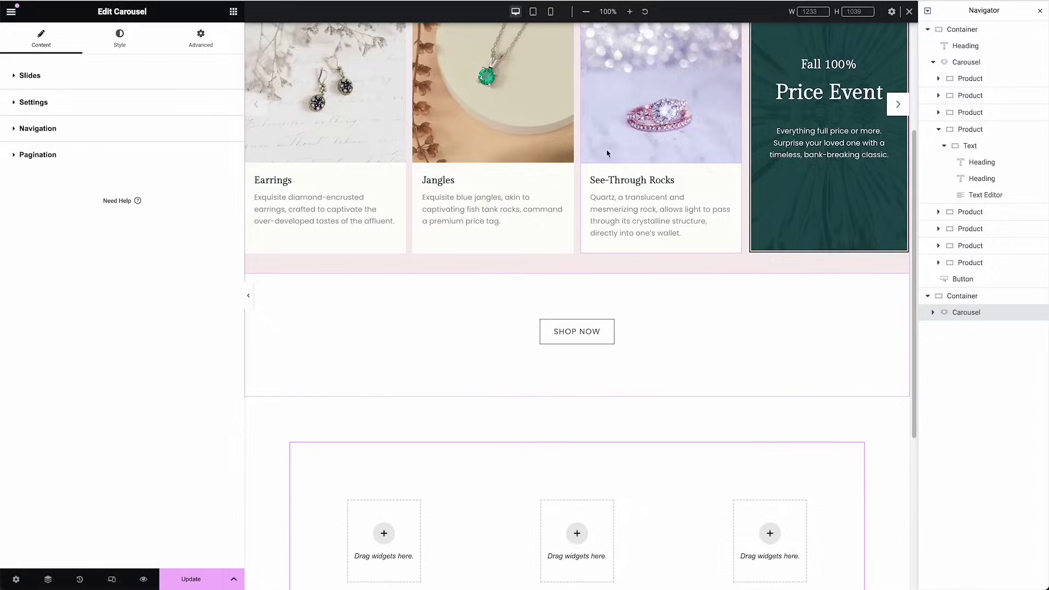
scroll(606, 156, down, 3)
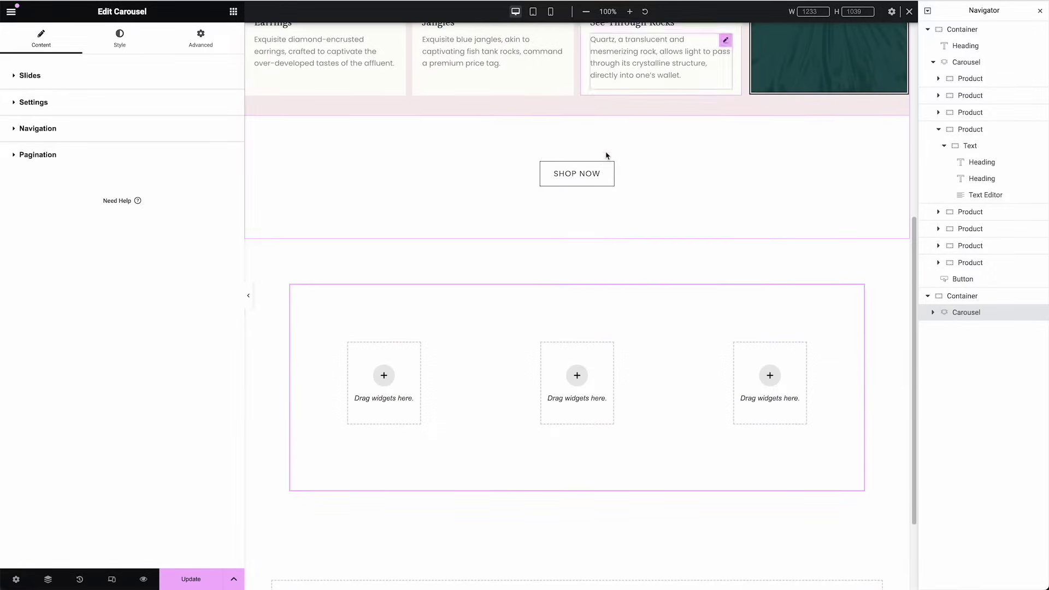
Step: Set the padding of the new carousel's Slide #1 to 0 px on all sides and add an Image widget to it
click(933, 313)
click(967, 328)
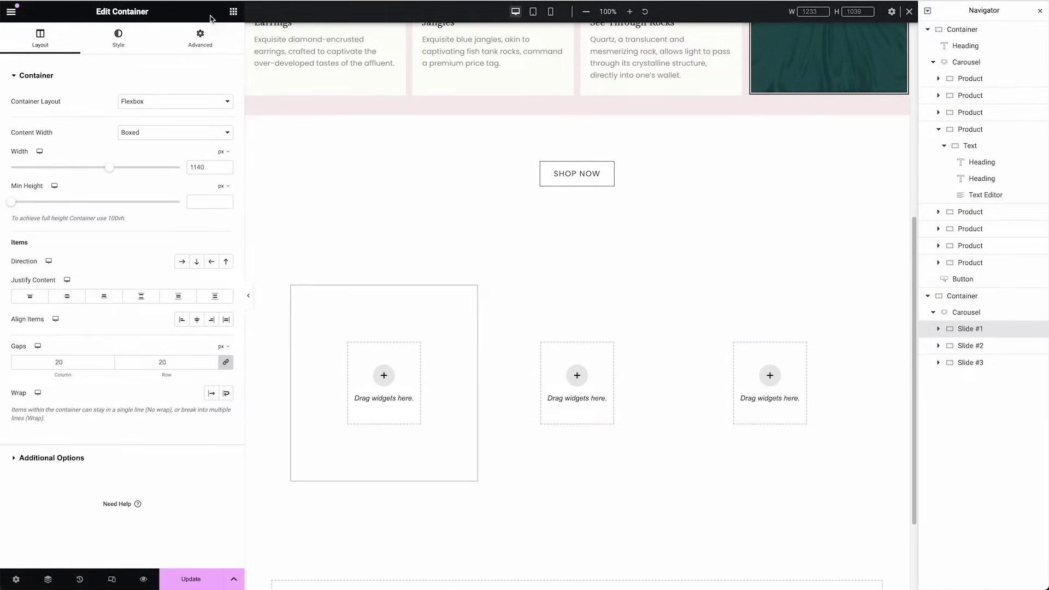
click(208, 47)
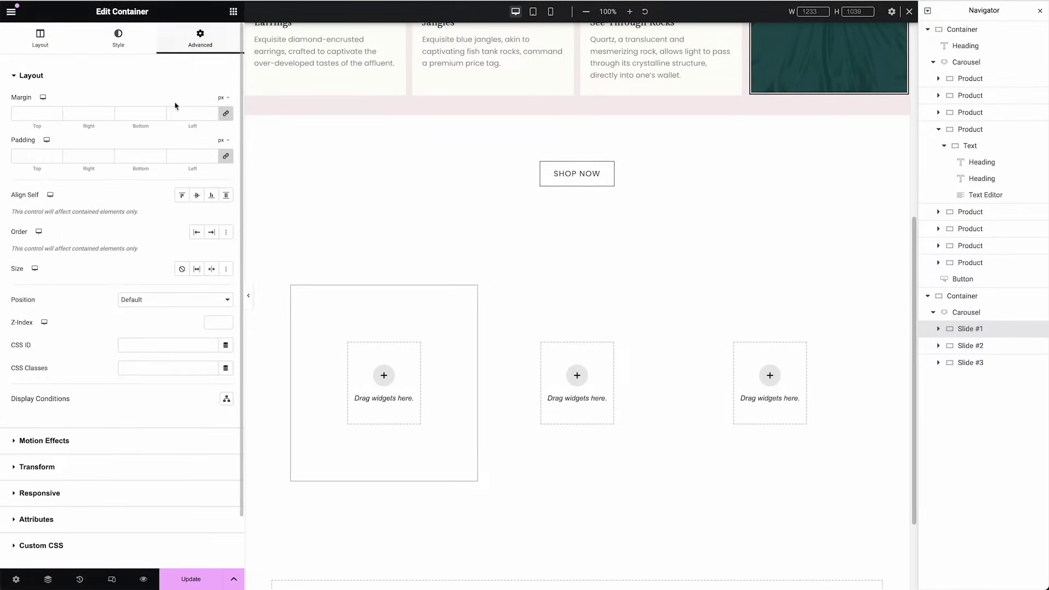
click(179, 157)
text(0)
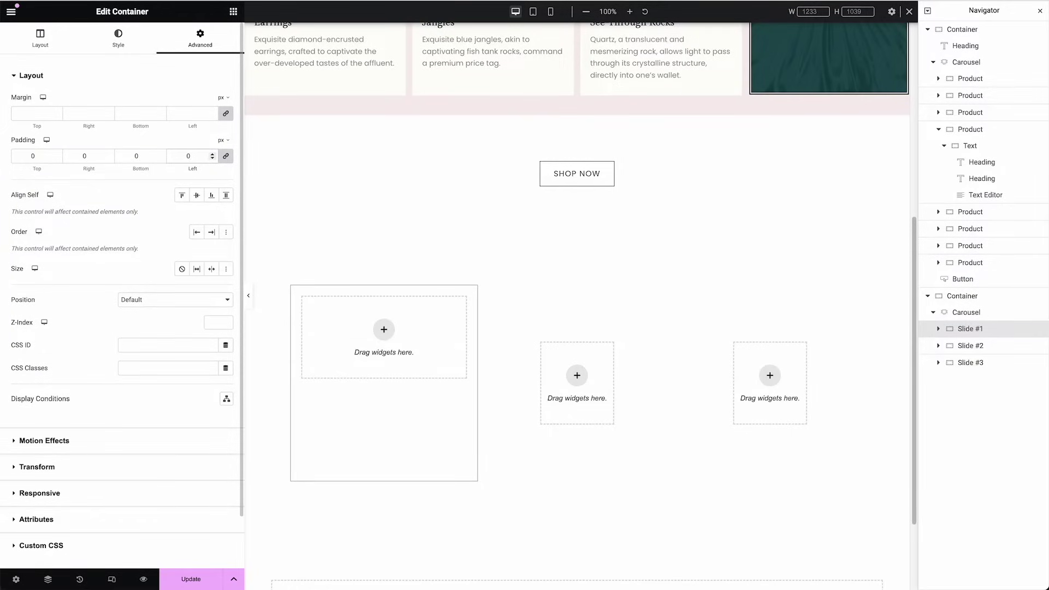
click(233, 13)
drag(180, 257, 371, 344)
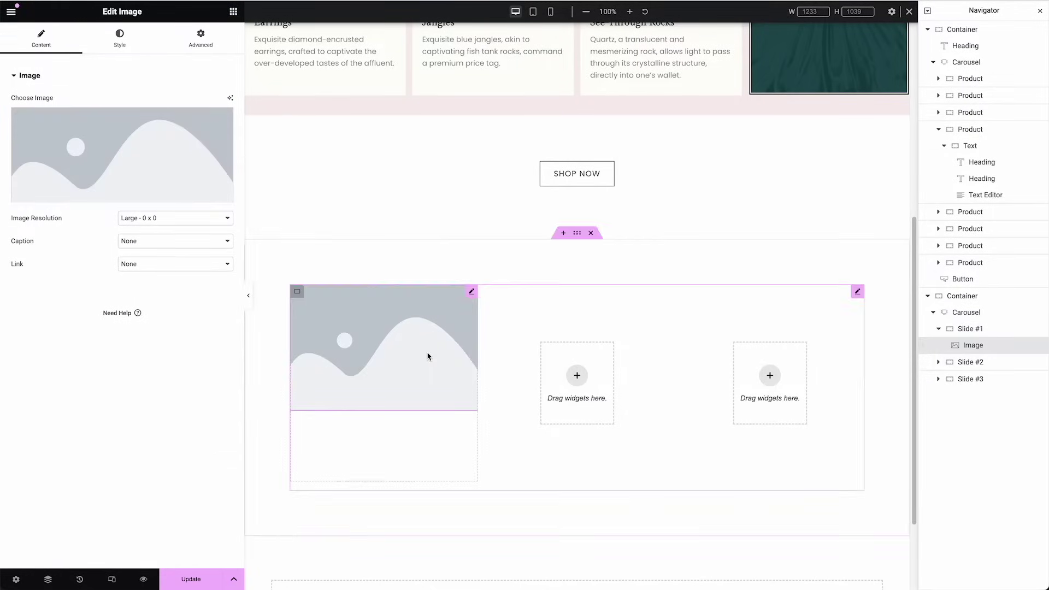
Step: Add a Heading widget and a Text Editor widget below the image in the new carousel's Slide #1
click(234, 13)
drag(41, 256, 337, 394)
click(234, 15)
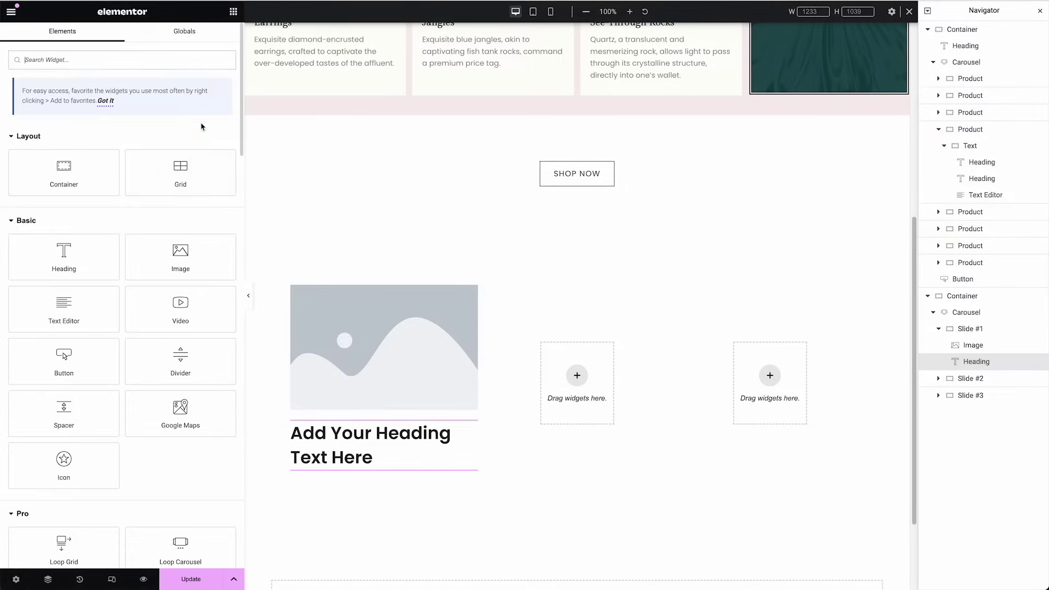
drag(63, 301, 362, 454)
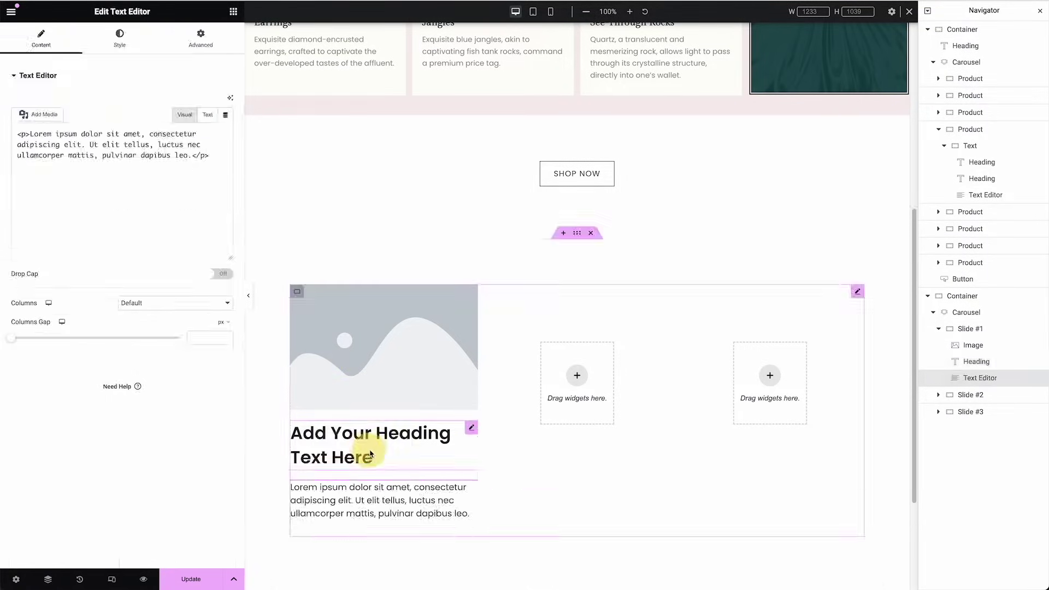
Step: Copy the style of the finished carousel's "Earrings" heading onto the new heading in Slide #1
click(366, 451)
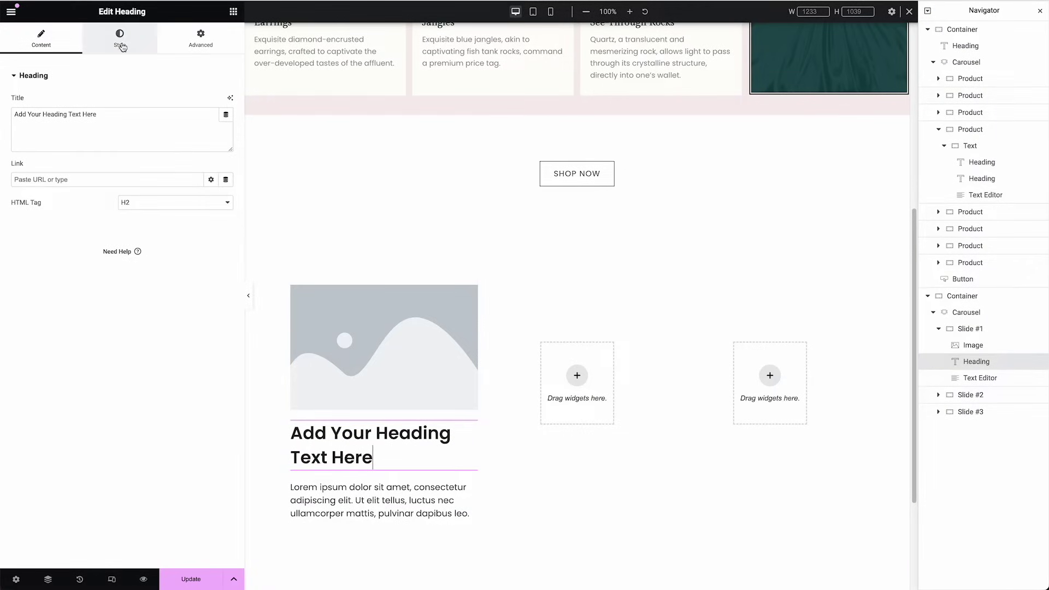
scroll(290, 135, up, 2)
right_click(290, 135)
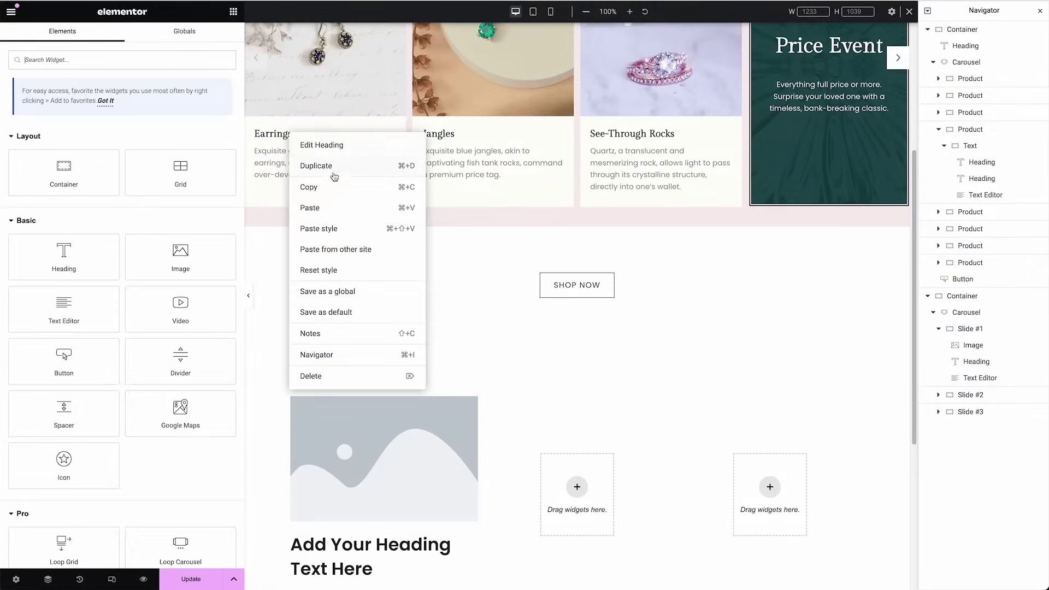
click(335, 184)
scroll(342, 182, down, 3)
right_click(363, 361)
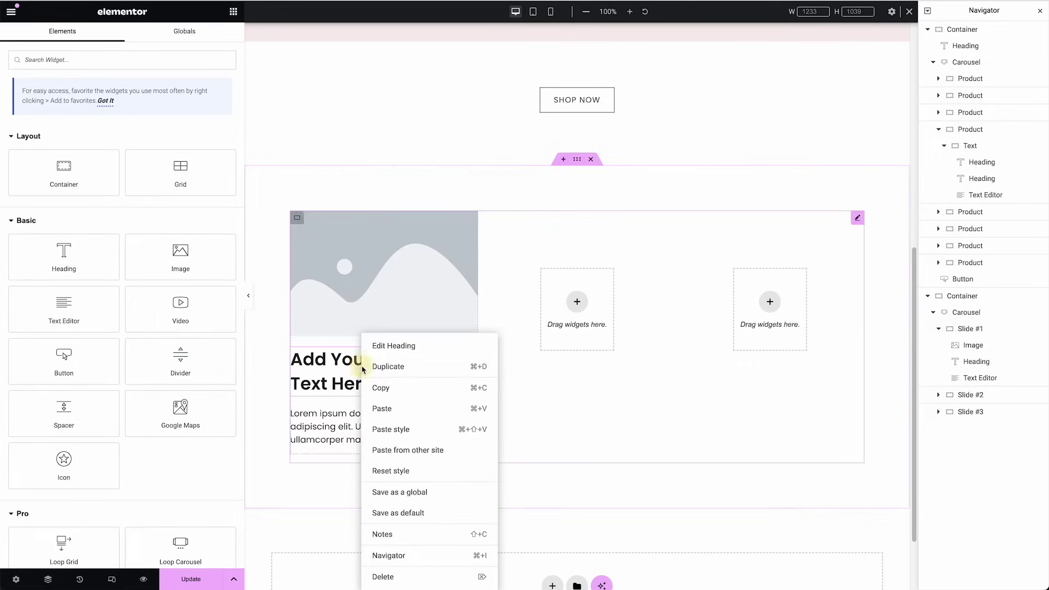
click(398, 428)
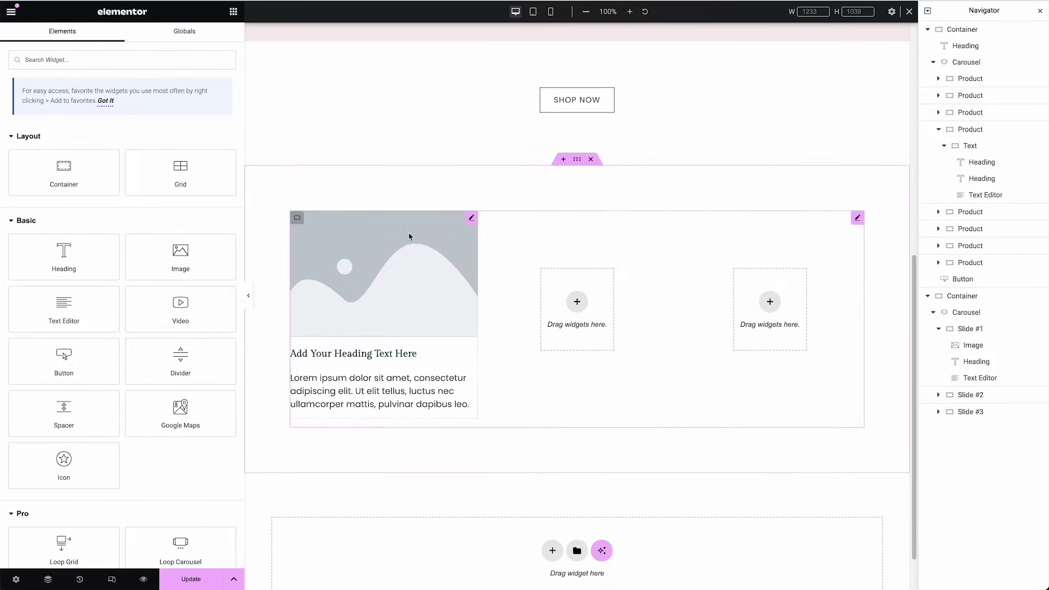
Step: Copy the style of the Earrings description text onto the new text editor in Slide #1
scroll(387, 227, up, 2)
right_click(304, 80)
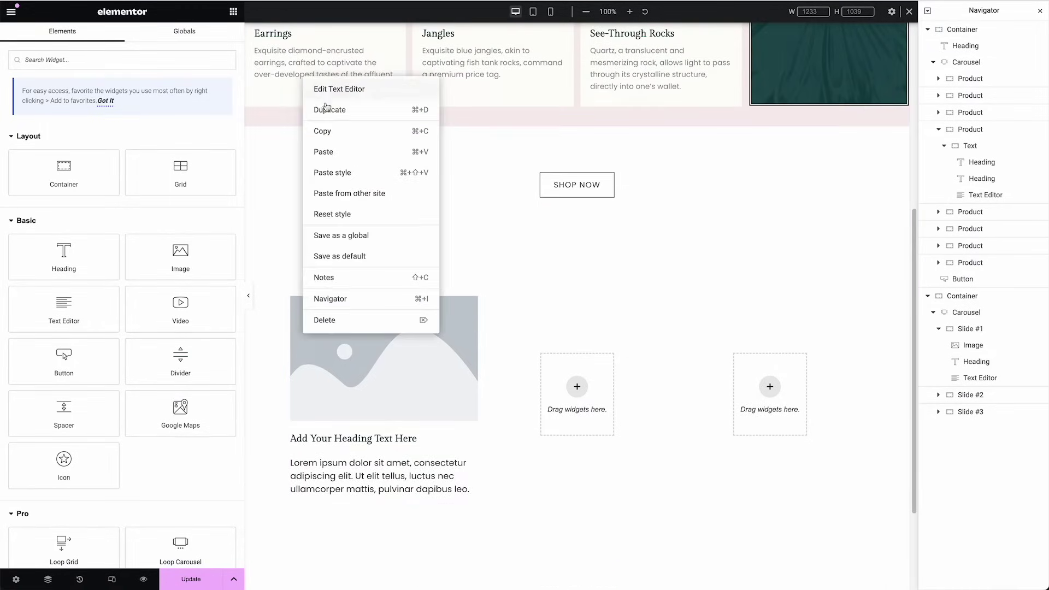
click(328, 134)
scroll(371, 338, down, 3)
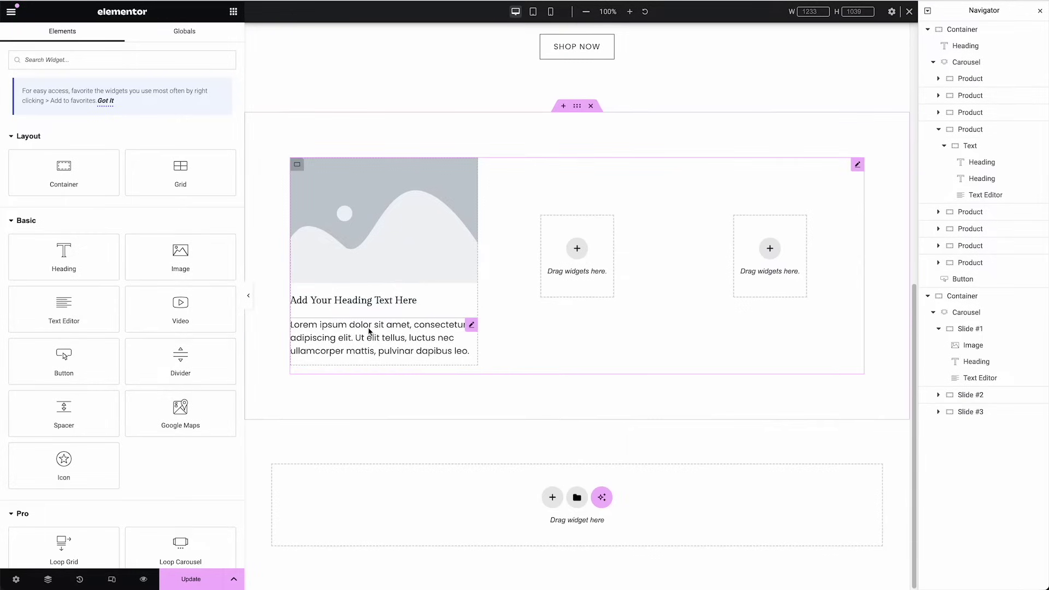
right_click(371, 338)
click(396, 429)
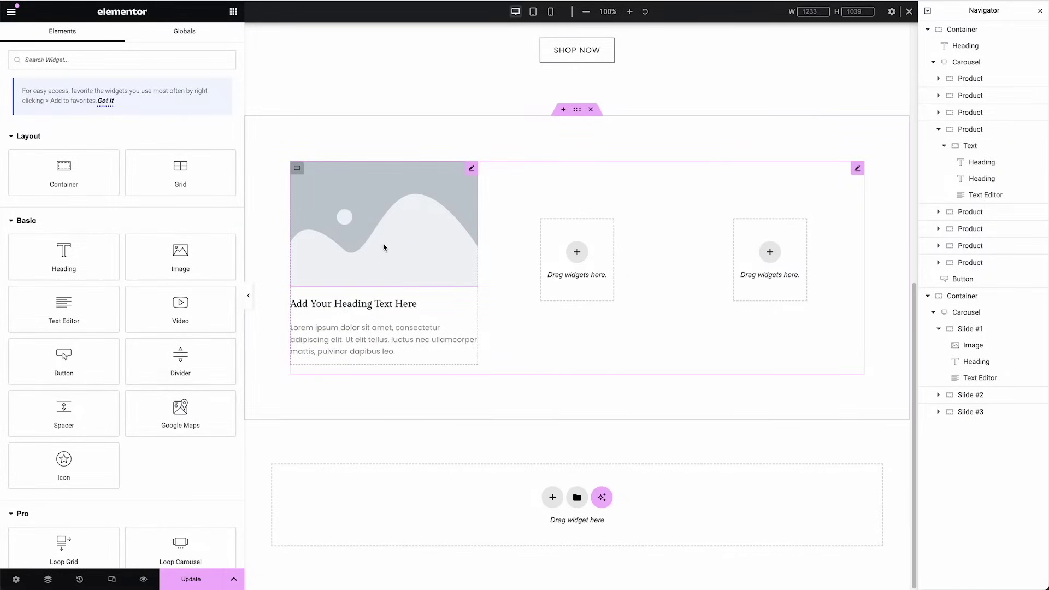
Step: Set the Slide #1 image to jewelry-08.jpg from the media library
scroll(383, 248, up, 1)
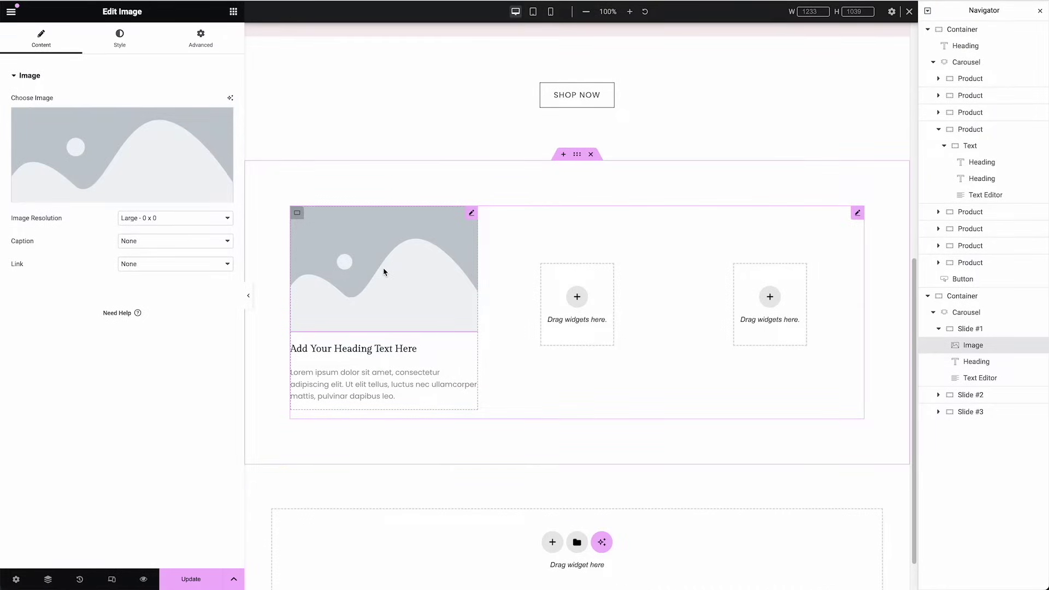
click(123, 135)
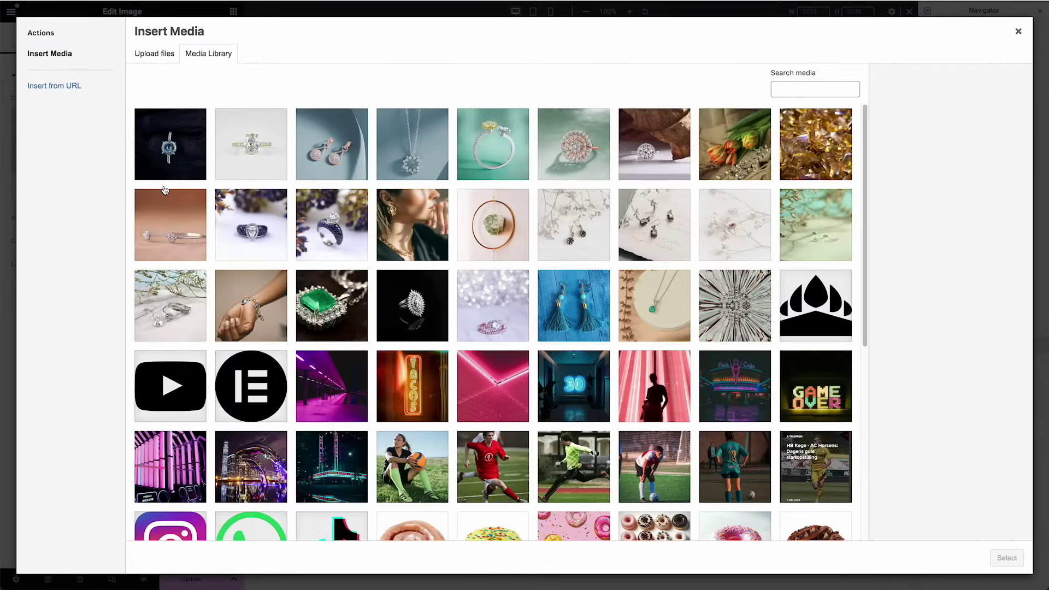
click(175, 284)
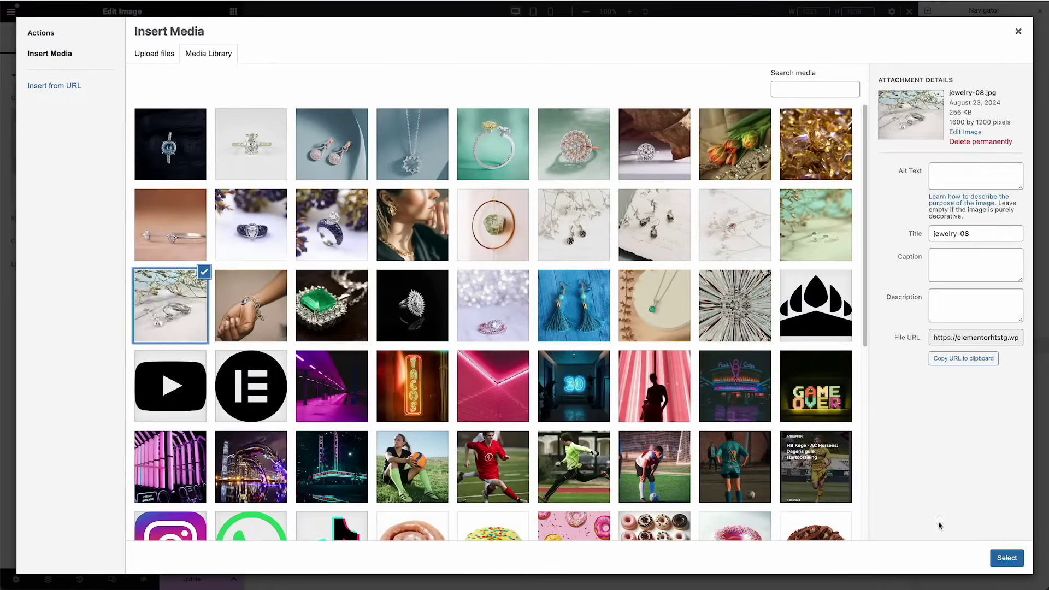
click(1007, 557)
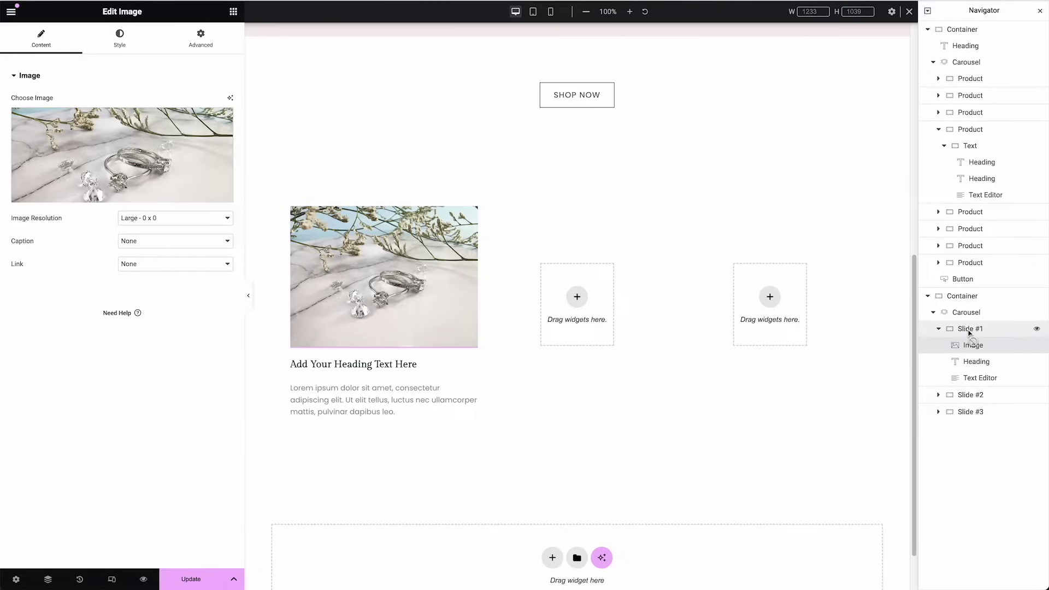
Step: Set the column and row gaps of the Slide #1 container to 12 px
click(970, 329)
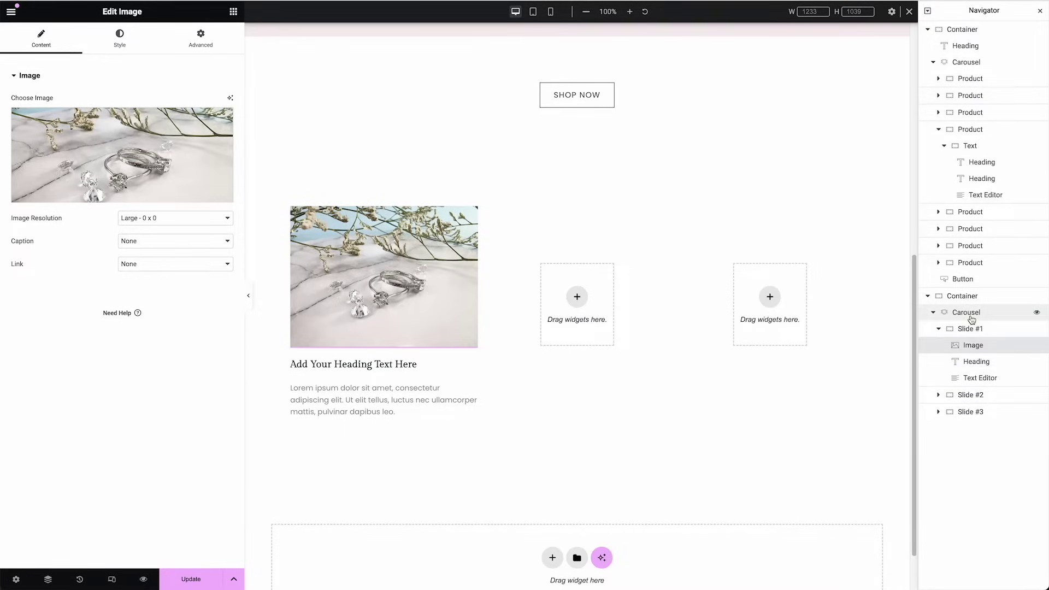
click(971, 328)
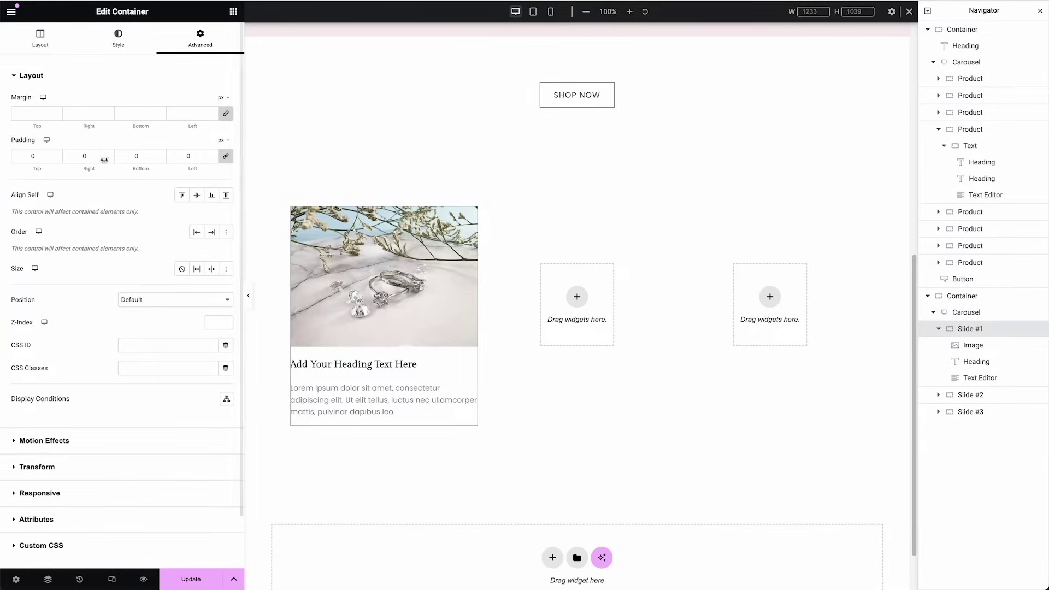
click(41, 53)
double_click(179, 362)
text(12)
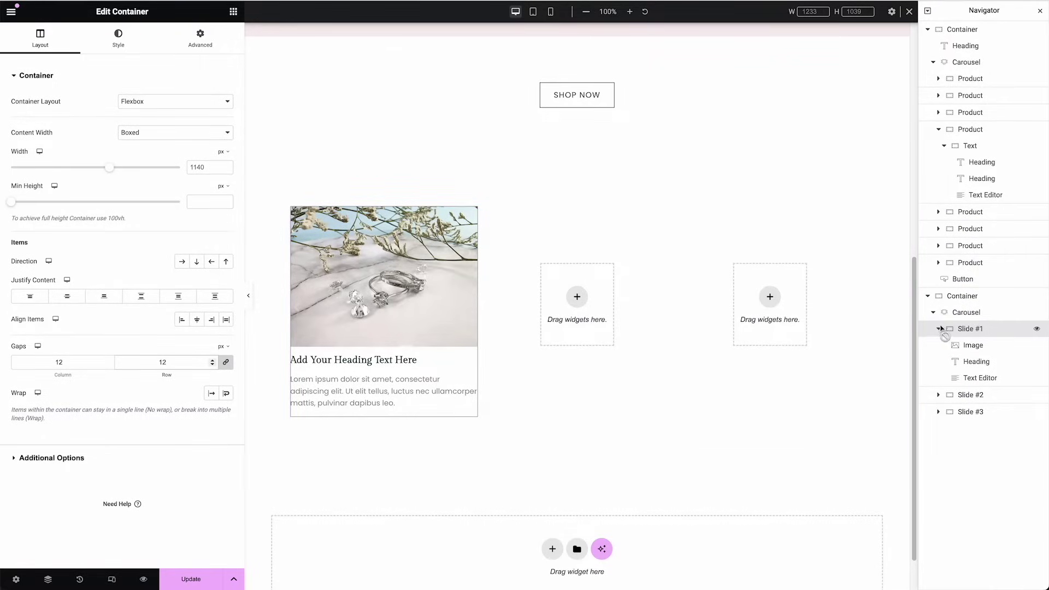
Step: Delete the empty Slide #2 and Slide #3 from the new carousel and duplicate Slide #1 twice
click(938, 328)
click(954, 317)
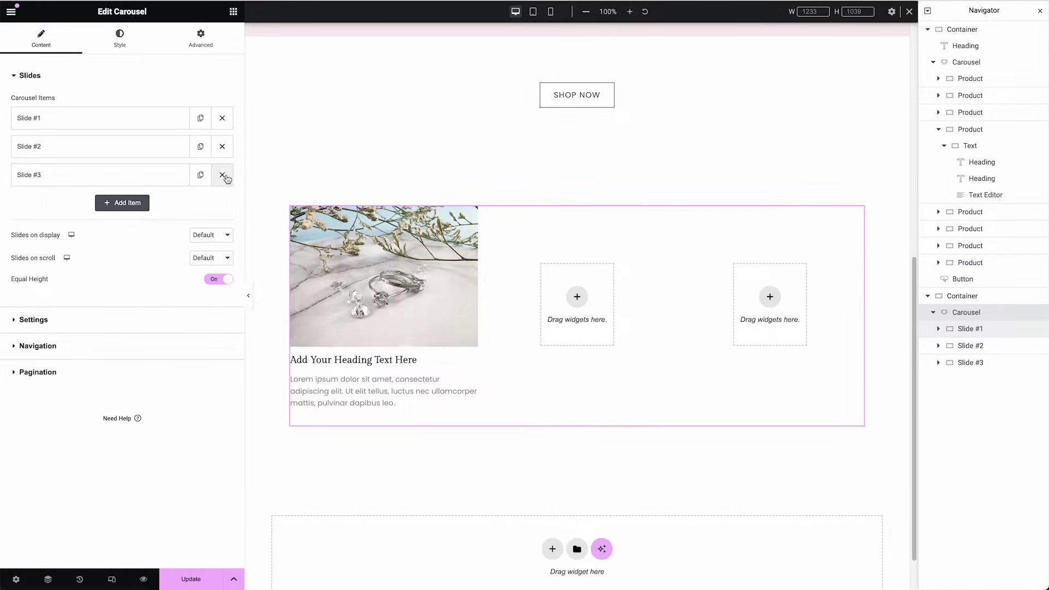
click(222, 175)
click(223, 147)
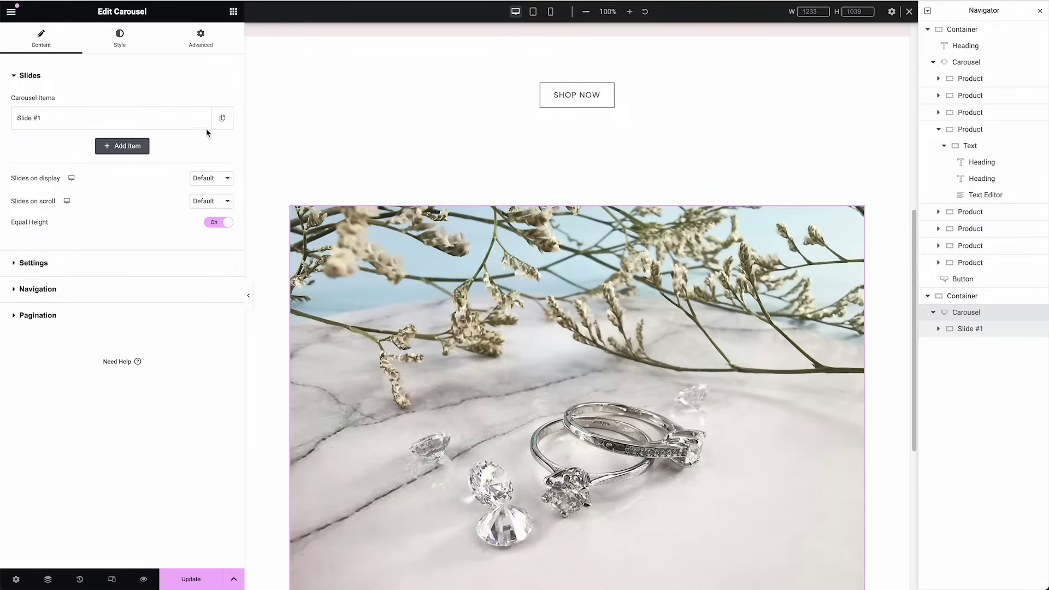
click(222, 118)
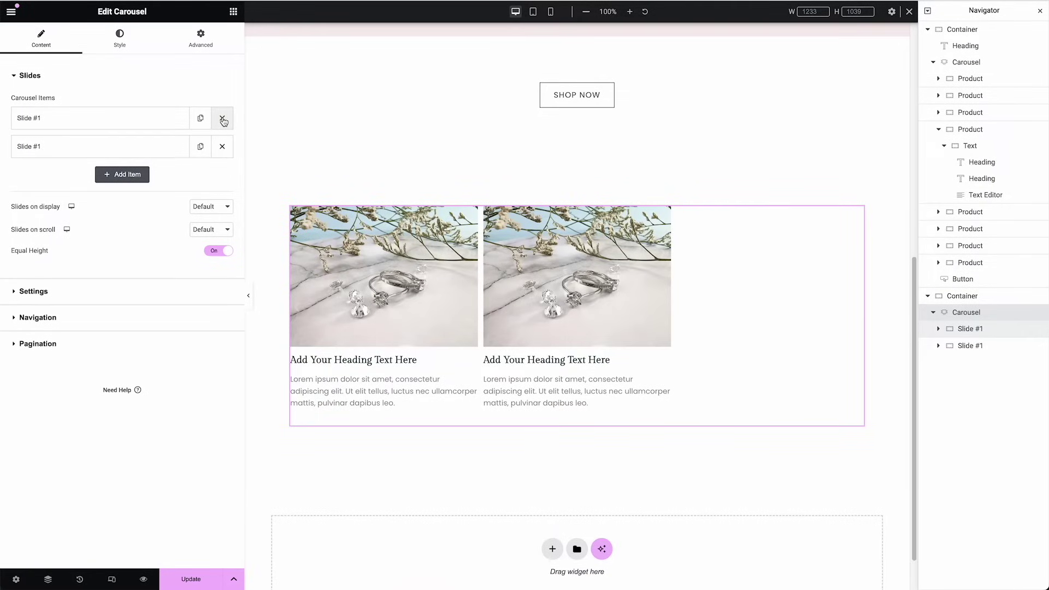
click(200, 146)
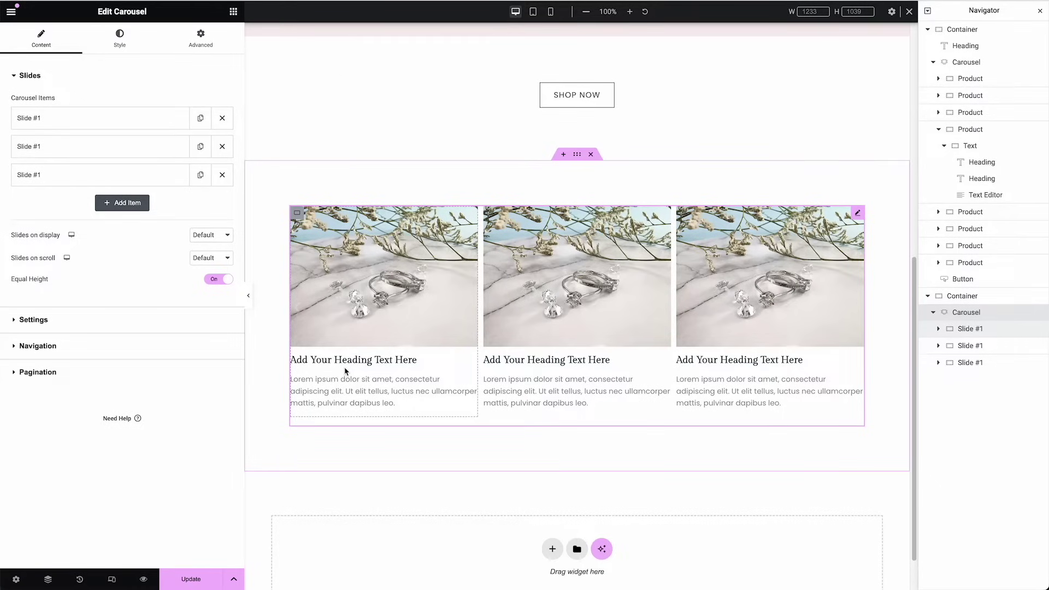
Step: Replace the second slide's image with jewelry-14.jpg from the media library
click(312, 327)
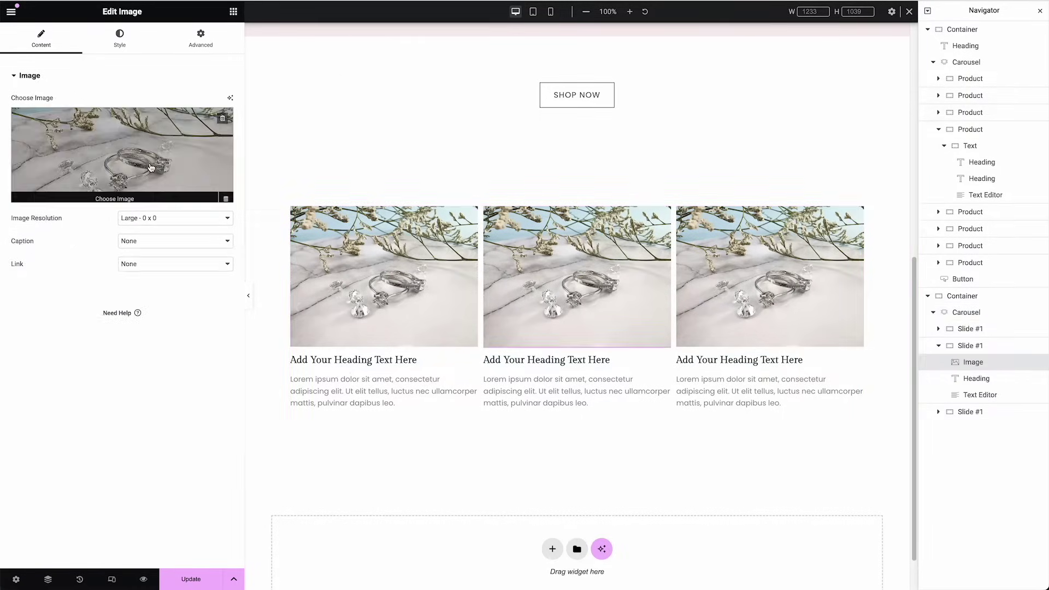
click(151, 168)
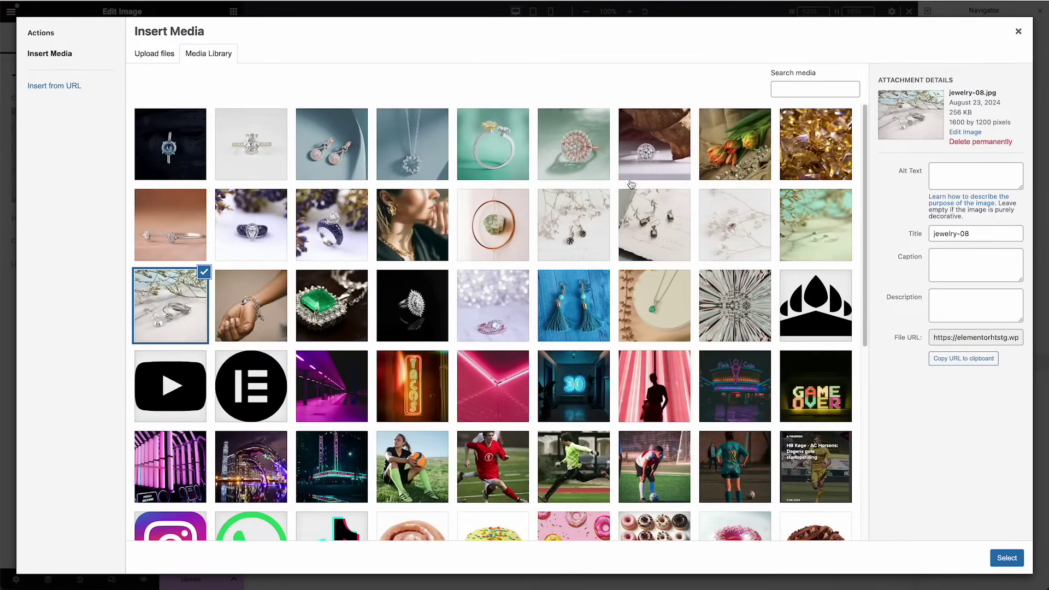
click(412, 221)
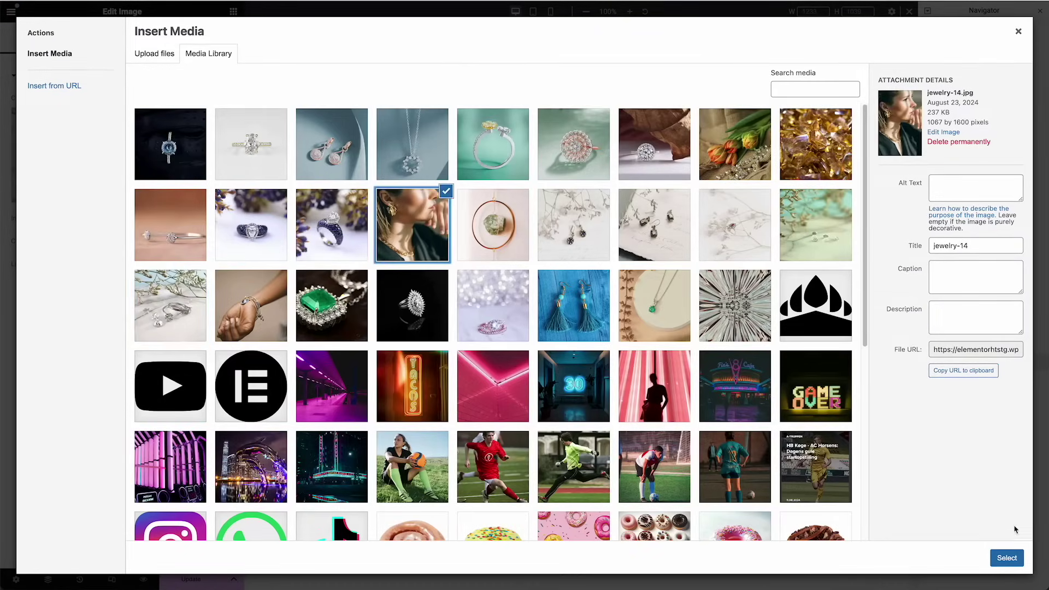
click(1007, 558)
Step: Replace the third slide's image with jewelry-26.jpg from the media library
click(756, 290)
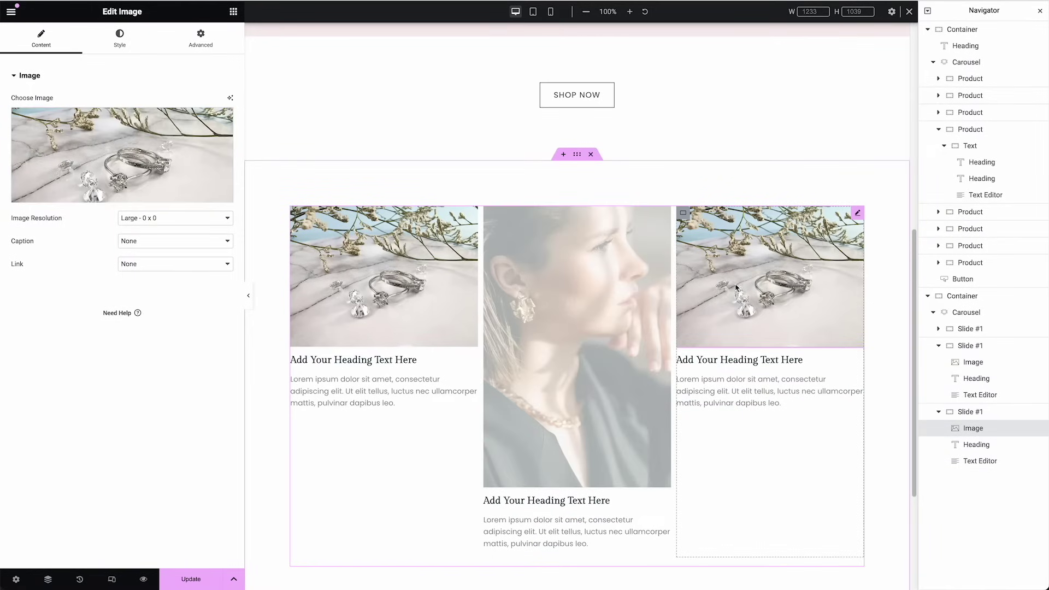
click(192, 155)
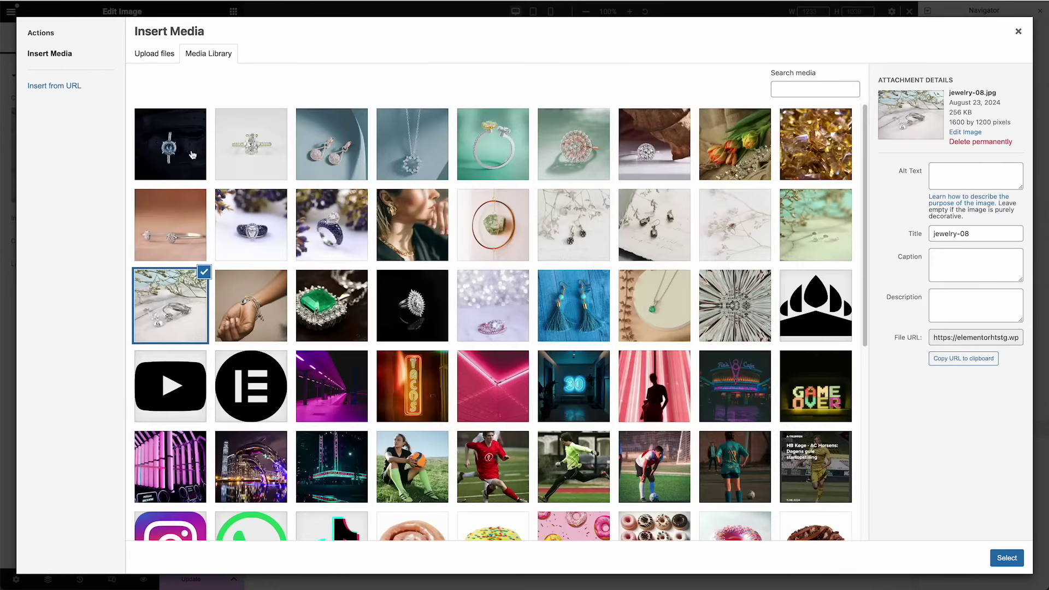
click(181, 174)
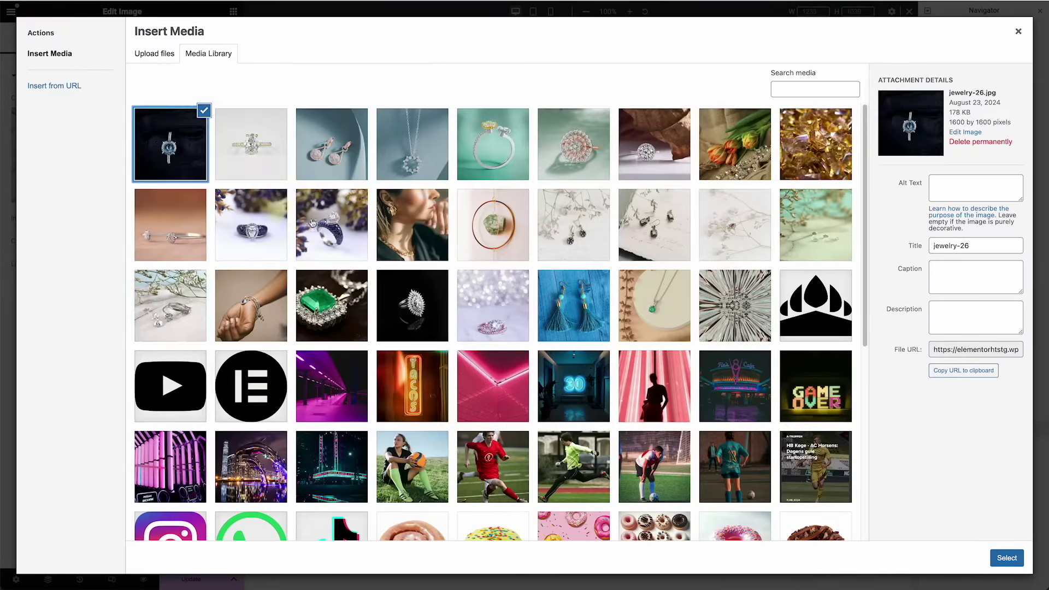
click(1007, 557)
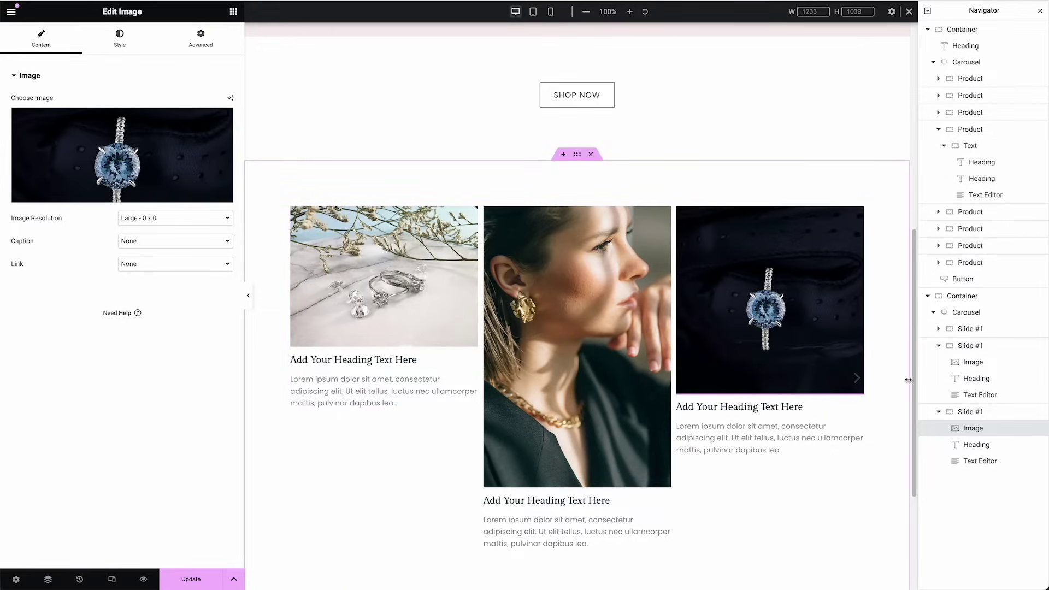
Step: Style the first slide's image with a height of 300 px, object fit Cover and object position Center Center
click(447, 300)
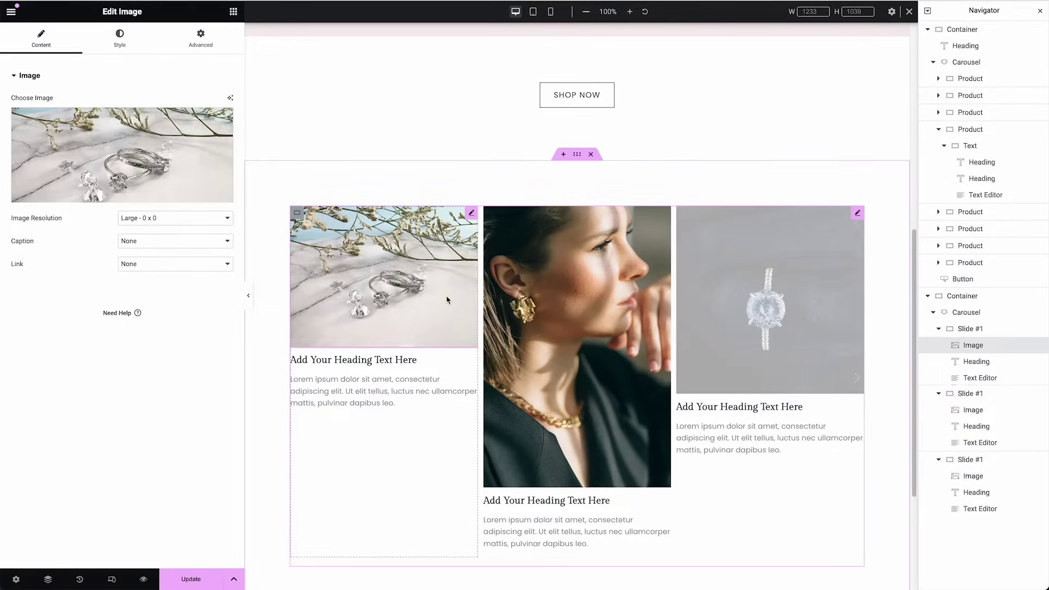
click(115, 48)
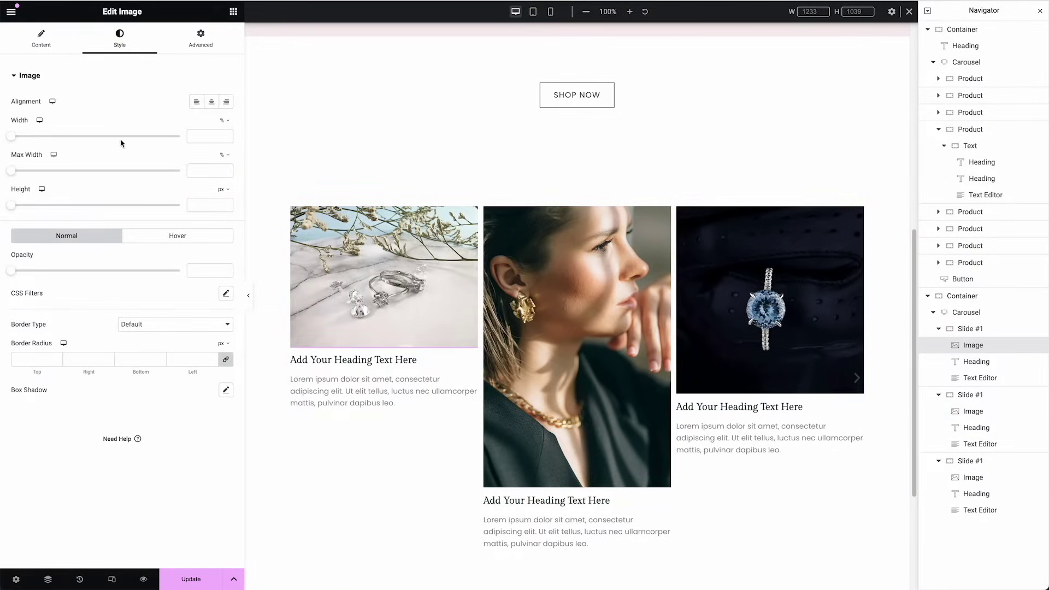
click(204, 203)
text(300)
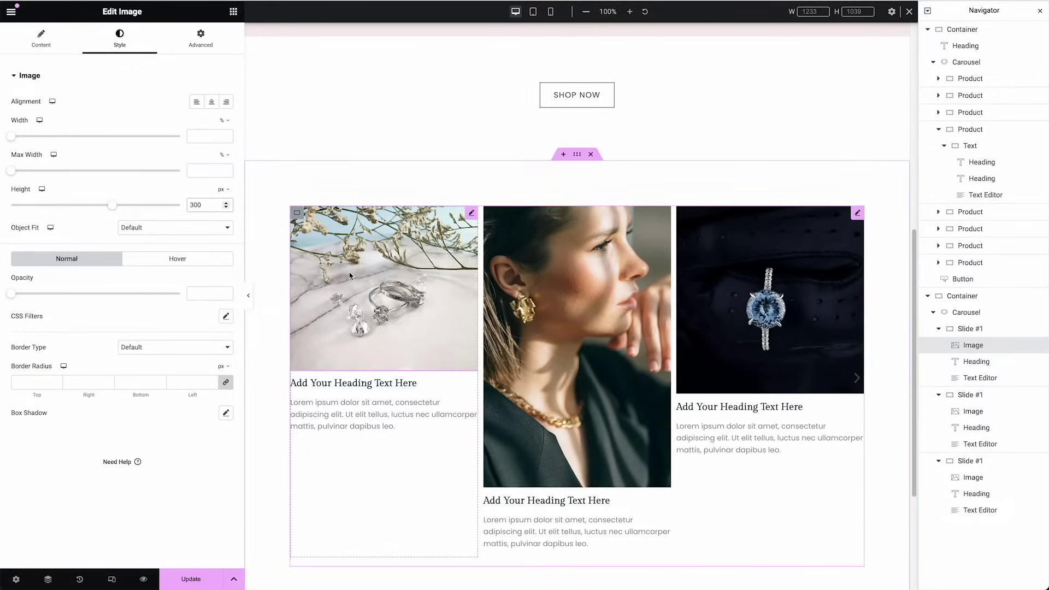
click(185, 234)
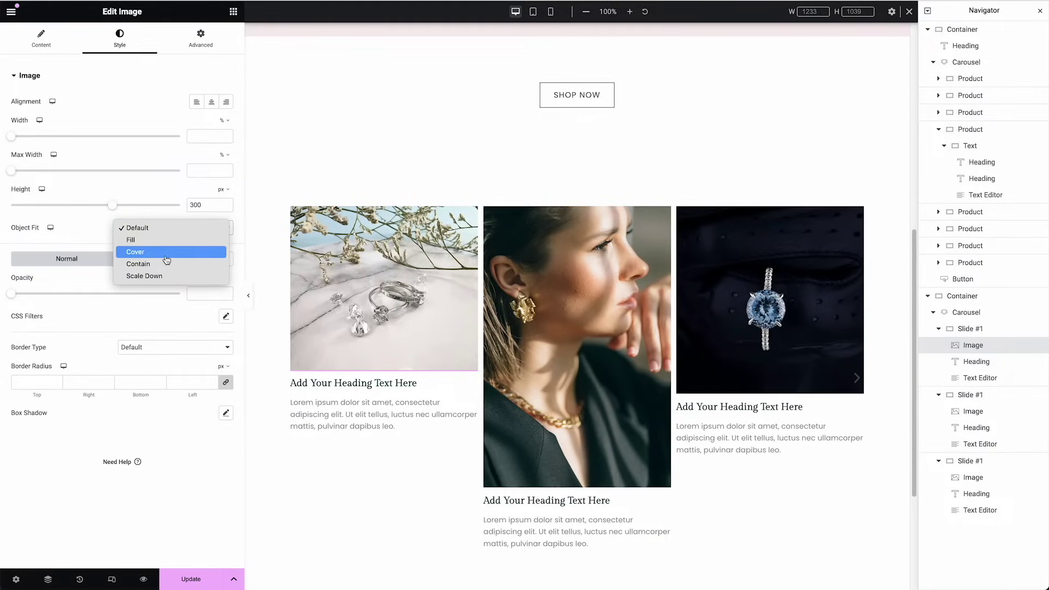
click(168, 252)
click(167, 259)
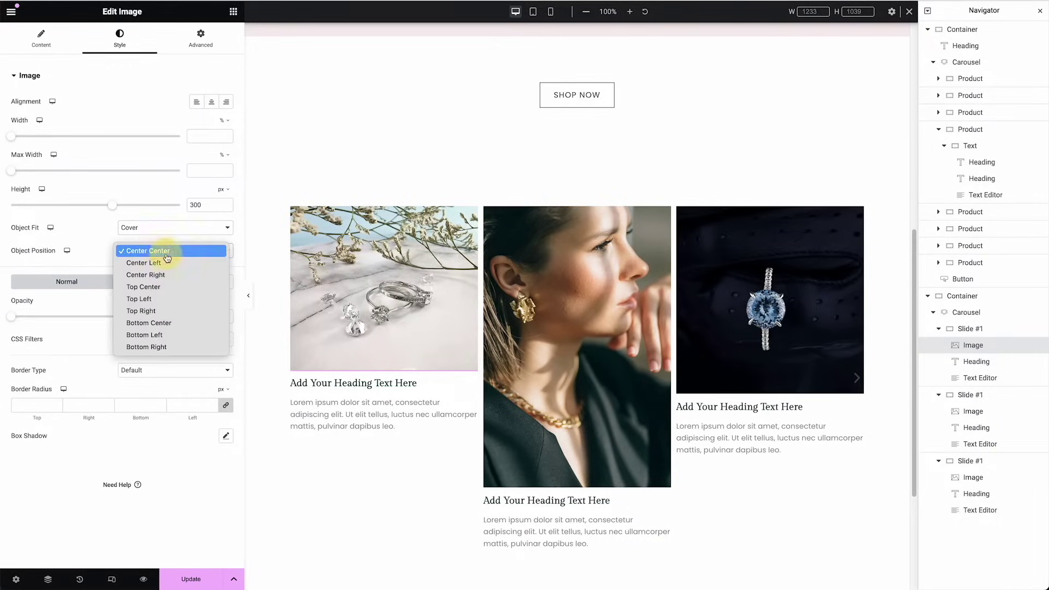
click(161, 252)
Step: Copy the first slide image's style onto the second slide's image and open the second image's settings
right_click(382, 273)
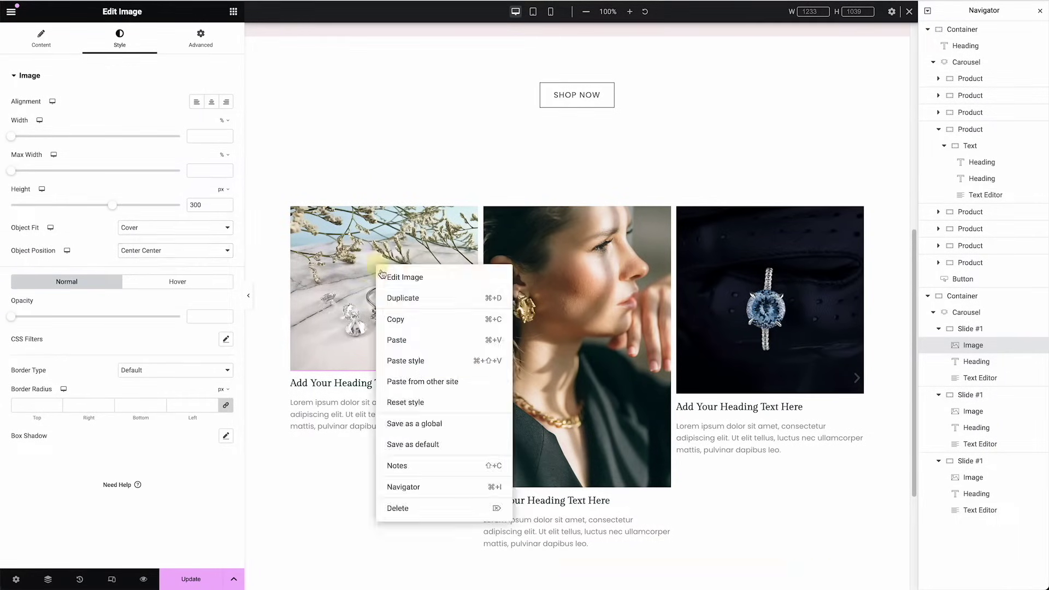
click(395, 319)
right_click(557, 264)
click(598, 355)
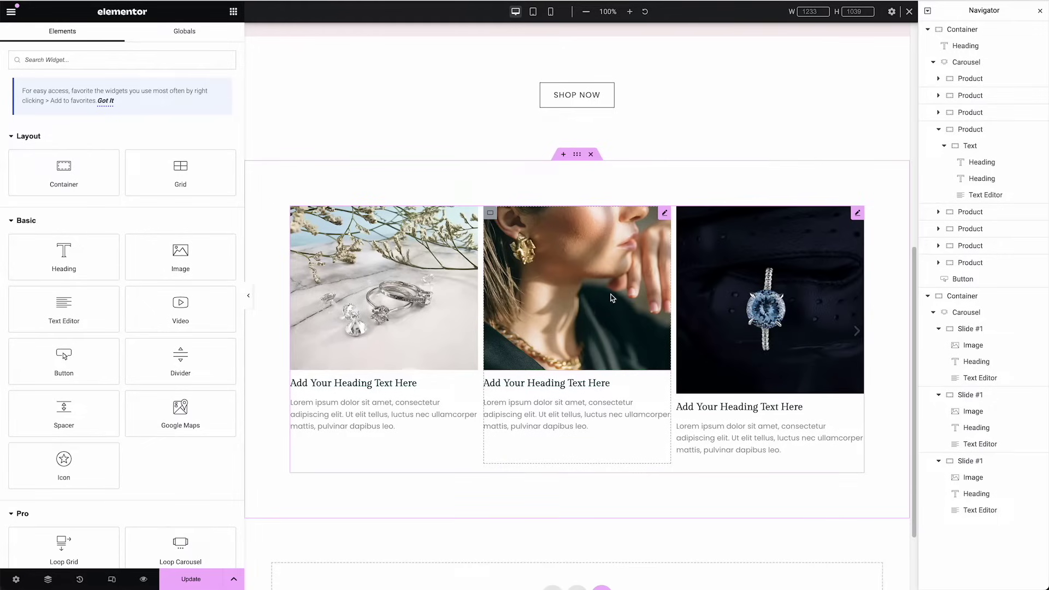
click(564, 317)
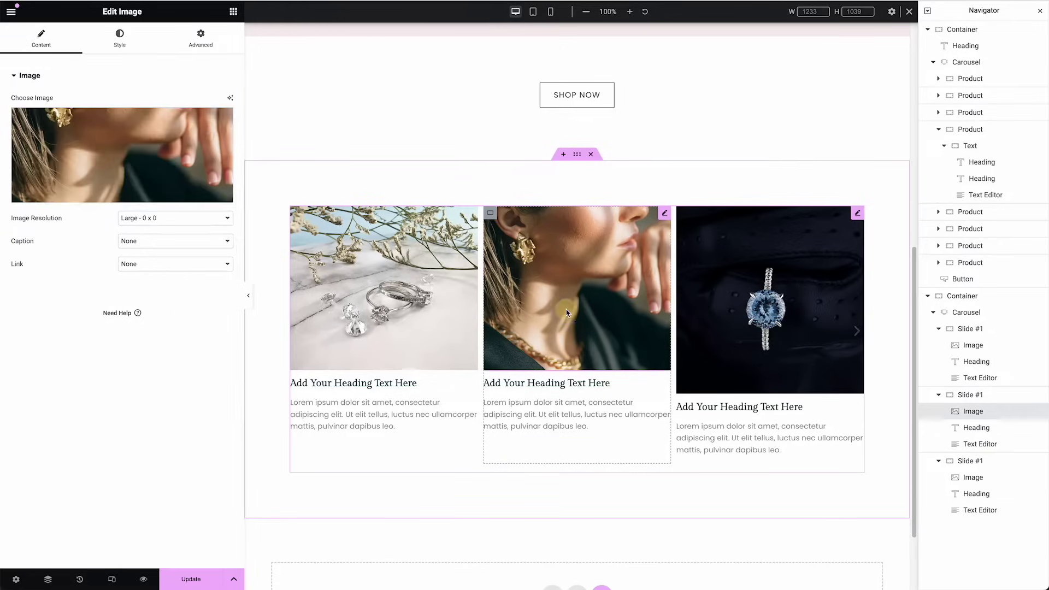
Step: Set the second slide's image height to 340 px
click(120, 39)
double_click(198, 206)
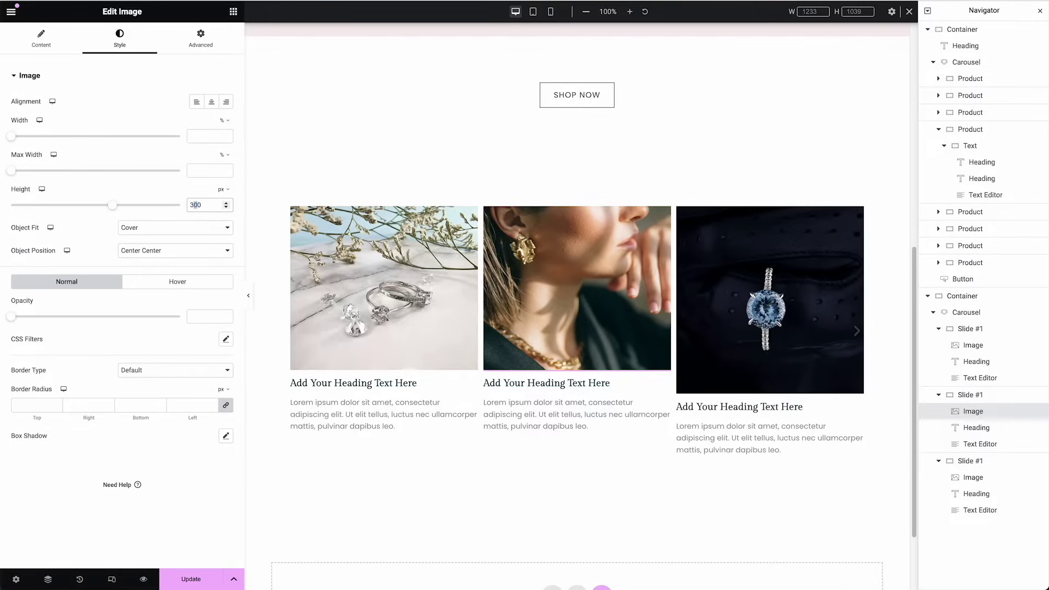
text(340)
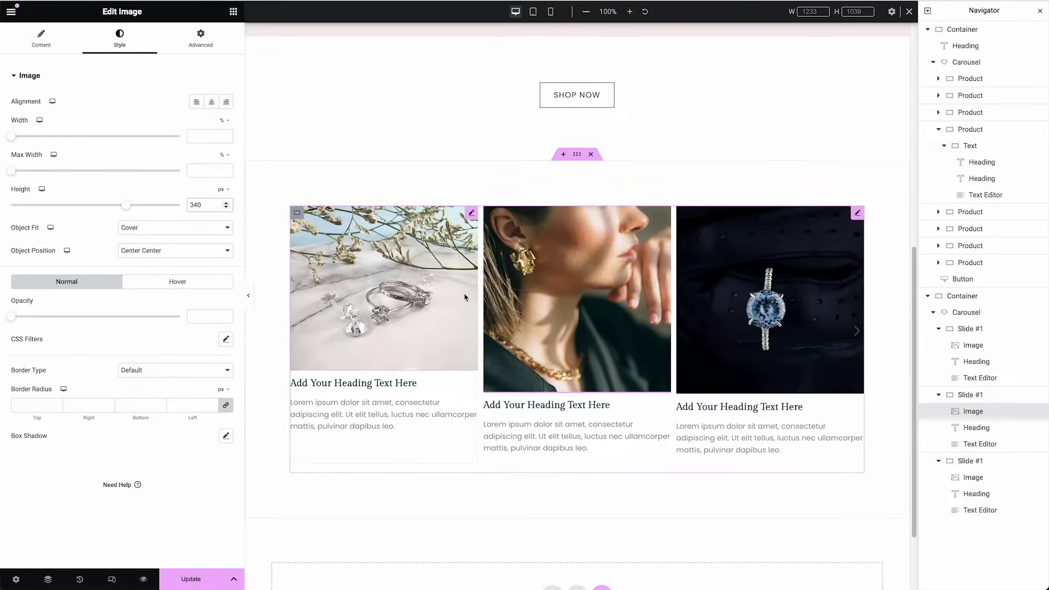
Step: Copy the second slide image's style onto the images of the first and third slides
right_click(549, 314)
click(578, 365)
right_click(436, 295)
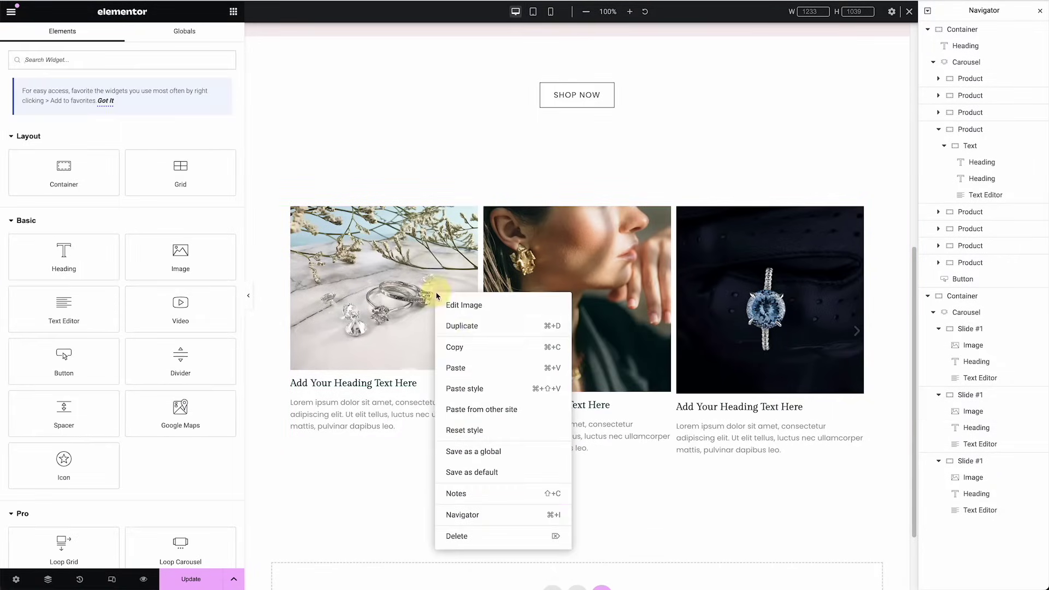
click(470, 388)
right_click(733, 287)
click(766, 376)
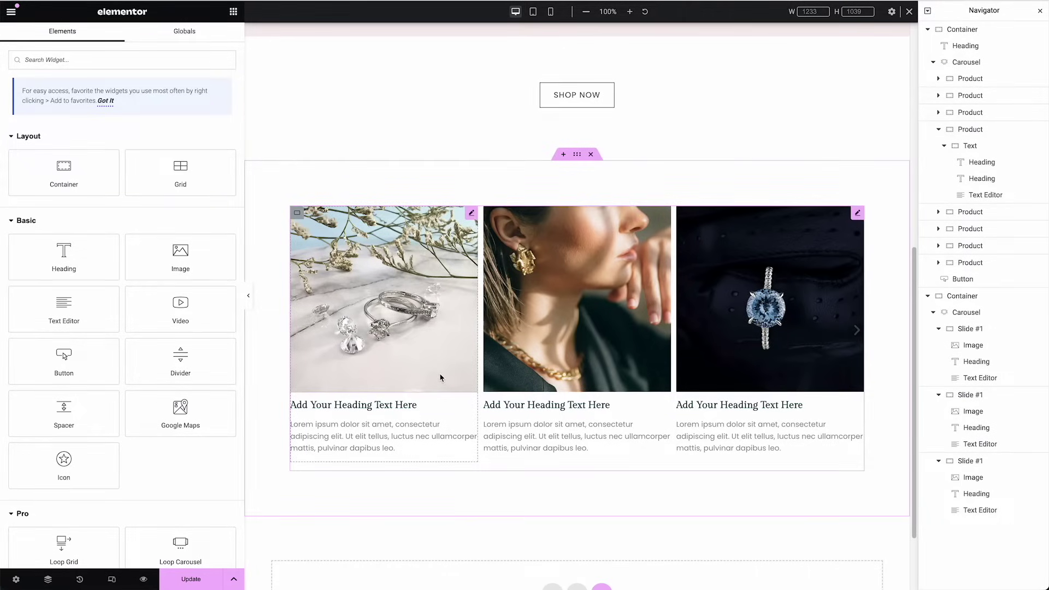
Step: Collapse the three slides of the new carousel in the Navigator
click(939, 329)
click(939, 345)
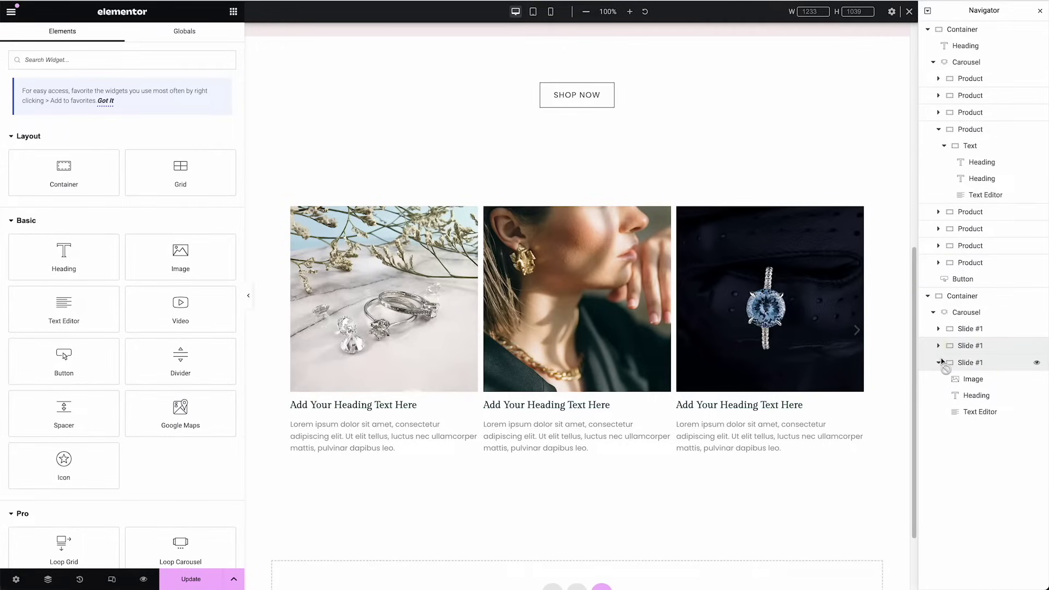
click(939, 362)
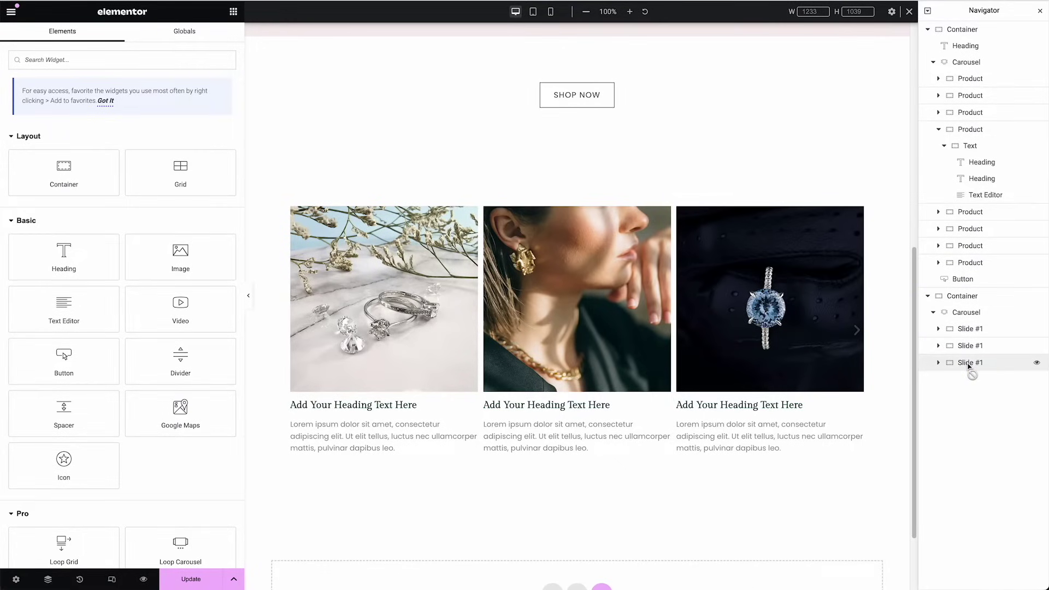
right_click(967, 363)
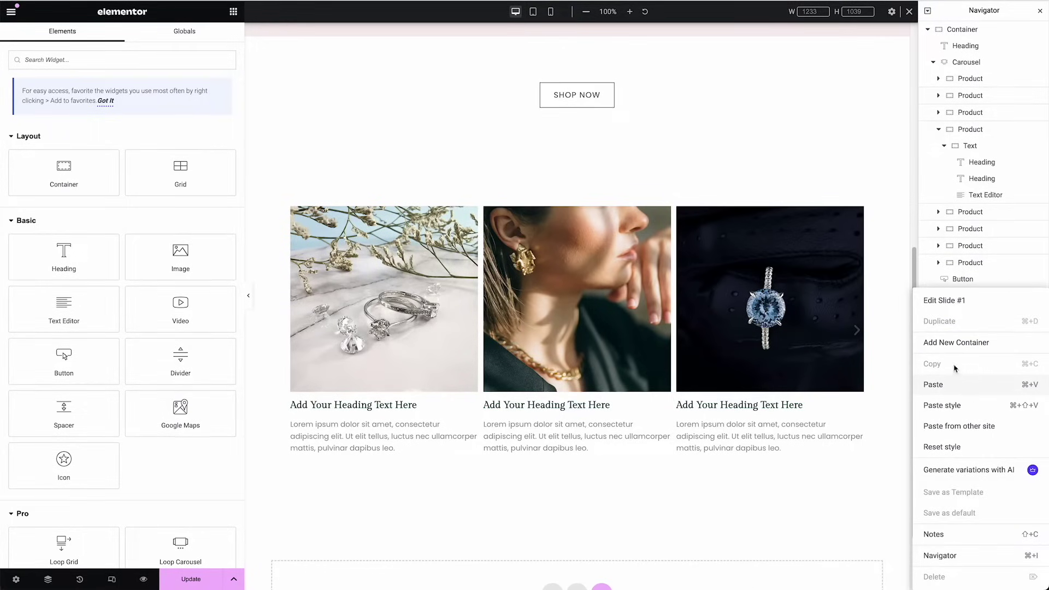
click(984, 279)
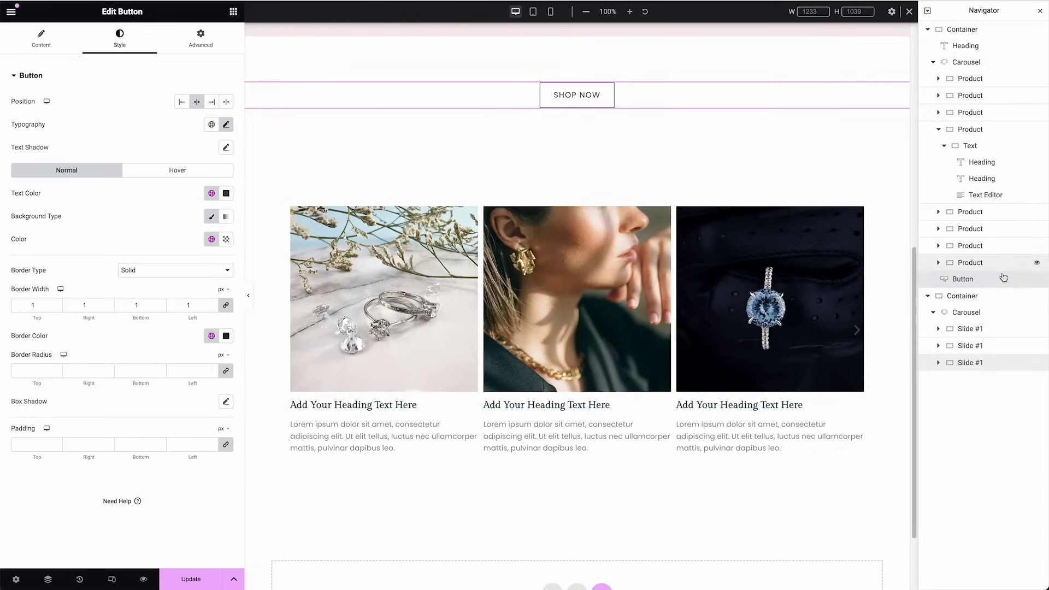
click(977, 329)
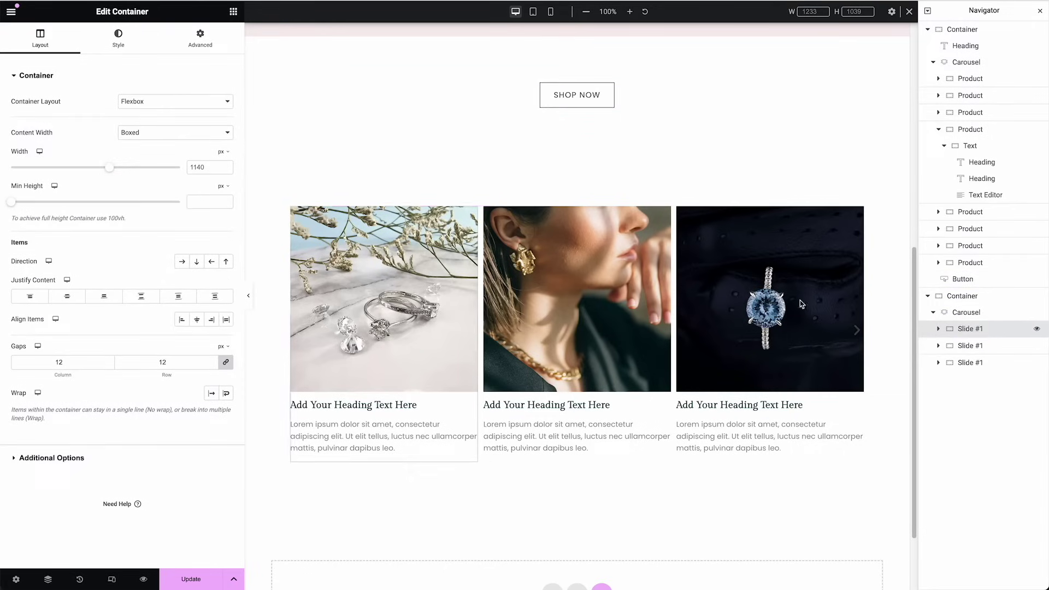
Step: Open the new carousel's settings and duplicate its last slide four times to make seven slides
click(991, 311)
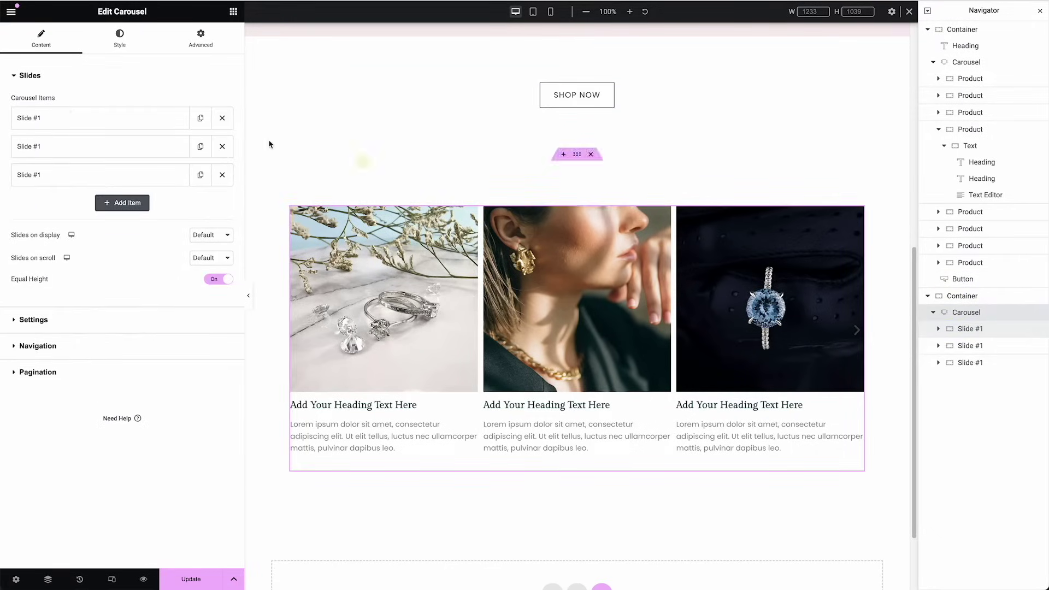
click(199, 177)
click(203, 206)
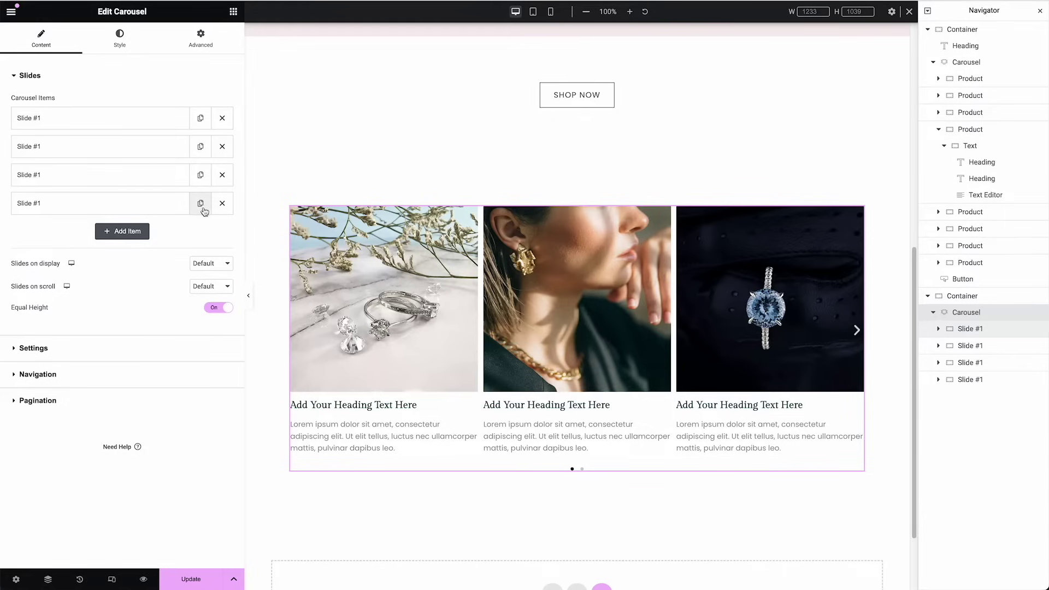
click(201, 233)
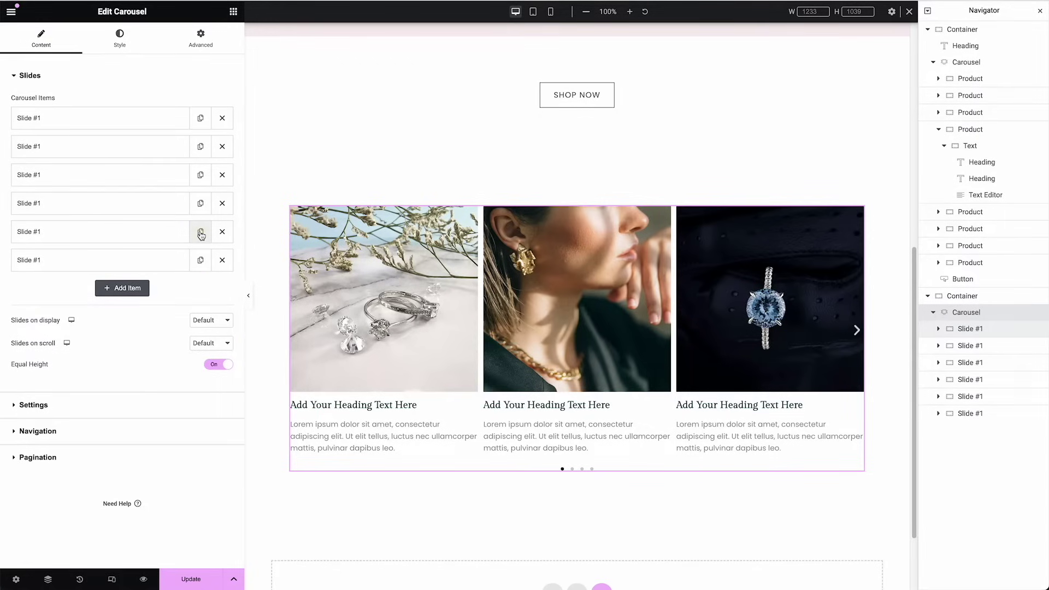
click(200, 260)
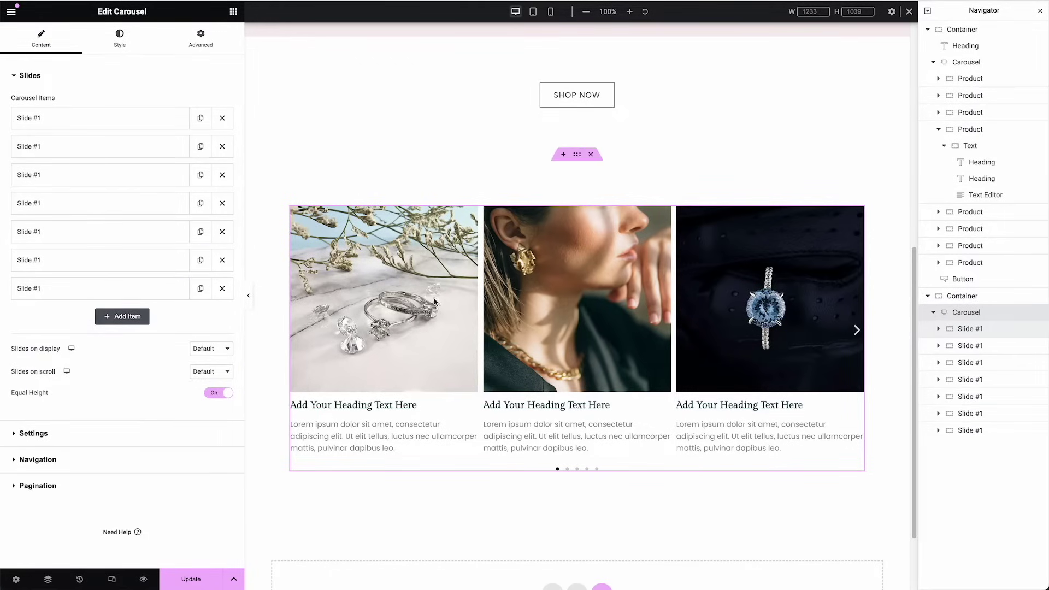
Step: Bring the carousel's last slides into view and replace the fifth slide's image with the orange tulips photo from the media library
click(856, 330)
click(425, 291)
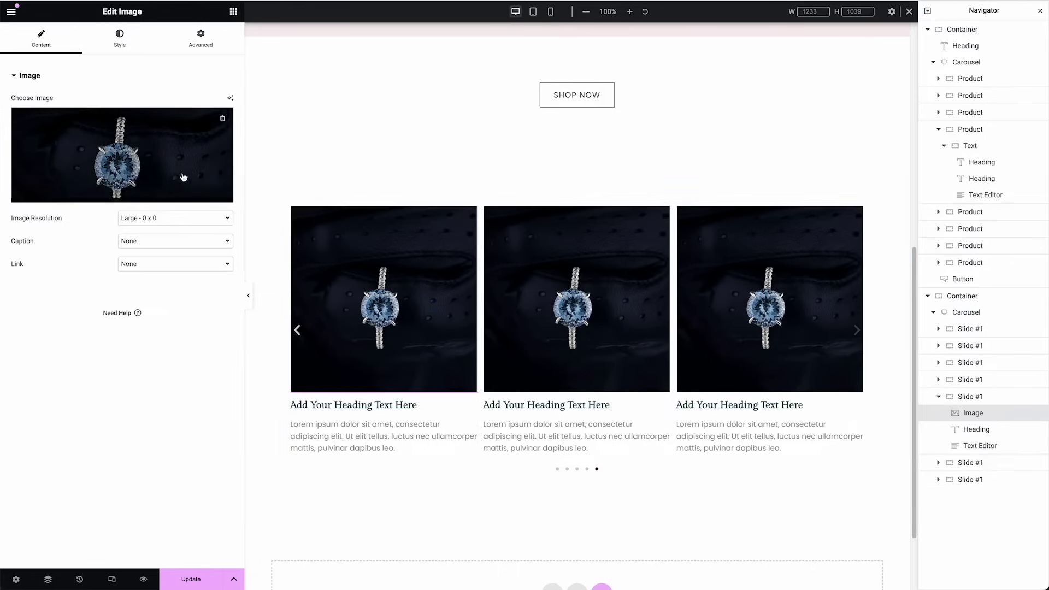
click(157, 164)
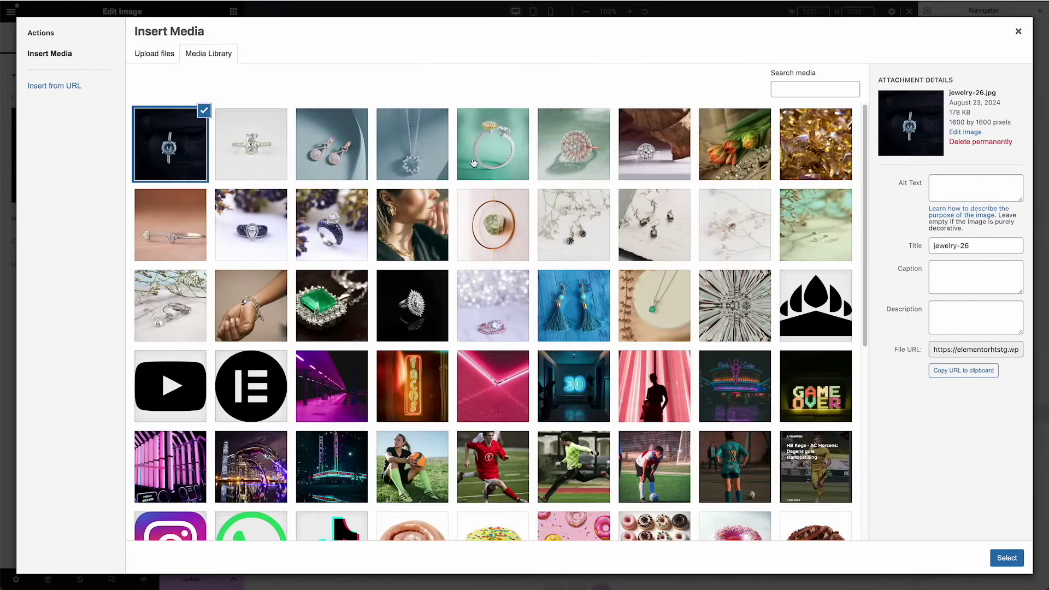
click(725, 159)
click(1005, 558)
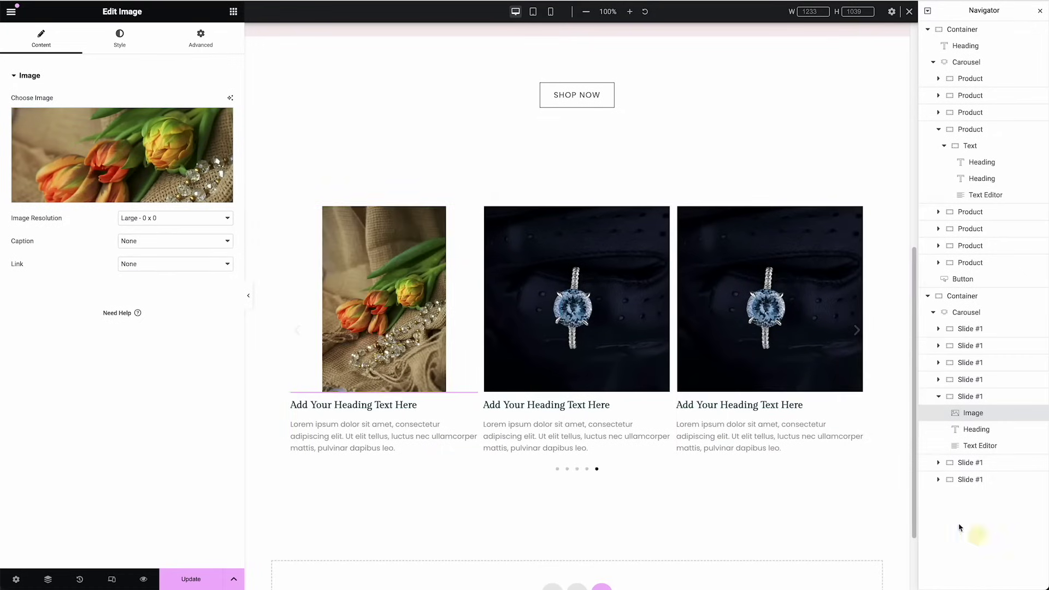
Step: Replace the sixth slide's image with the blue tassel earrings photo from the media library
click(597, 302)
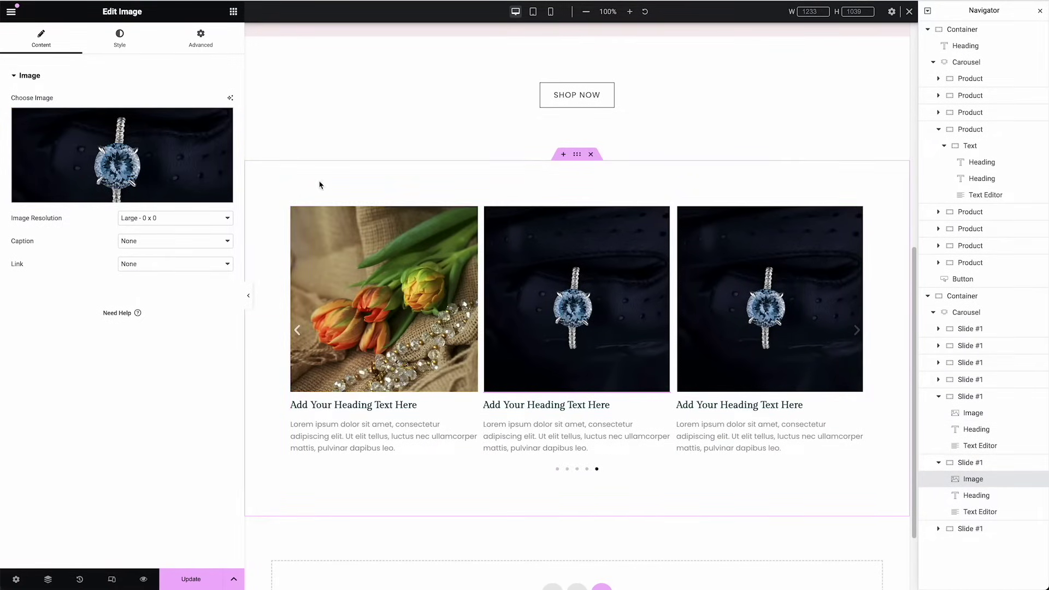
click(168, 164)
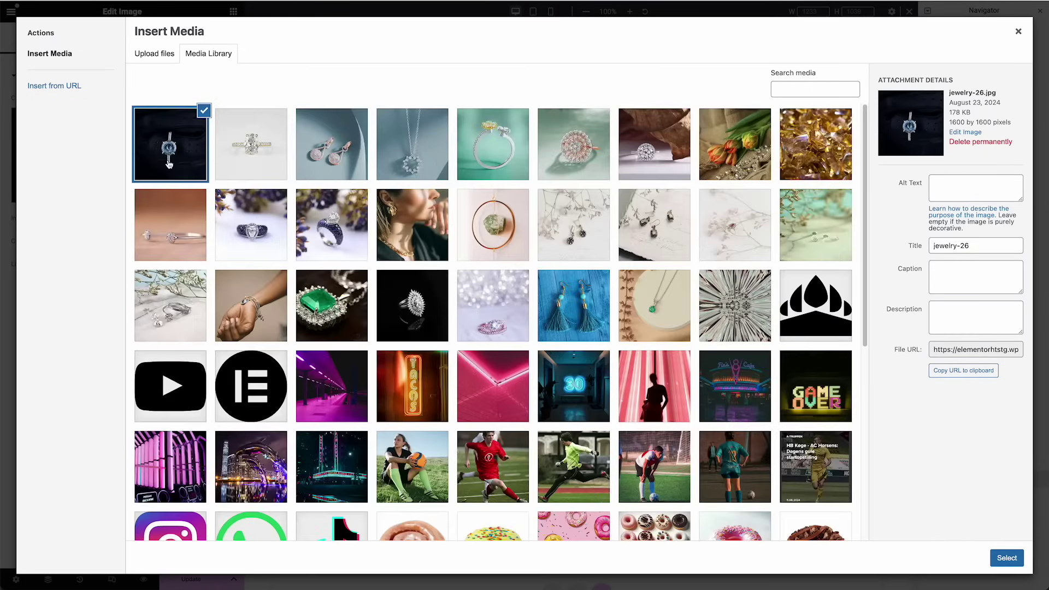
click(275, 312)
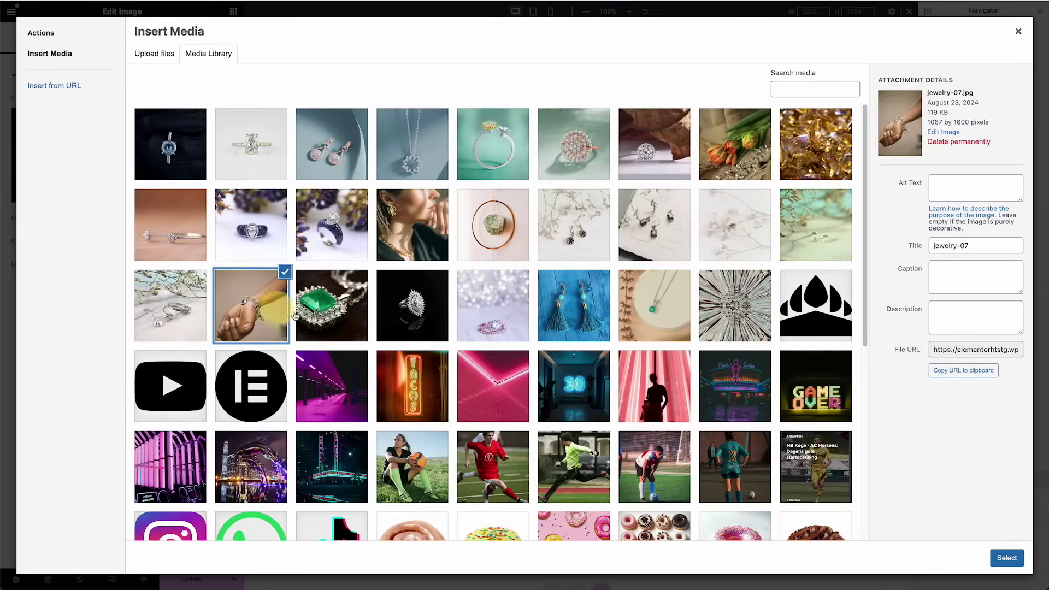
click(538, 309)
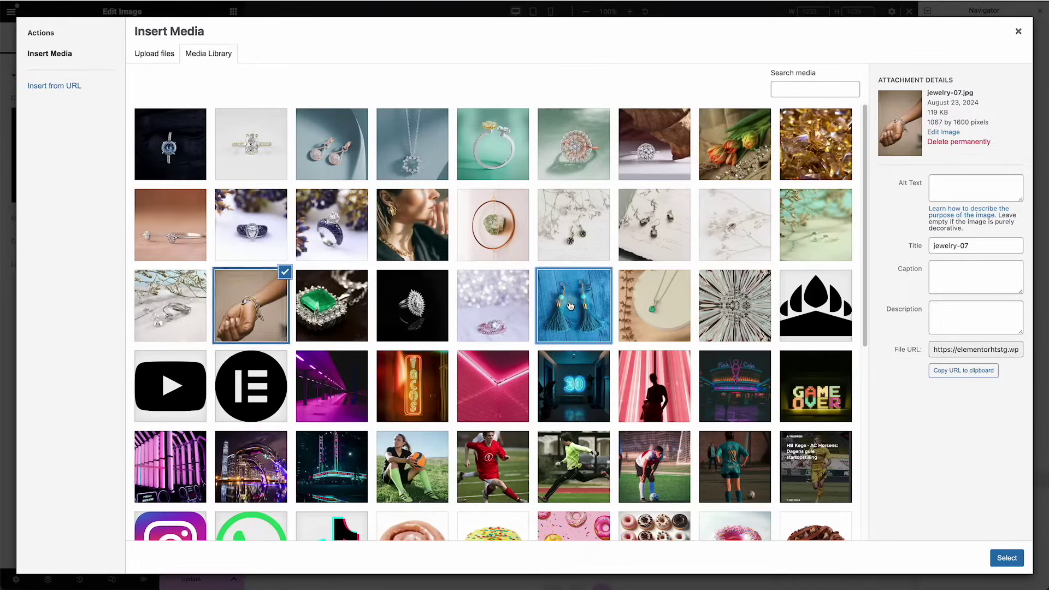
click(1006, 557)
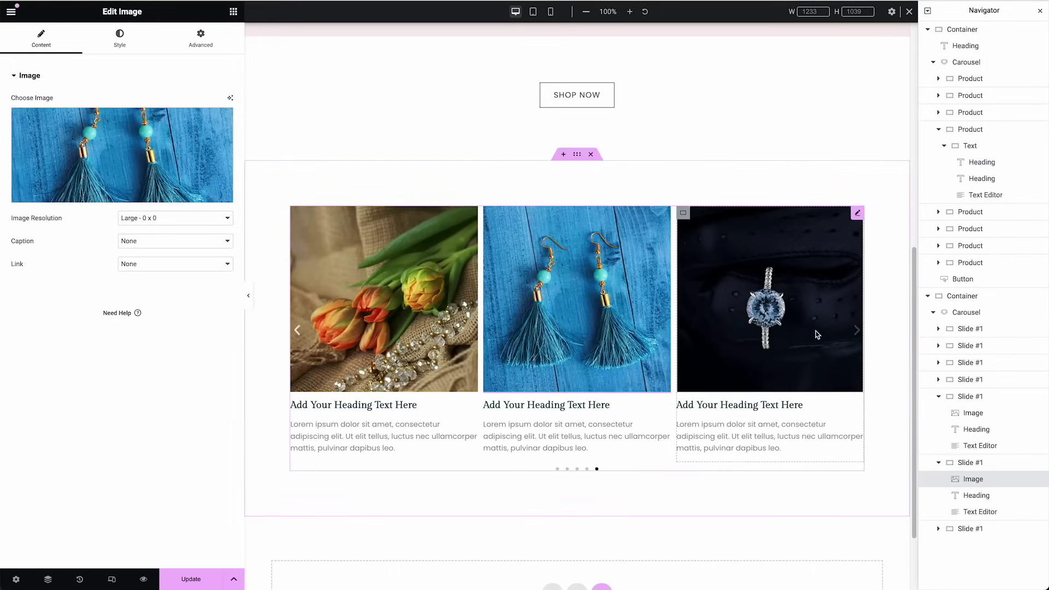
Step: Replace the seventh slide's image with jewelry-24.jpg from the media library
click(816, 326)
click(122, 130)
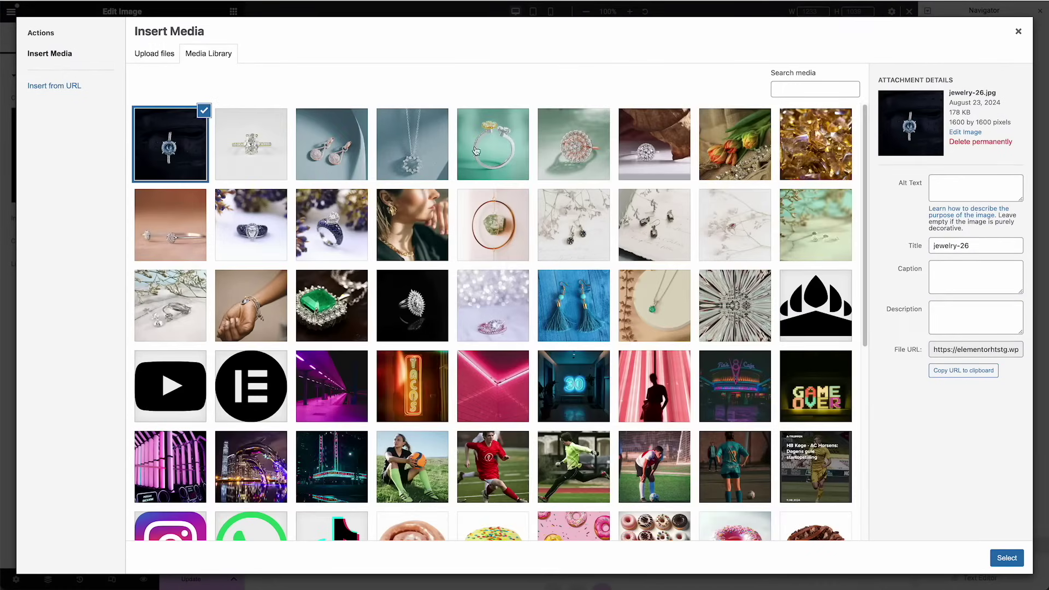
click(412, 148)
click(332, 155)
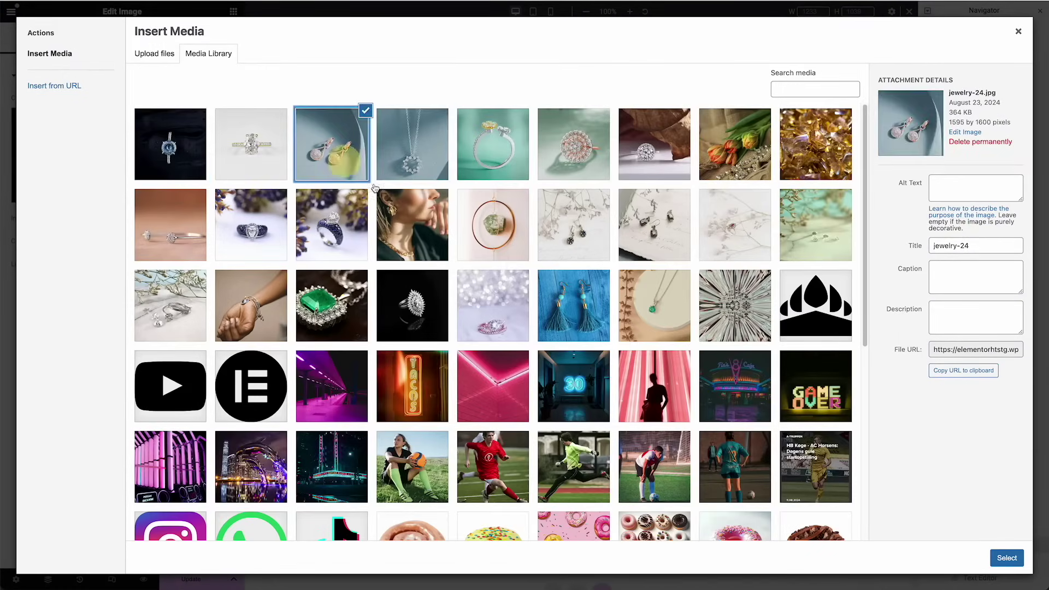
click(1007, 557)
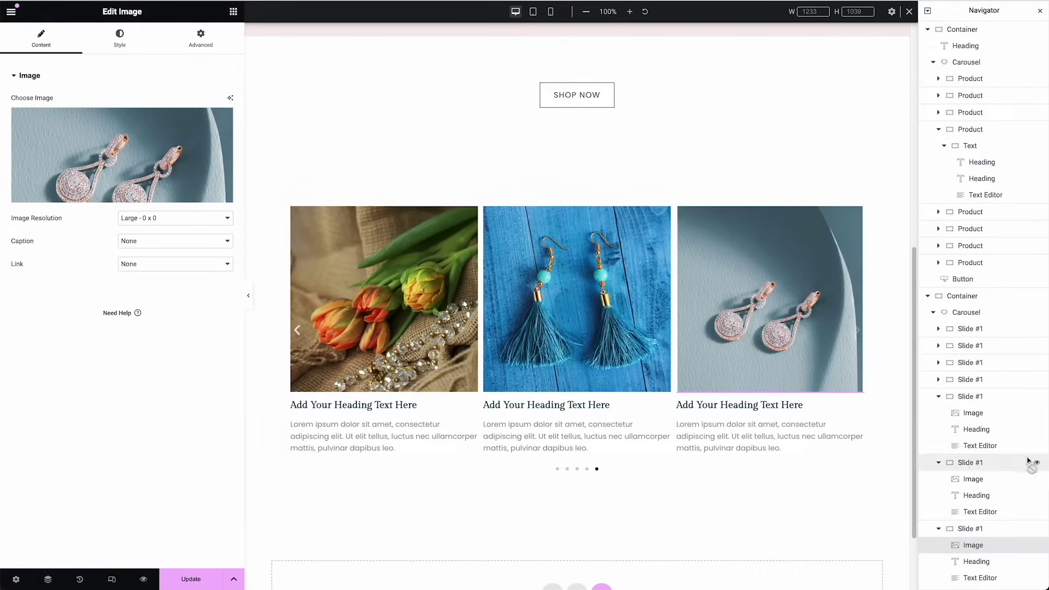
Step: Collapse the new carousel in the Navigator and open its parent container's Advanced settings
click(950, 297)
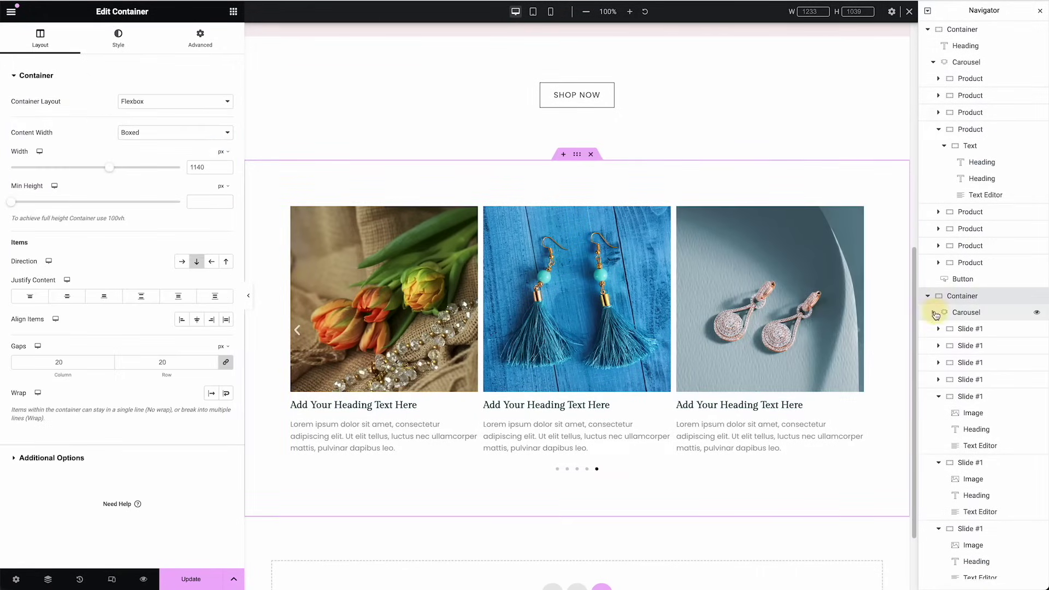
click(933, 312)
click(200, 44)
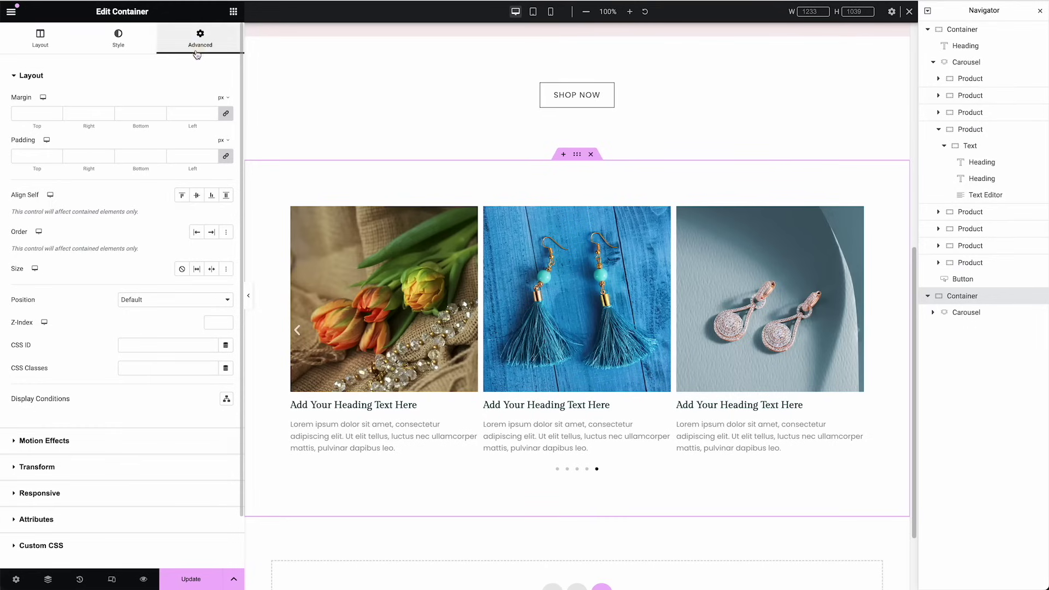
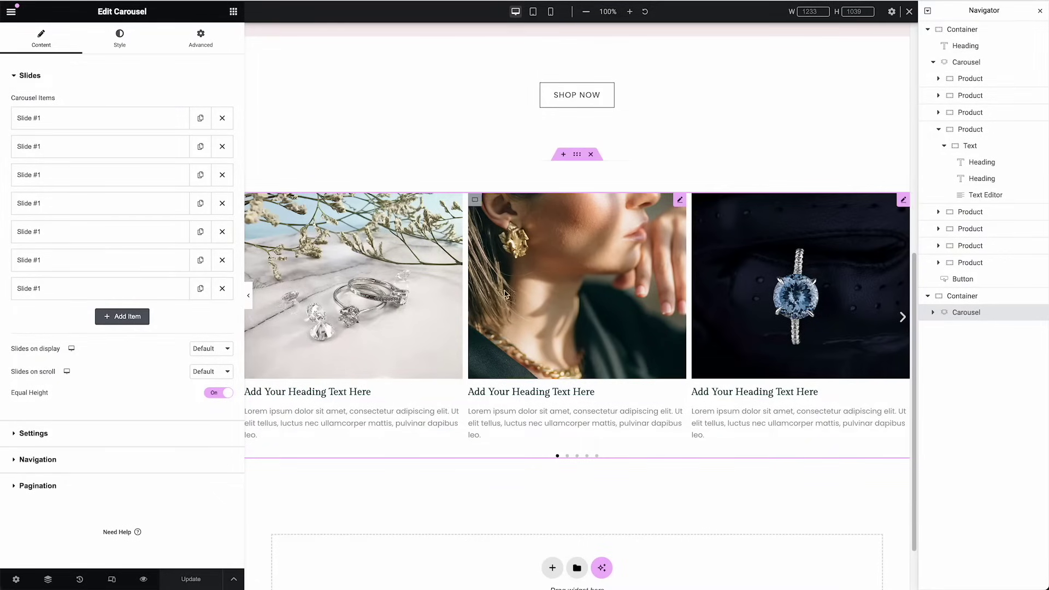
Step: Check the finished example carousel's settings, and set the new carousel to 4 slides on display and 1 slide on scroll
scroll(536, 282, up, 8)
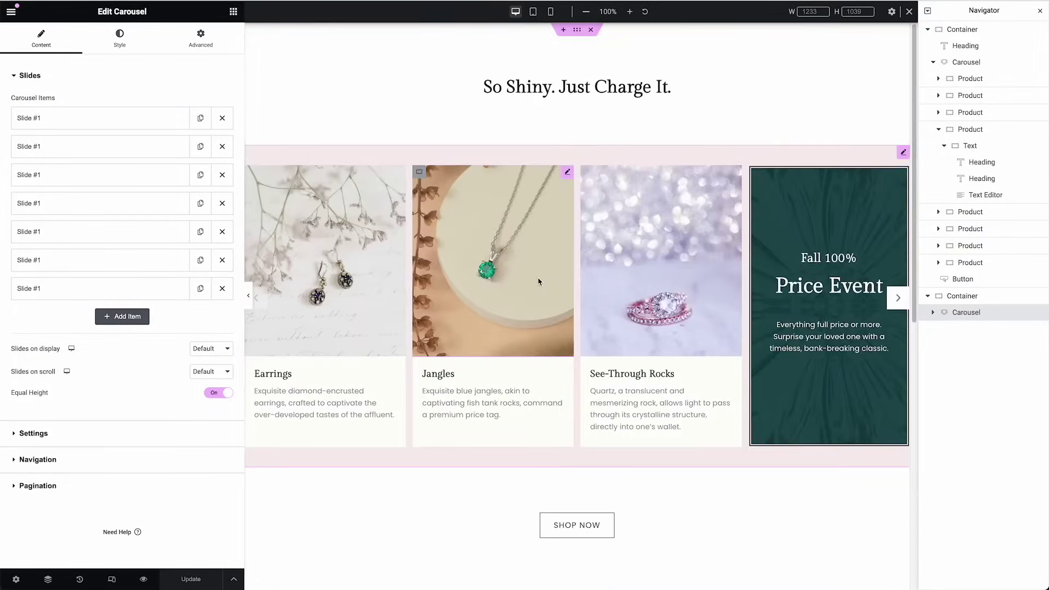
click(903, 153)
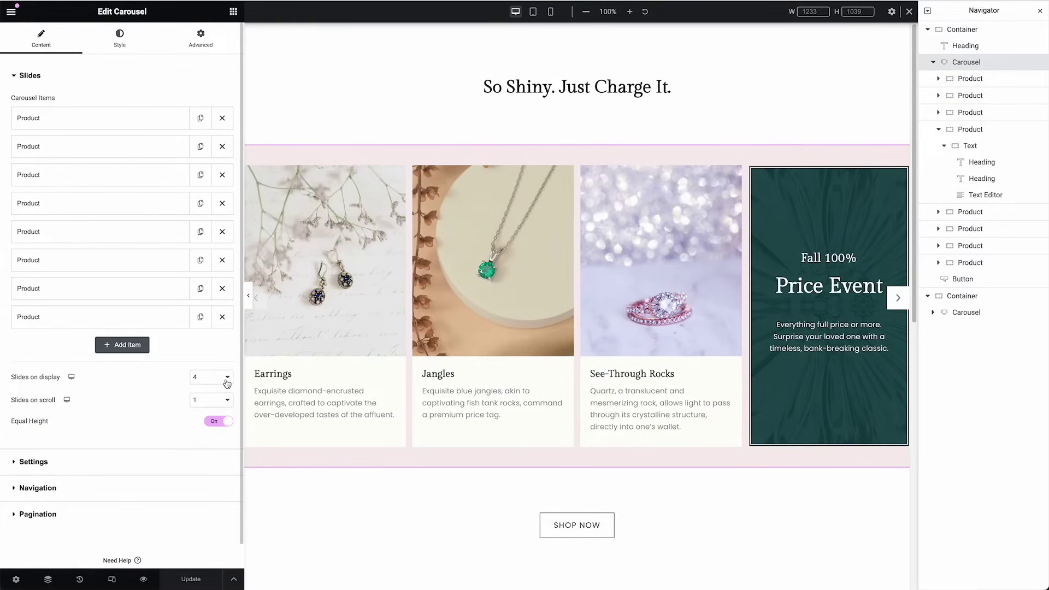
click(211, 462)
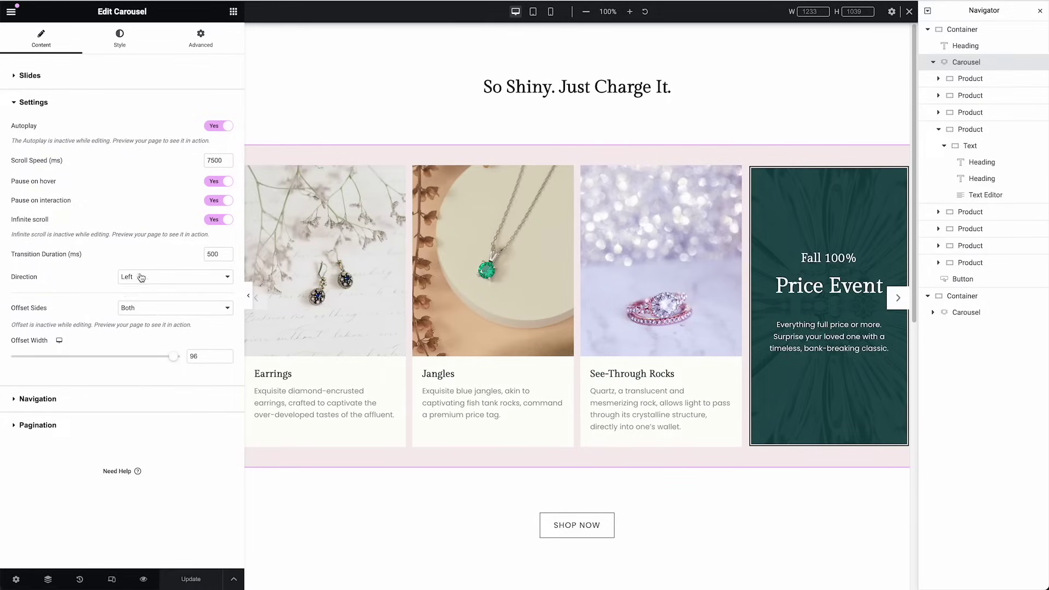
scroll(774, 350, down, 8)
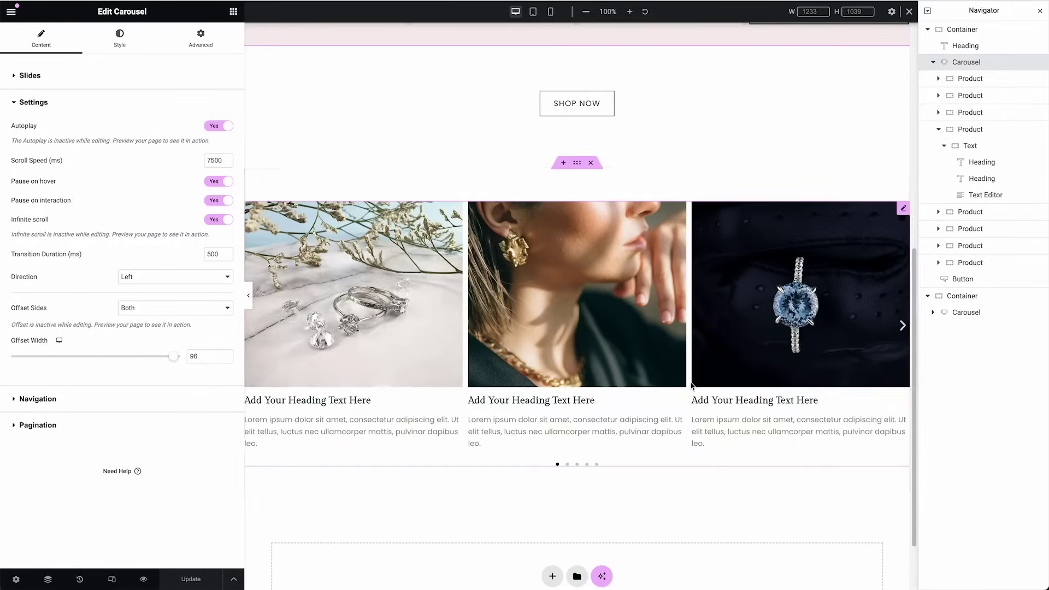
click(904, 211)
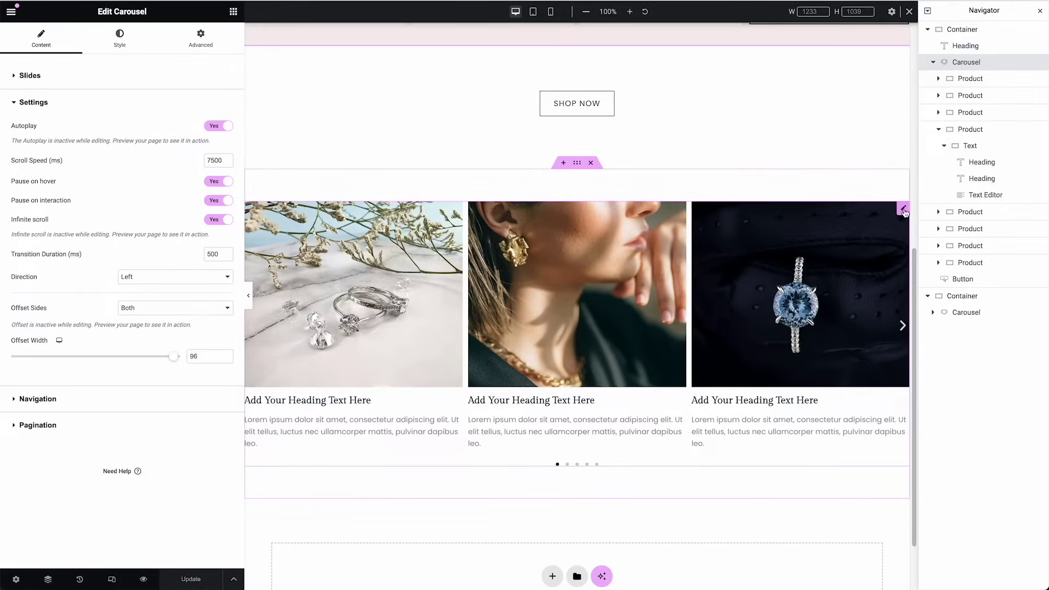
click(209, 350)
click(208, 350)
click(208, 356)
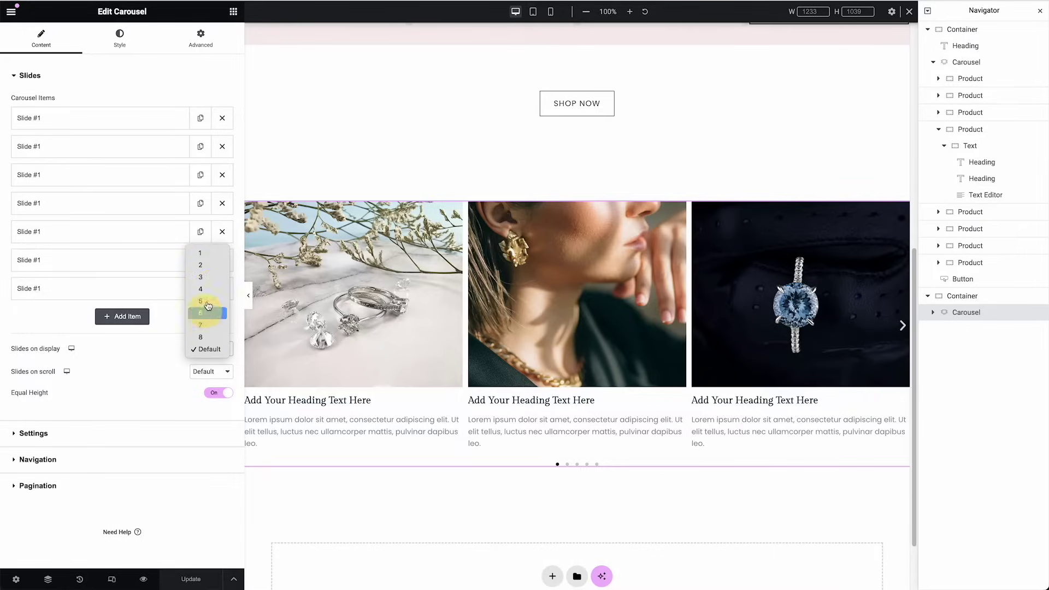
click(211, 295)
click(218, 372)
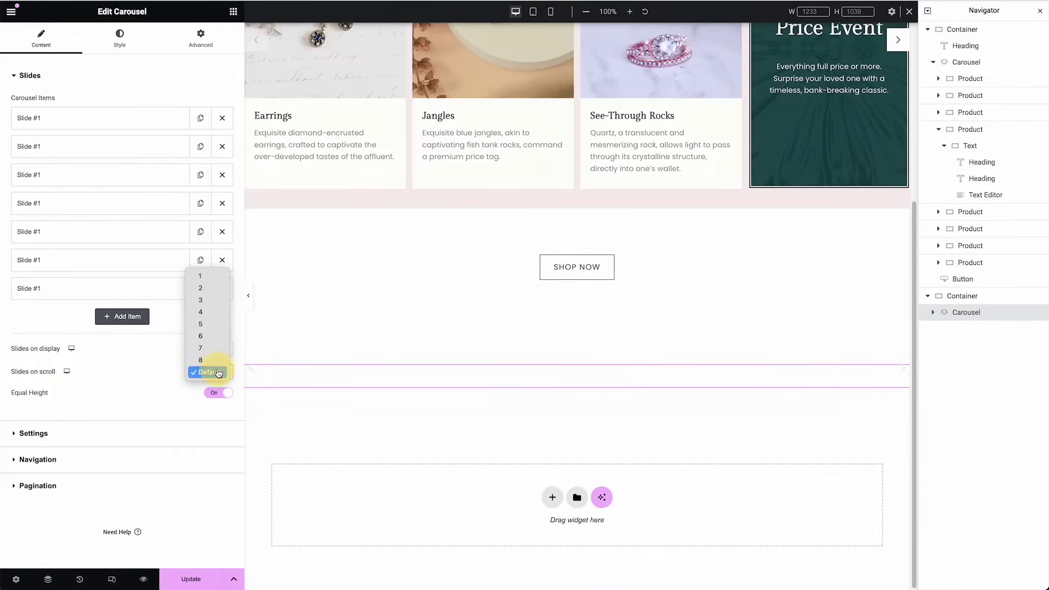
click(211, 279)
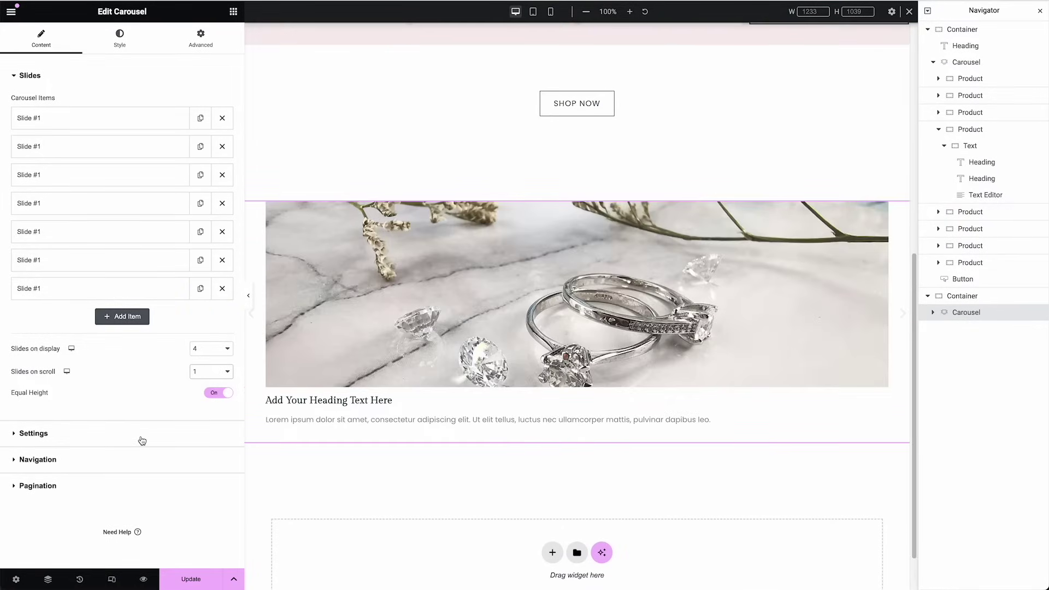
Step: Set the new carousel's scroll speed to 6500 ms and keep its direction set to Left
click(141, 437)
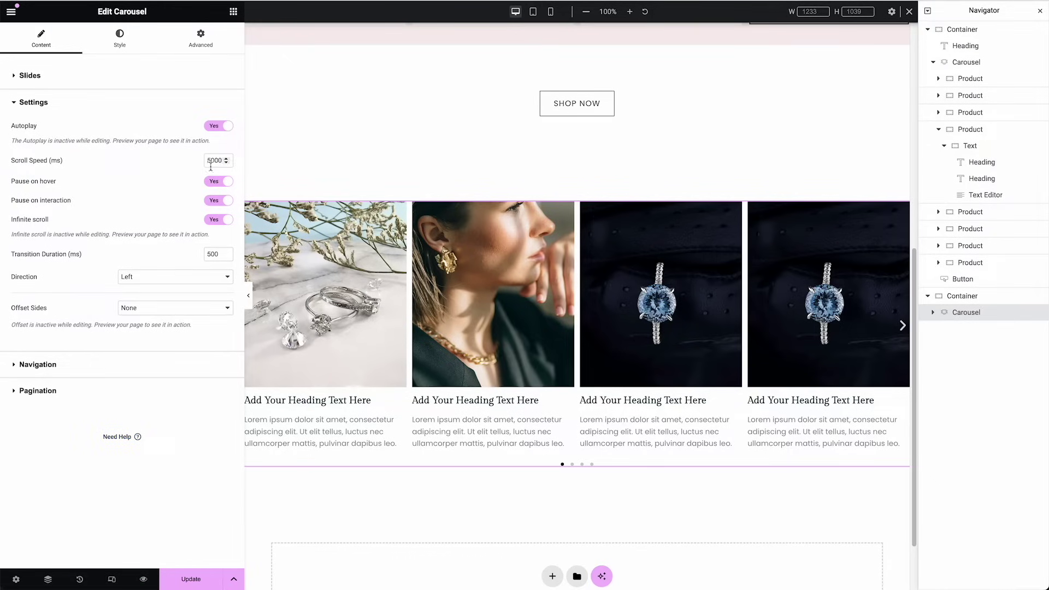
drag(214, 160, 201, 163)
click(139, 276)
click(71, 282)
Step: Offset both sides of the carousel with an offset width of 96
click(140, 308)
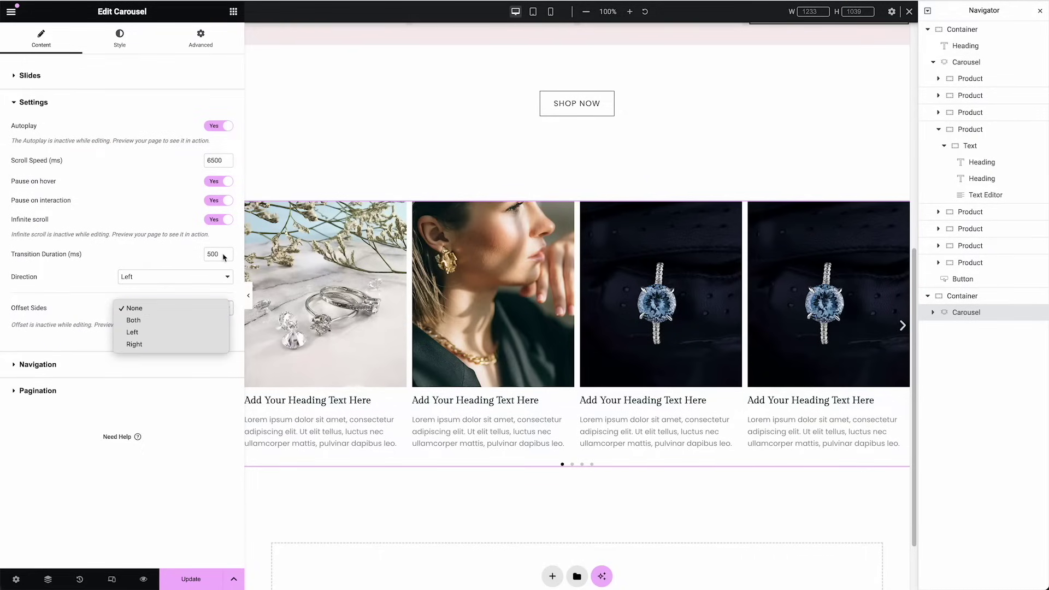
click(156, 322)
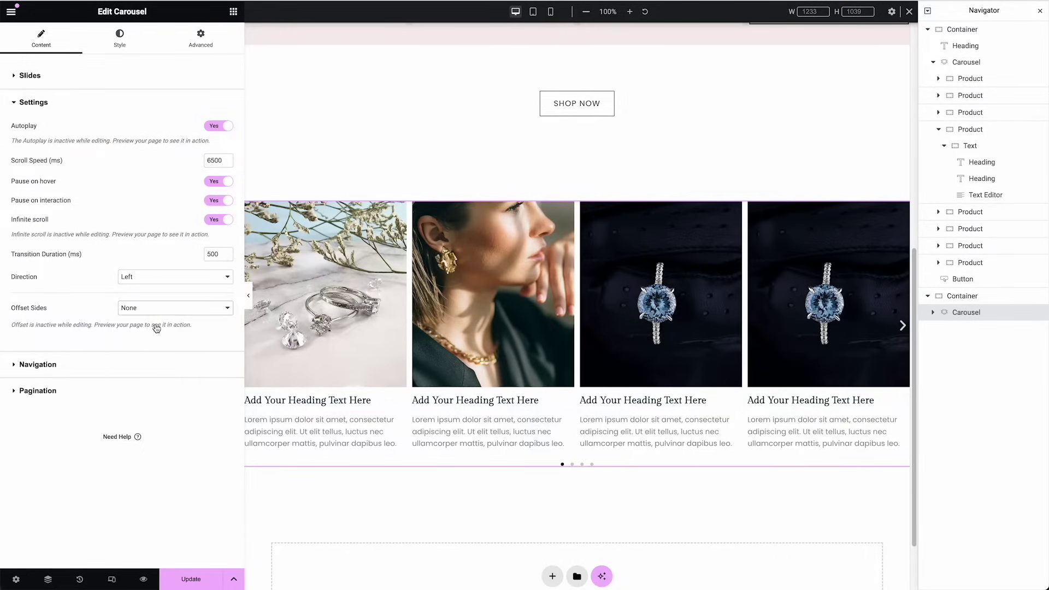
click(160, 308)
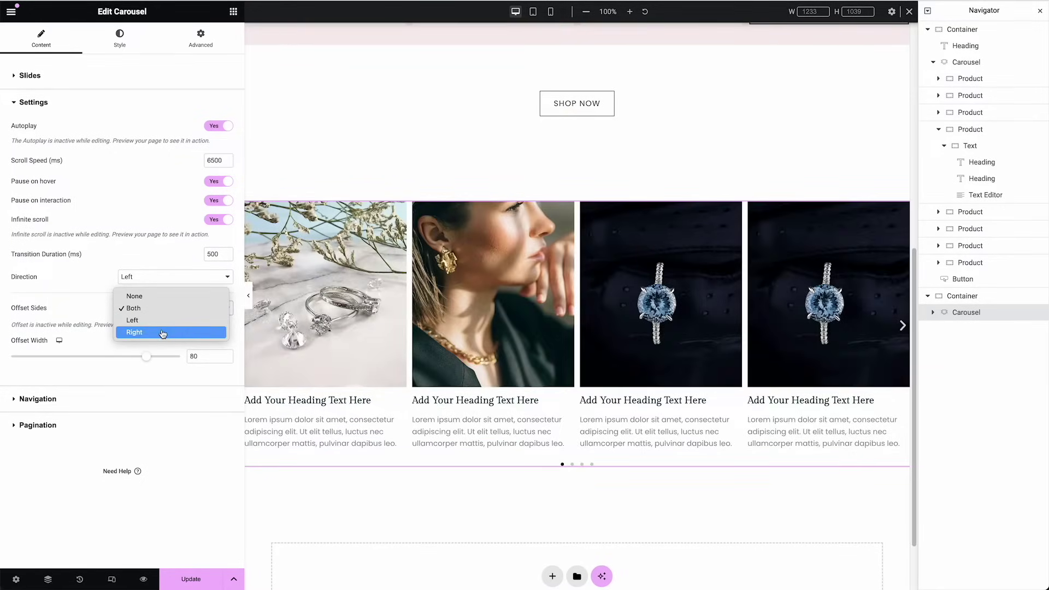
click(175, 384)
click(189, 355)
double_click(188, 355)
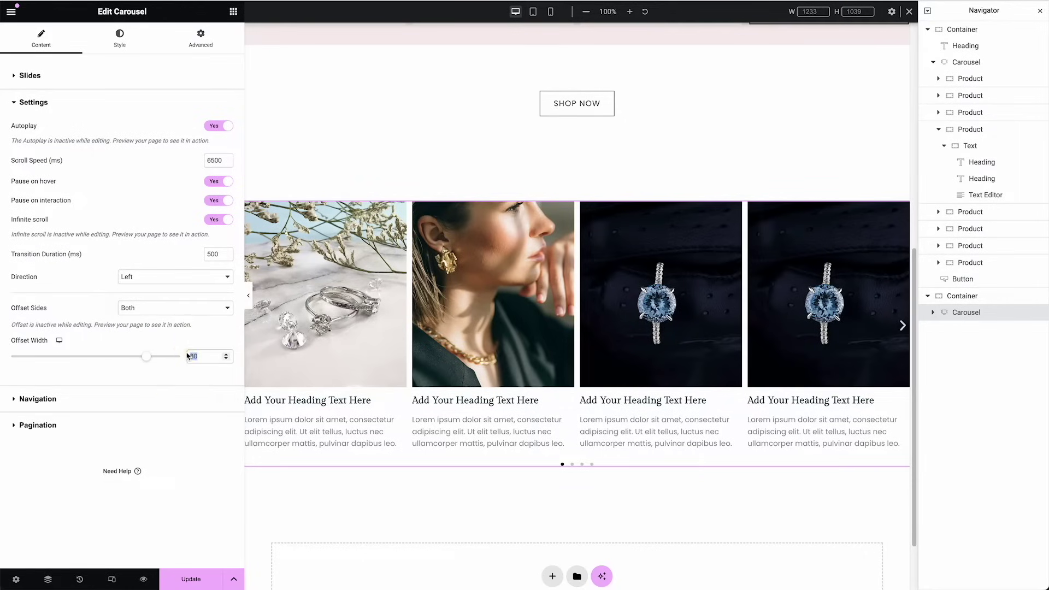
text(96)
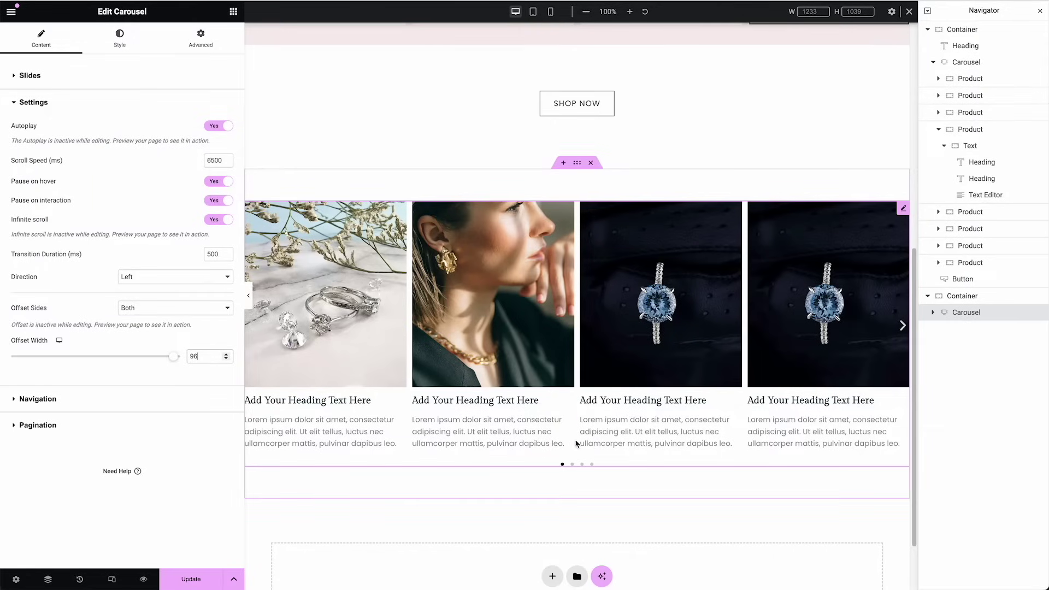
Step: Update the page and check the new carousel on the live page by paging three slides forward and back
click(209, 579)
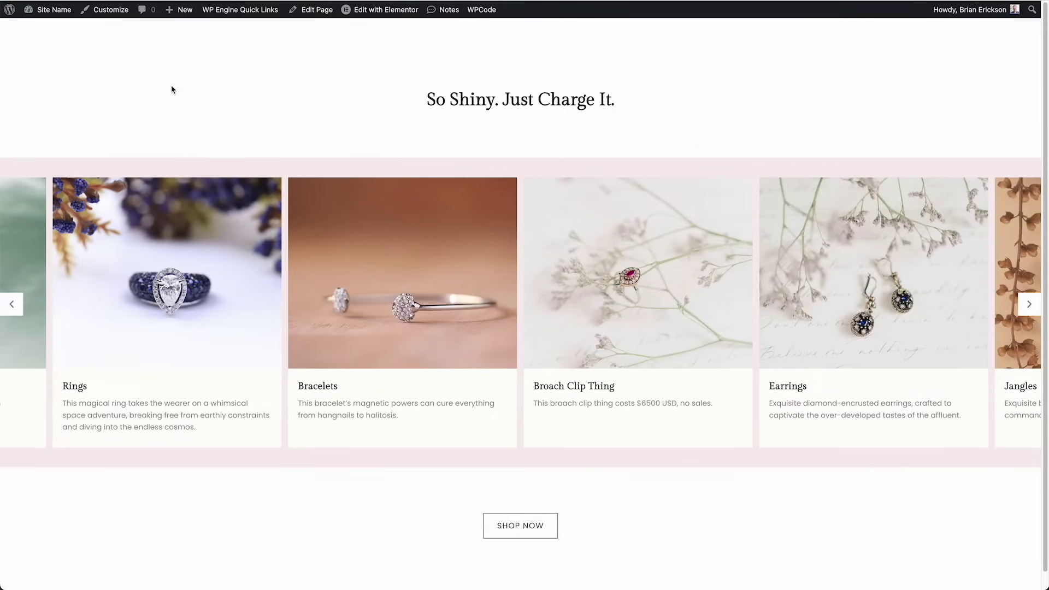
scroll(171, 90, down, 5)
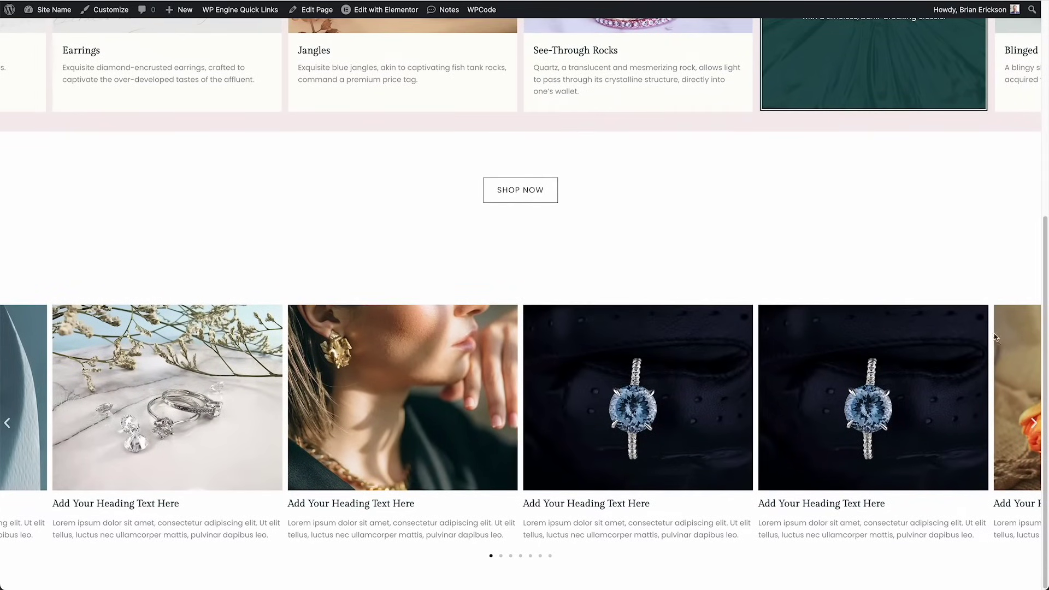
click(1035, 425)
click(1035, 425)
click(1027, 426)
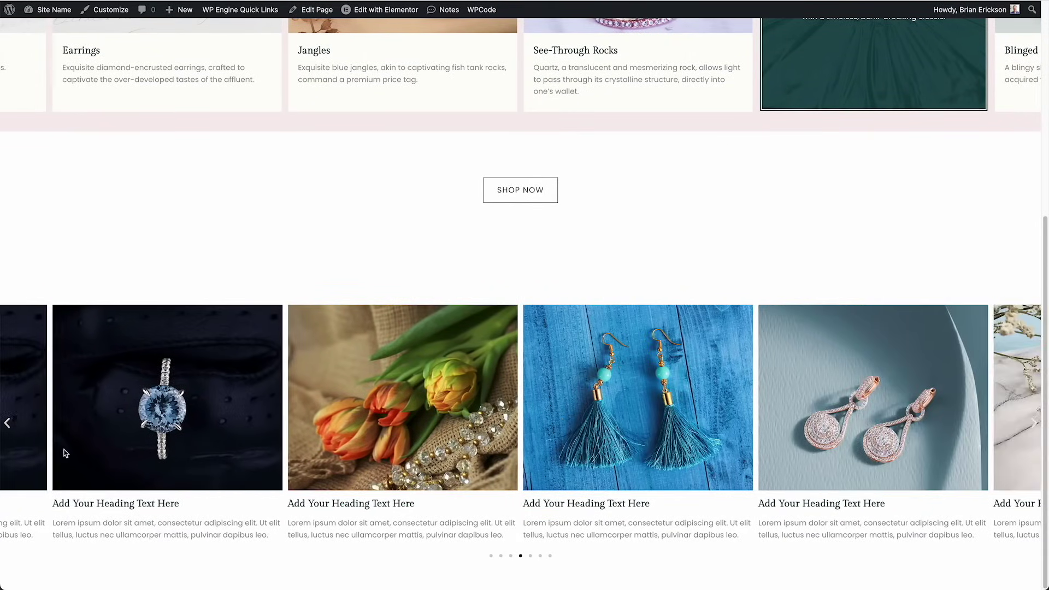
click(8, 426)
click(8, 426)
click(8, 426)
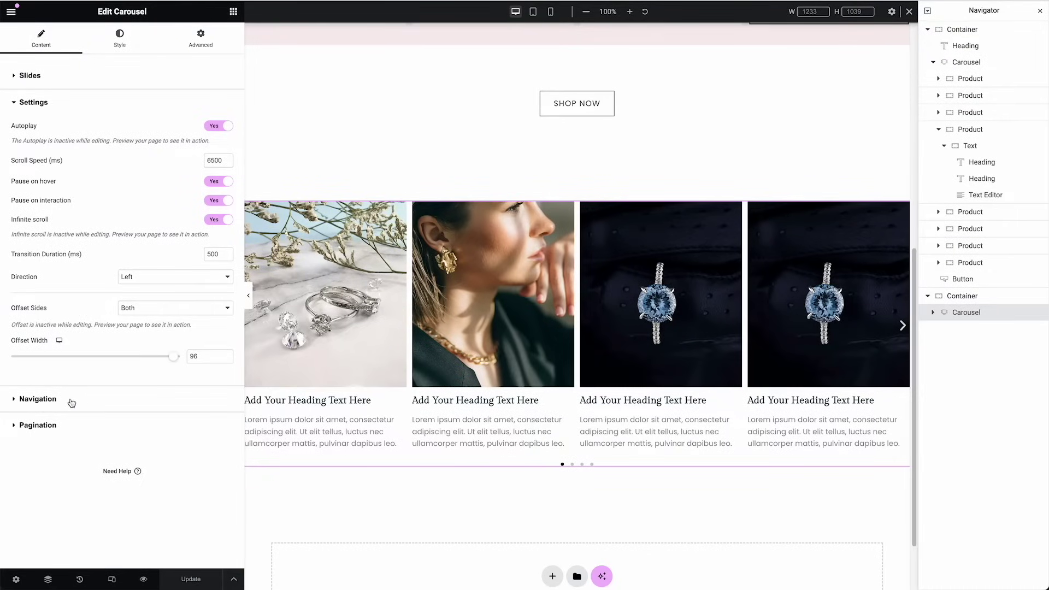
Step: Try hiding the carousel's navigation arrows and show them again
click(71, 403)
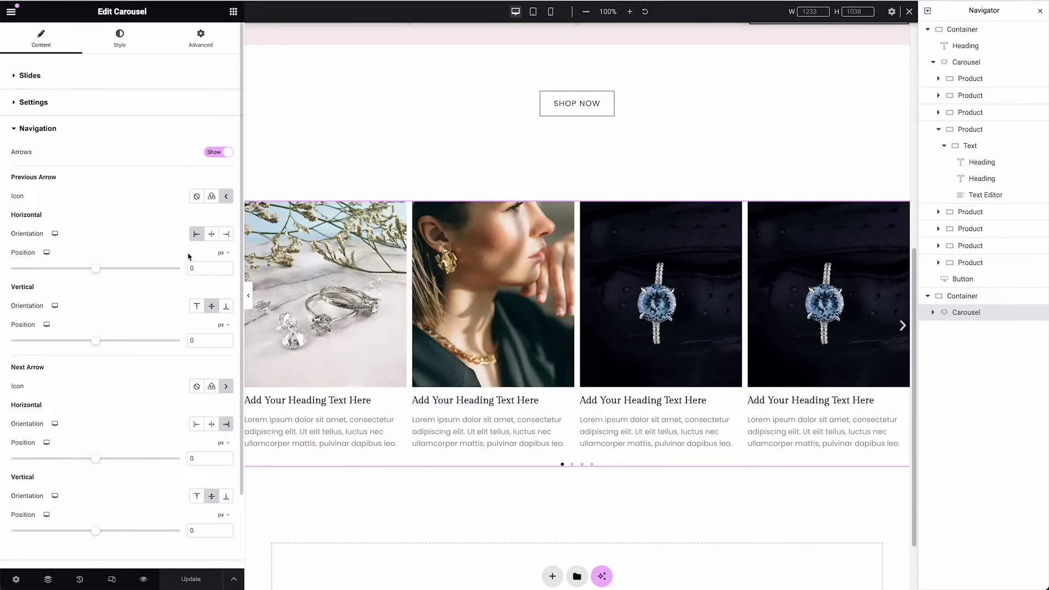
click(217, 153)
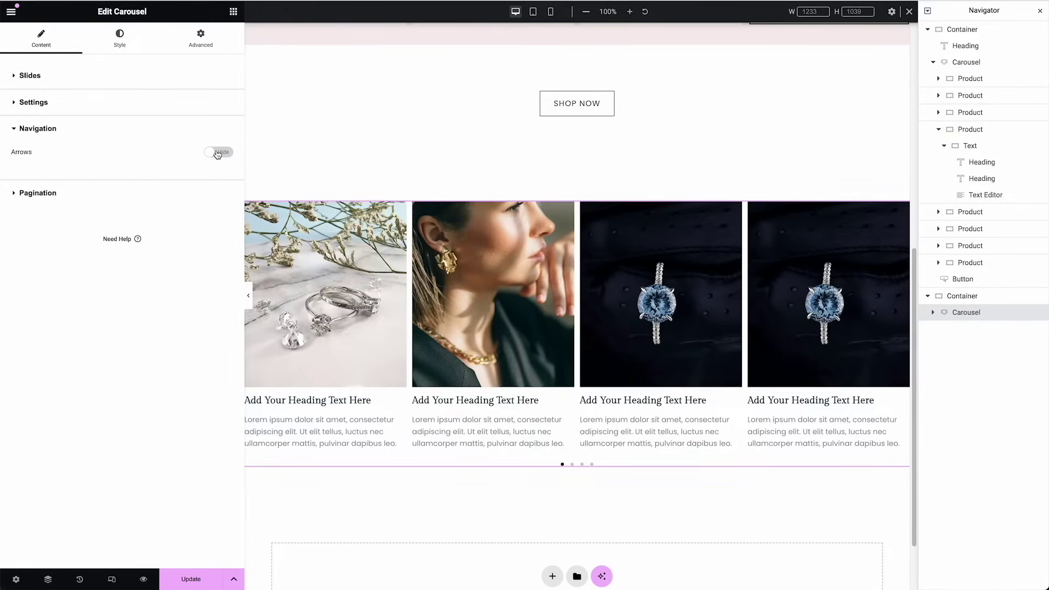
click(217, 153)
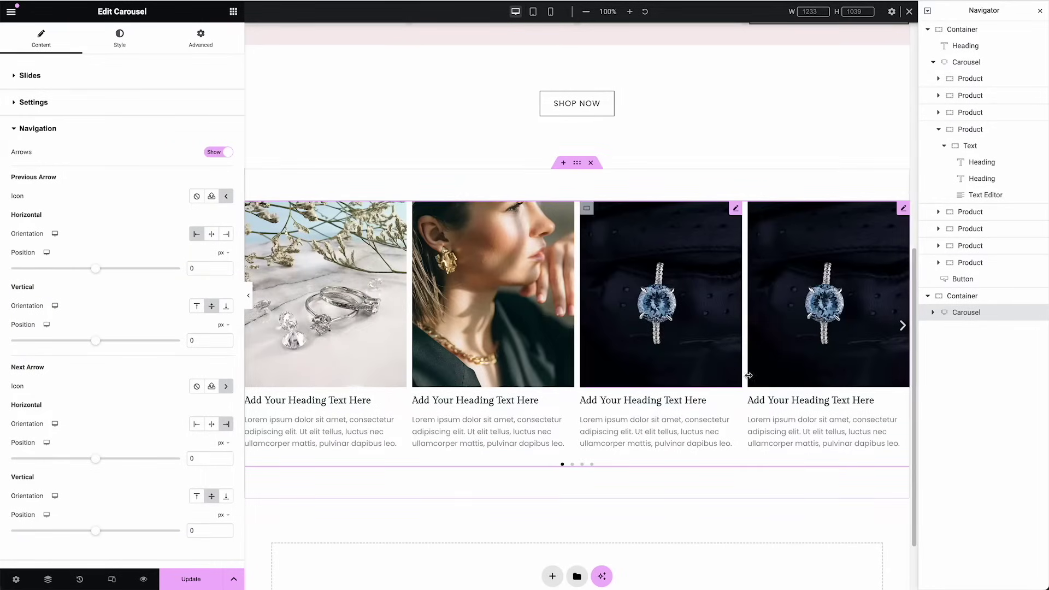
Step: Examine the icon choices for the previous arrow in the Icon Library without changing the icon
click(226, 196)
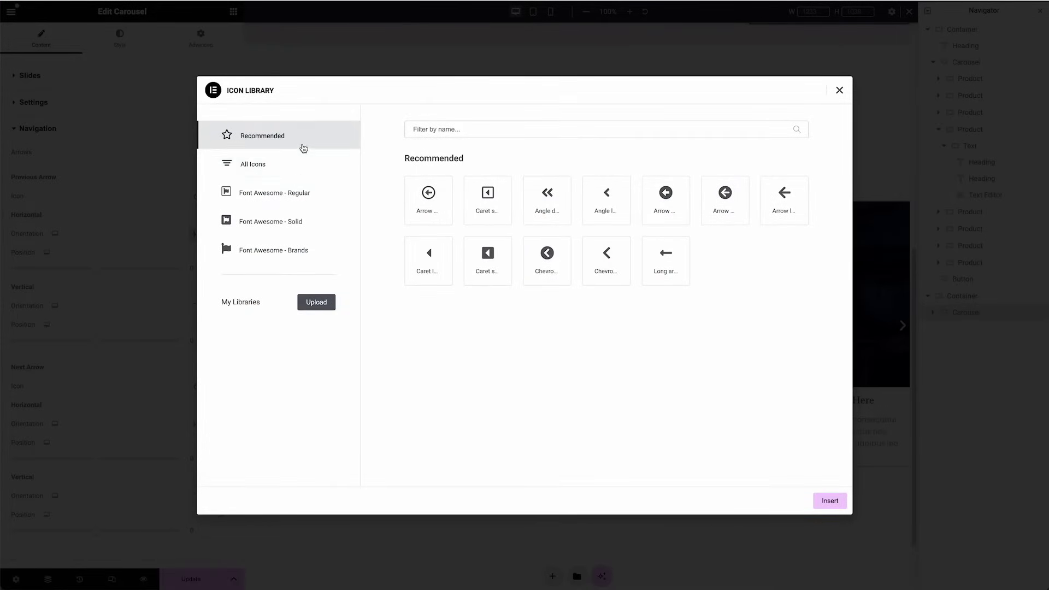
click(278, 171)
click(440, 129)
click(305, 145)
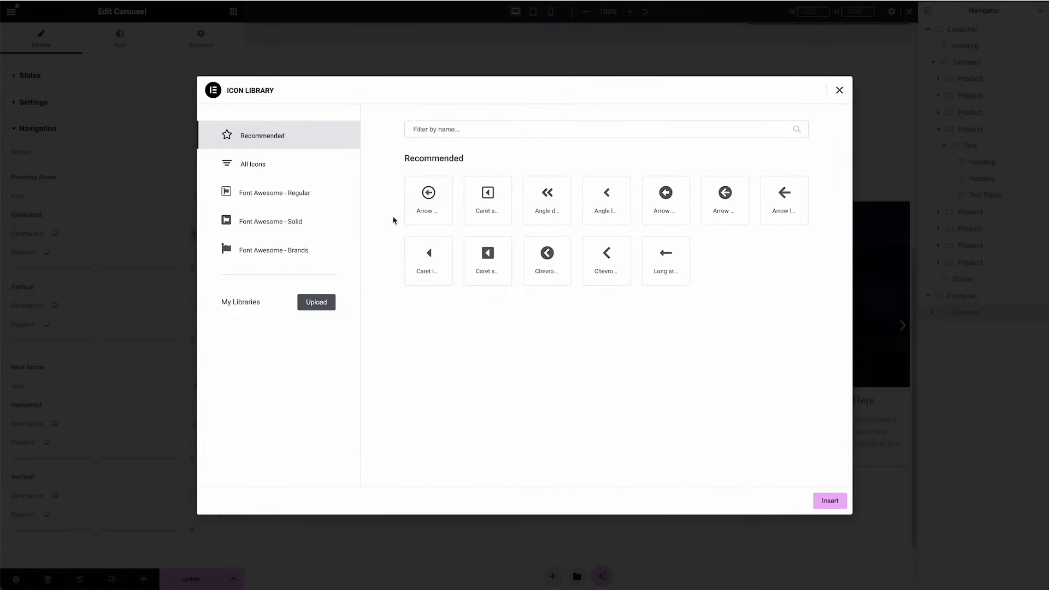
click(839, 89)
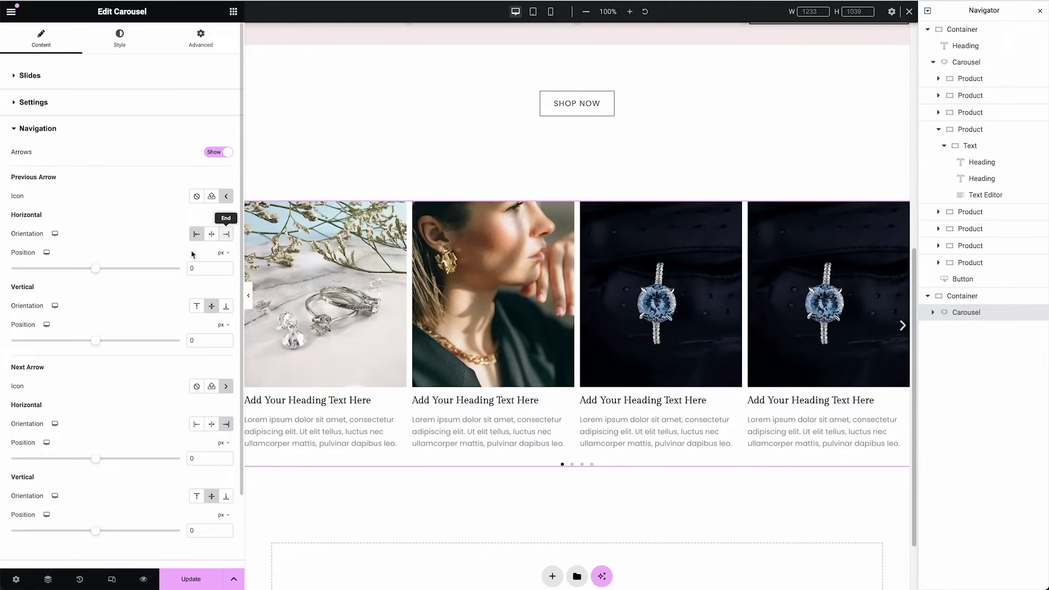
Step: Try shifting the previous arrow horizontally and clear its horizontal position value
drag(96, 269, 179, 267)
click(159, 267)
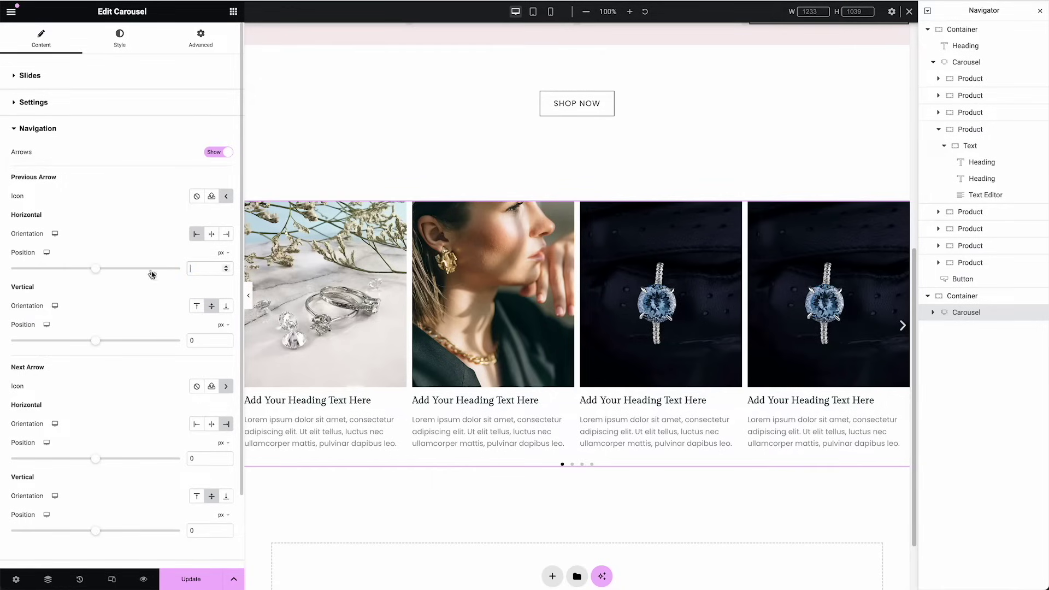
Step: Keep the next arrow's horizontal position at 0 px, set its vertical orientation to Start and its vertical position to -45 px
scroll(163, 442, down, 3)
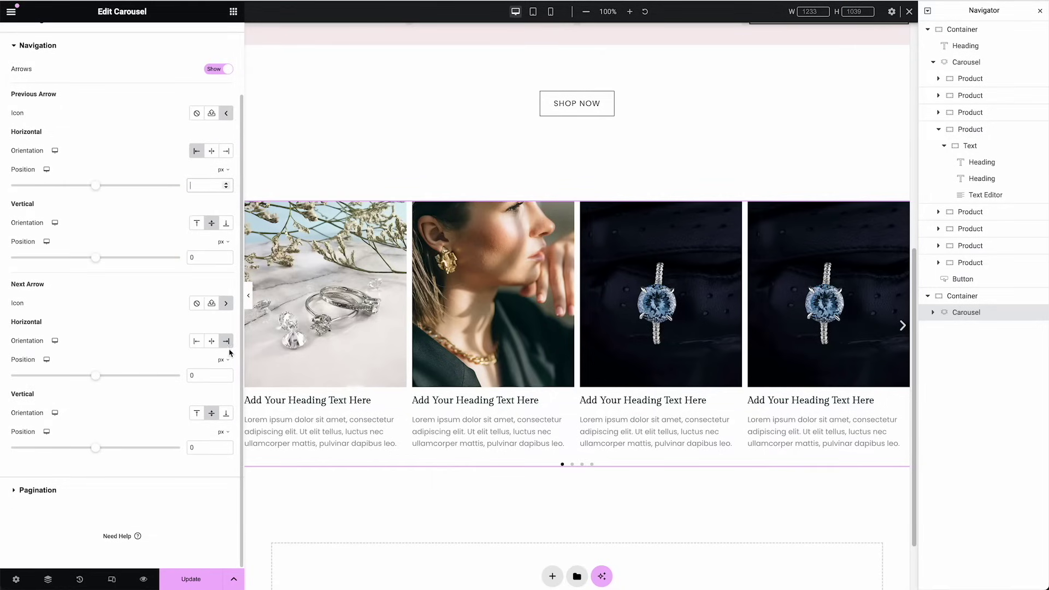
mouse_move(102, 376)
mouse_down()
mouse_move(89, 375)
mouse_move(100, 378)
mouse_up()
drag(212, 375, 187, 371)
text(0)
click(197, 414)
drag(95, 448, 92, 450)
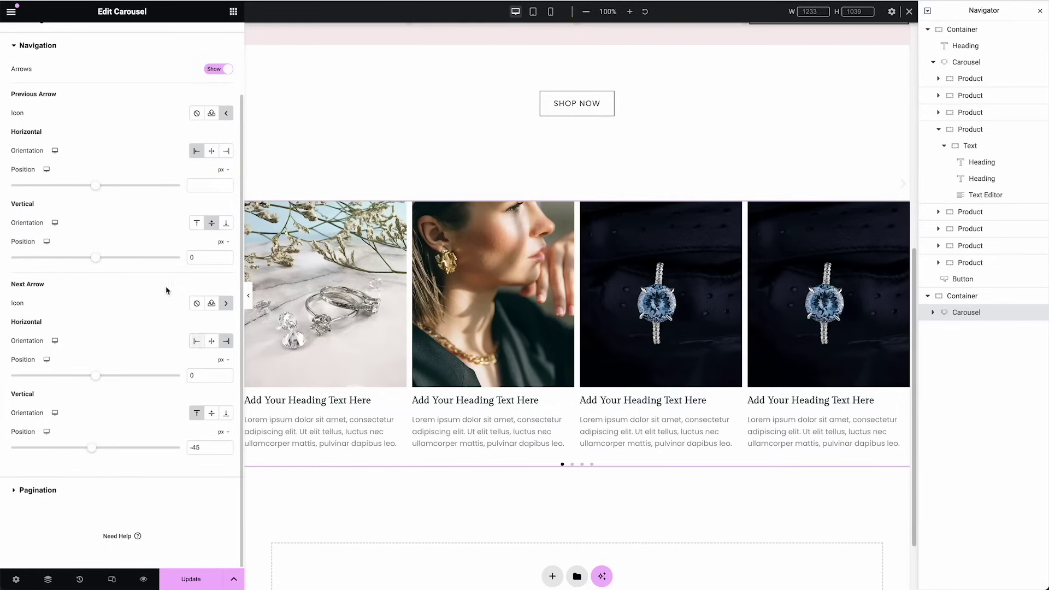
Step: Style the navigation arrows with a dark global background color and 12 px padding on all sides
scroll(115, 265, up, 3)
click(120, 39)
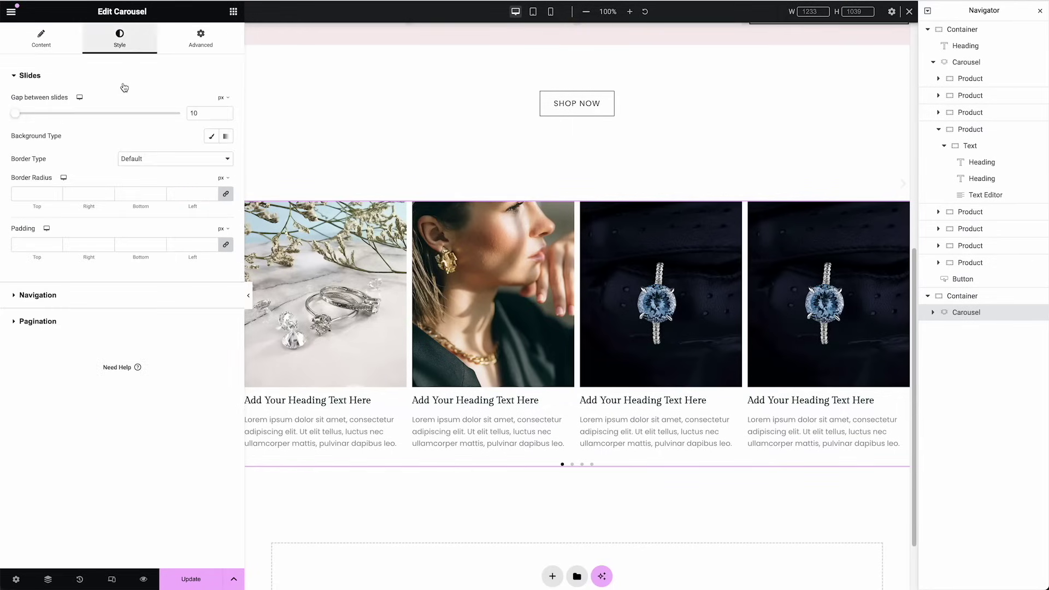
click(33, 296)
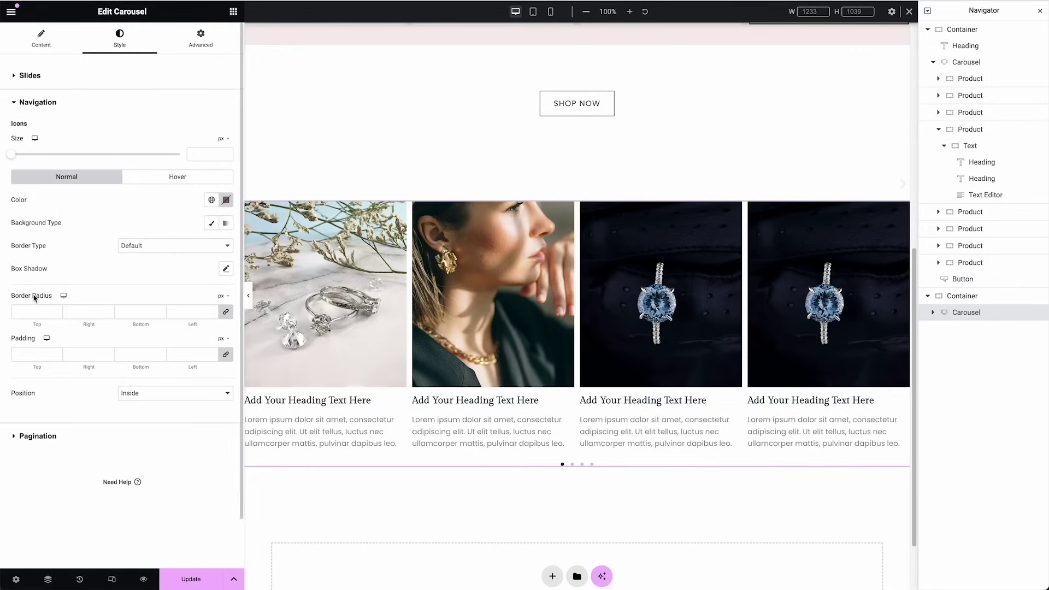
click(210, 223)
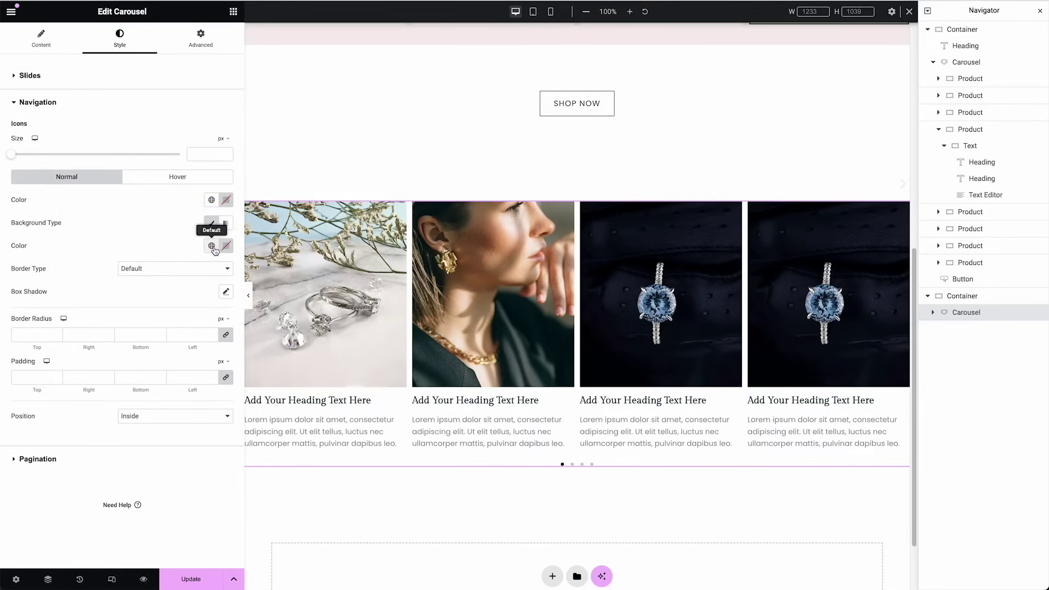
click(212, 246)
click(137, 337)
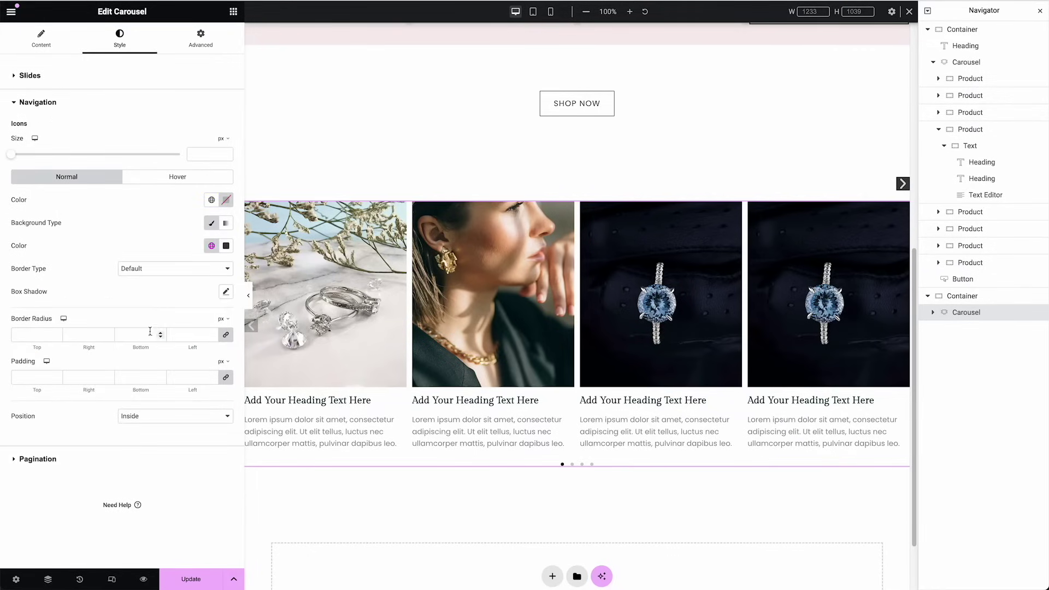
click(172, 381)
text(12)
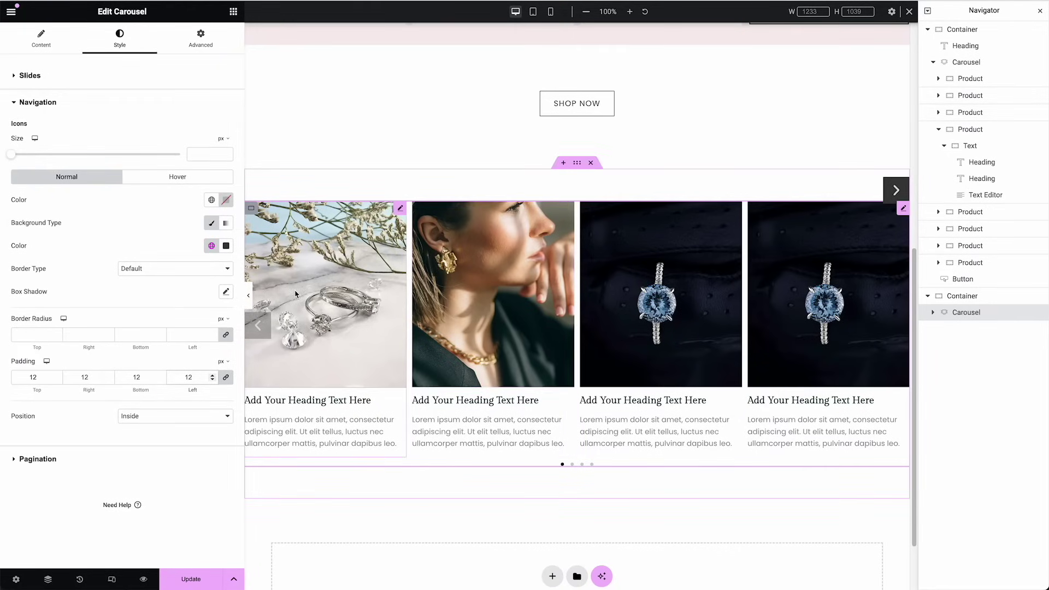
Step: Set the next arrow's vertical position to -49 px in the carousel's navigation settings
click(41, 40)
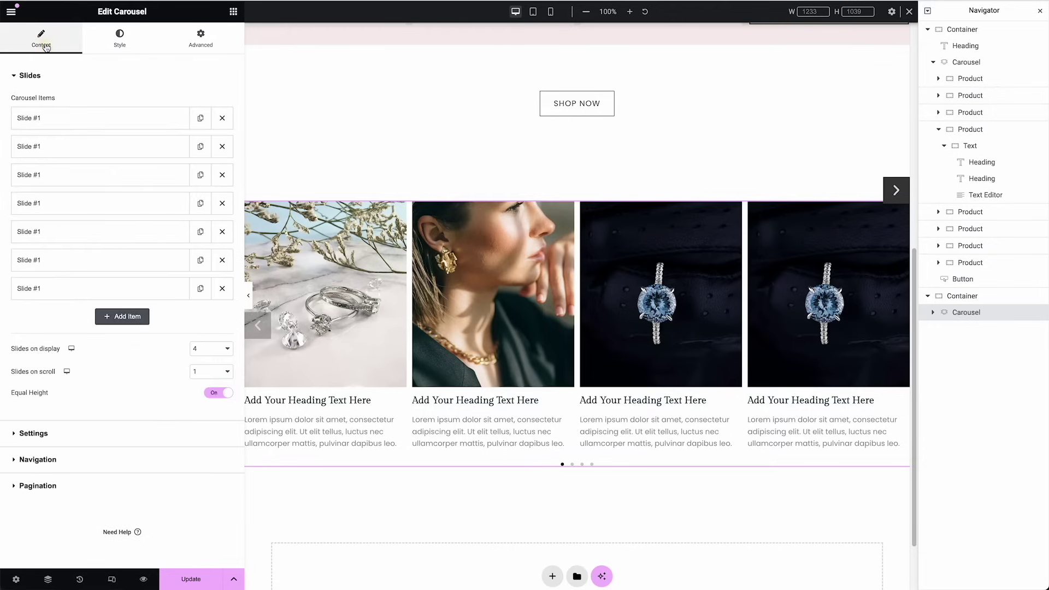
click(84, 459)
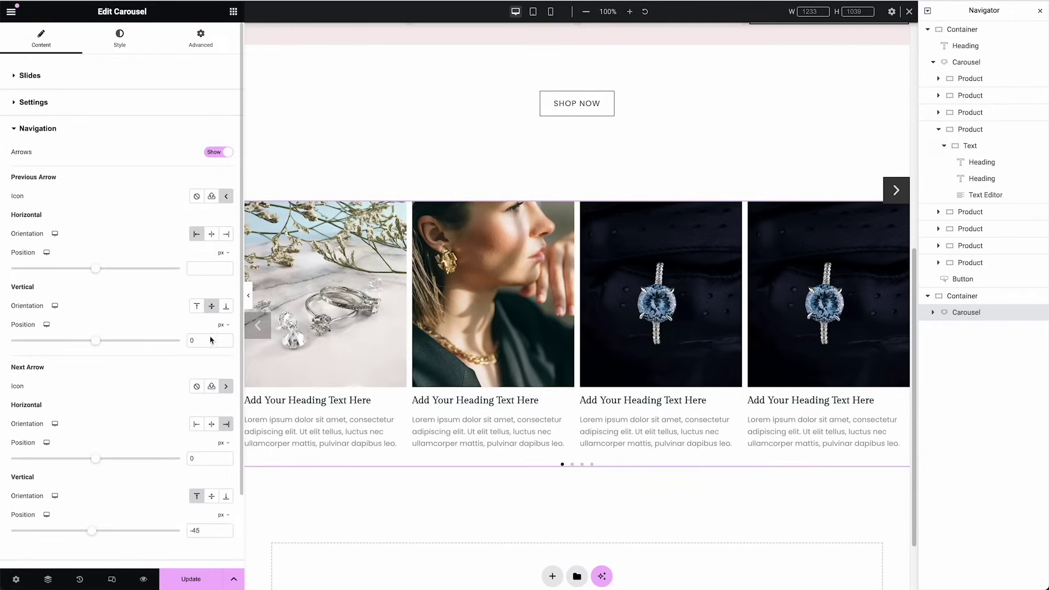
click(226, 534)
click(226, 534)
click(226, 528)
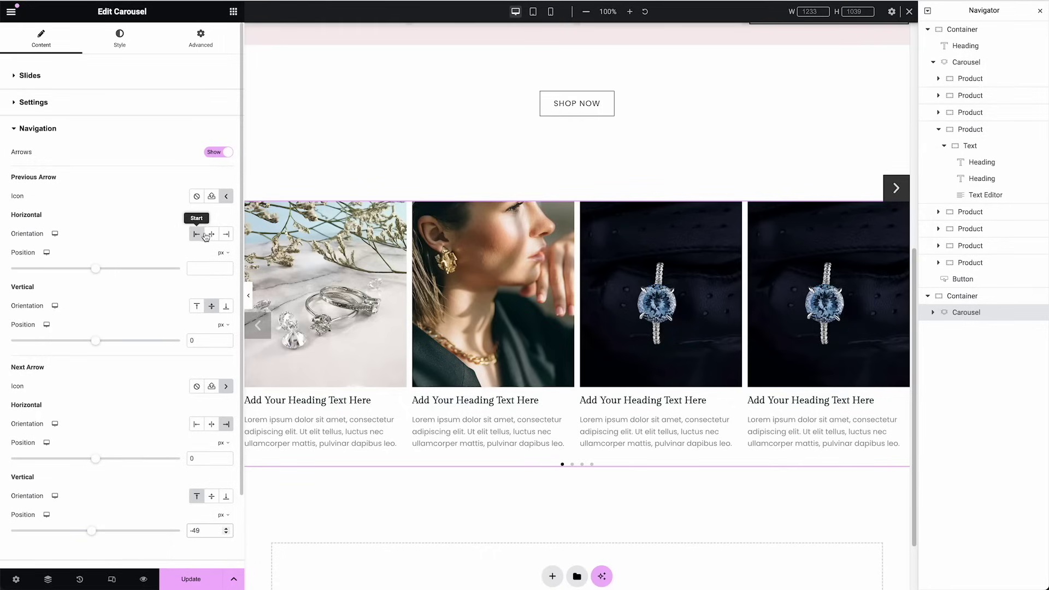
Step: Set the previous arrow's horizontal orientation to End and its vertical orientation to Start with a vertical position of -50 px
click(226, 234)
click(197, 306)
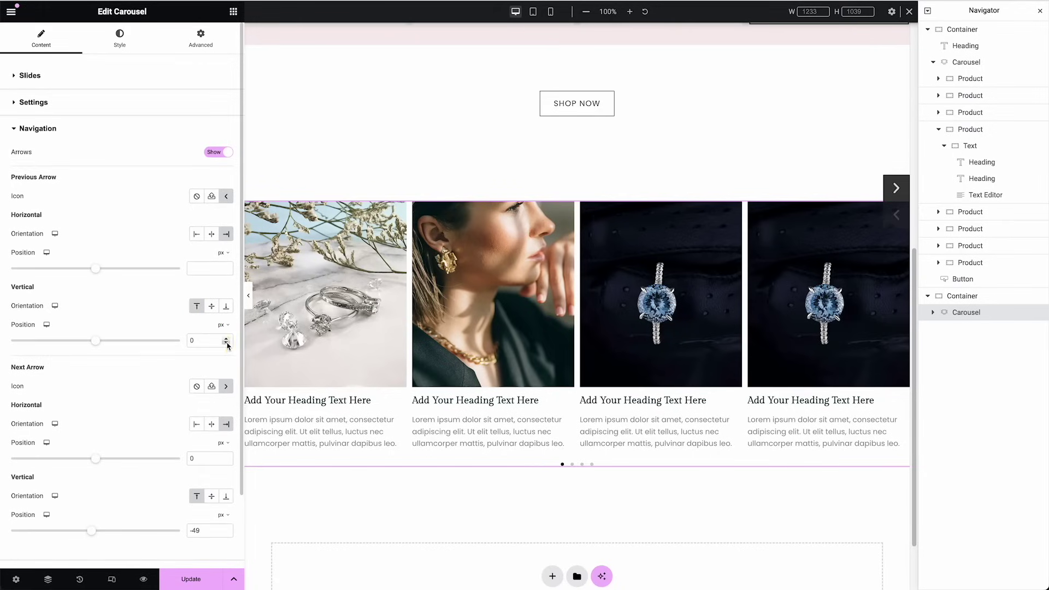
click(227, 344)
click(228, 344)
click(227, 344)
click(225, 343)
click(218, 341)
click(226, 343)
click(212, 340)
text(0)
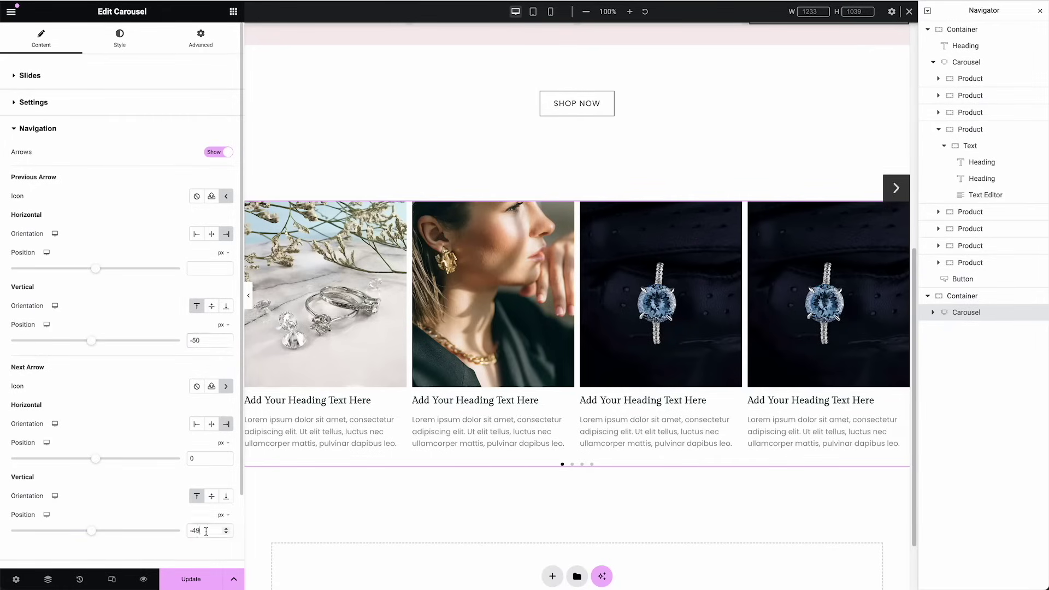
Step: Set the next arrow's vertical position and the previous arrow's horizontal position to -50 px each
click(195, 529)
text(-50)
text(4)
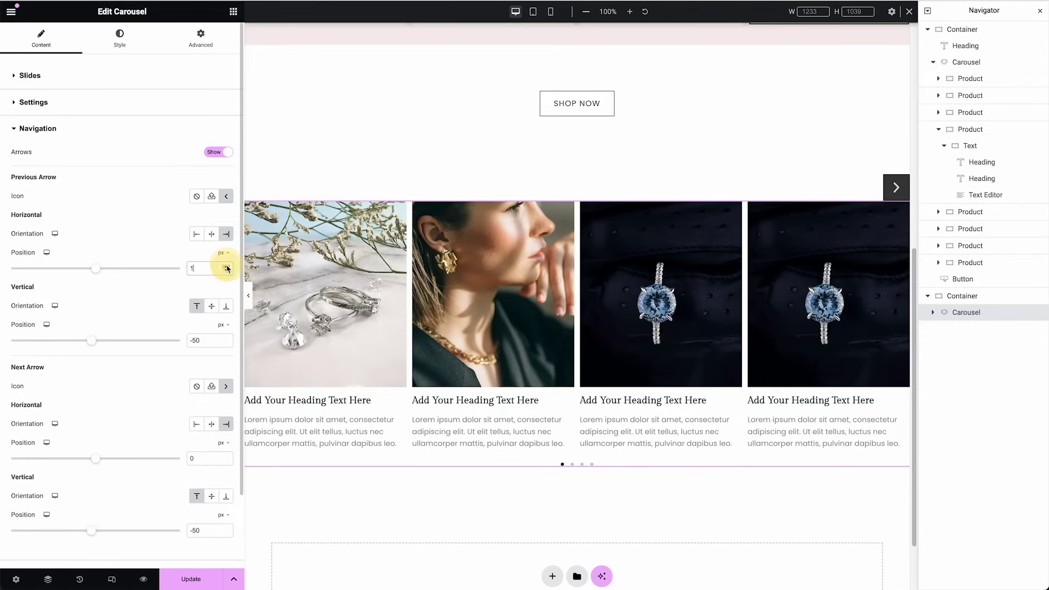
drag(227, 269, 227, 271)
click(227, 272)
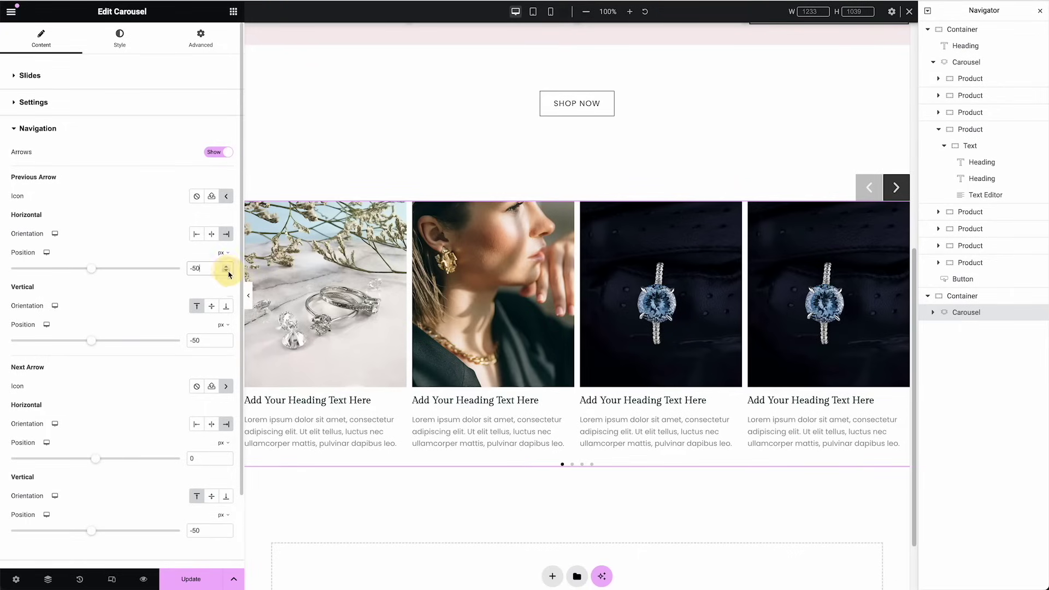
Step: Try other horizontal and vertical orientations for the previous arrow, restoring horizontal End and vertical Start
click(211, 235)
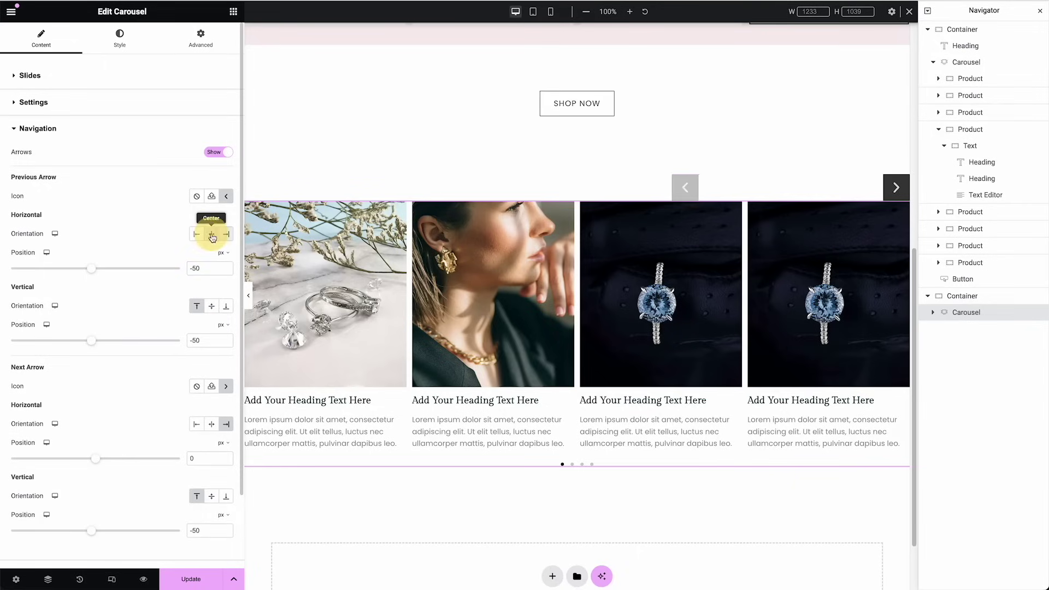
click(226, 235)
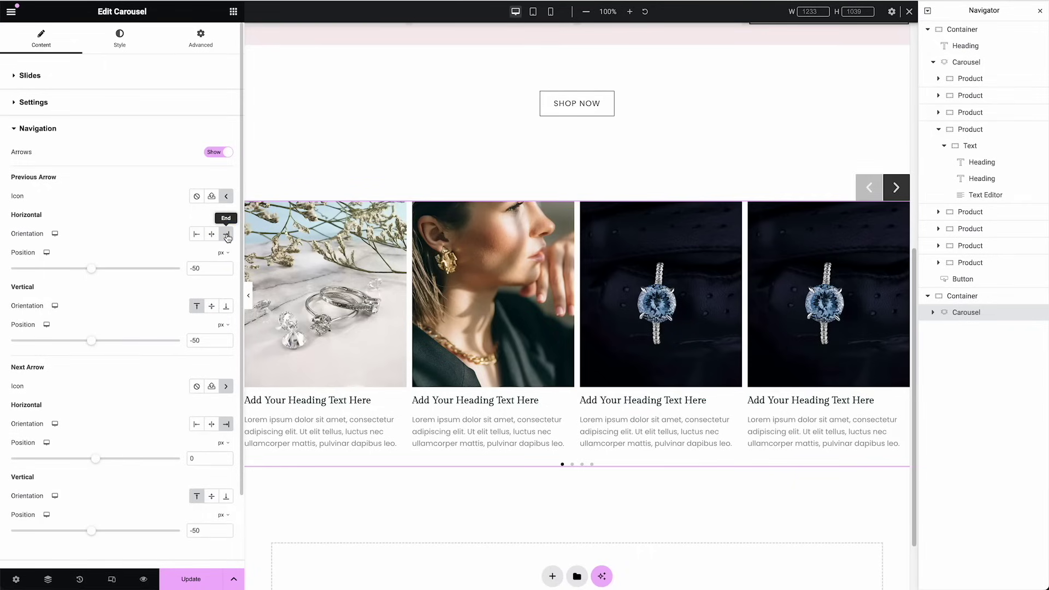
click(212, 308)
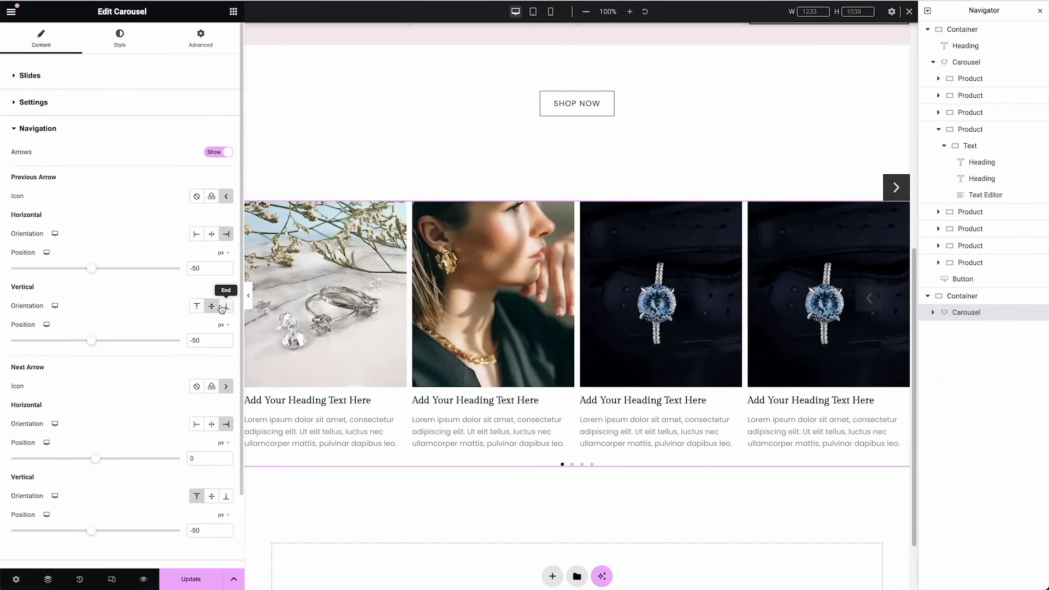
click(222, 308)
click(198, 307)
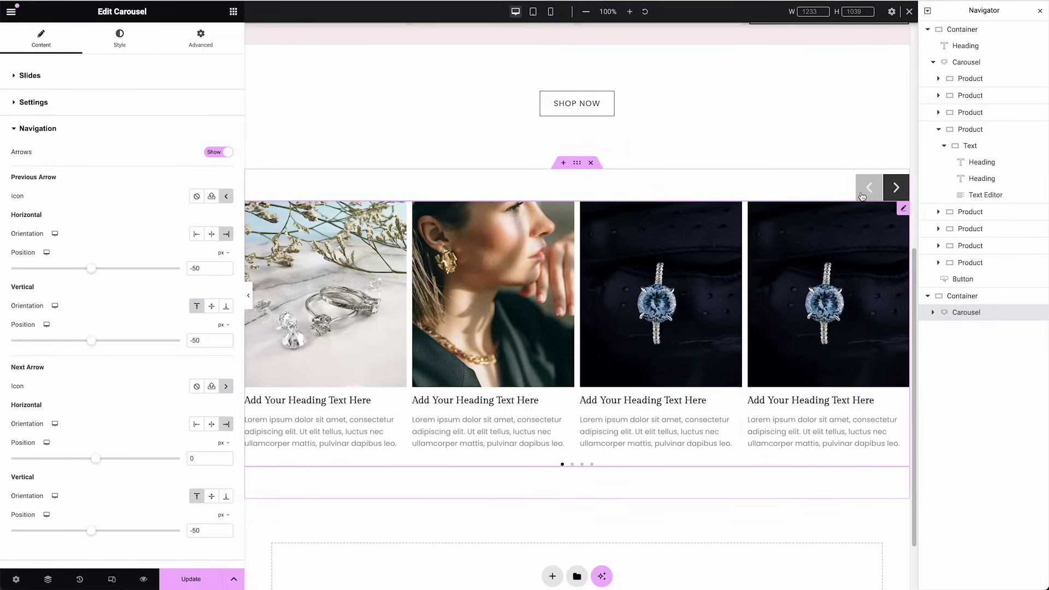
Step: Review the carousel's pagination type and dot styling, and set its pagination to None
scroll(146, 456, down, 2)
click(80, 489)
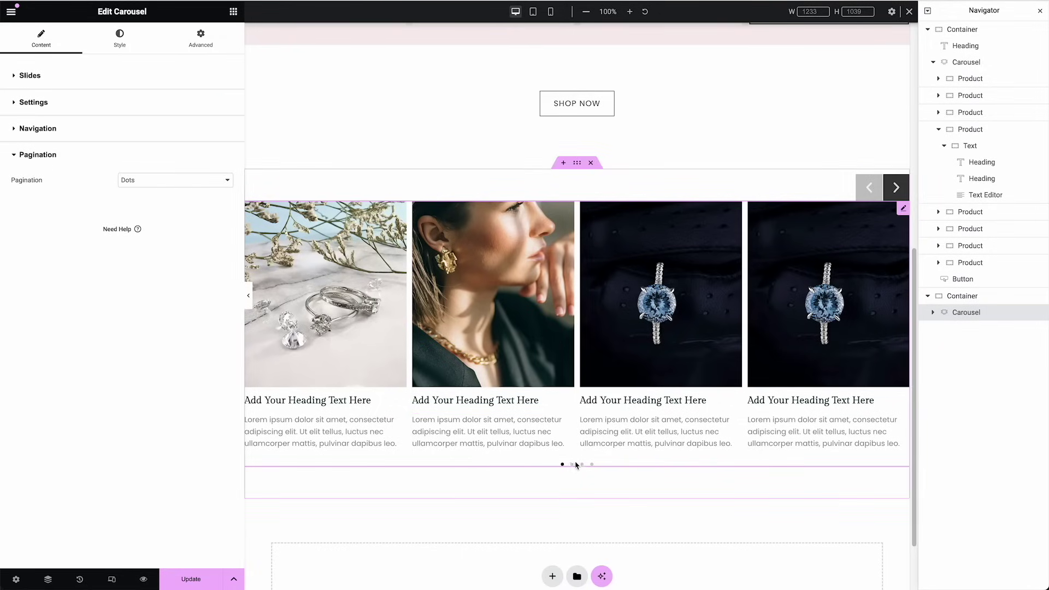
click(119, 43)
click(126, 323)
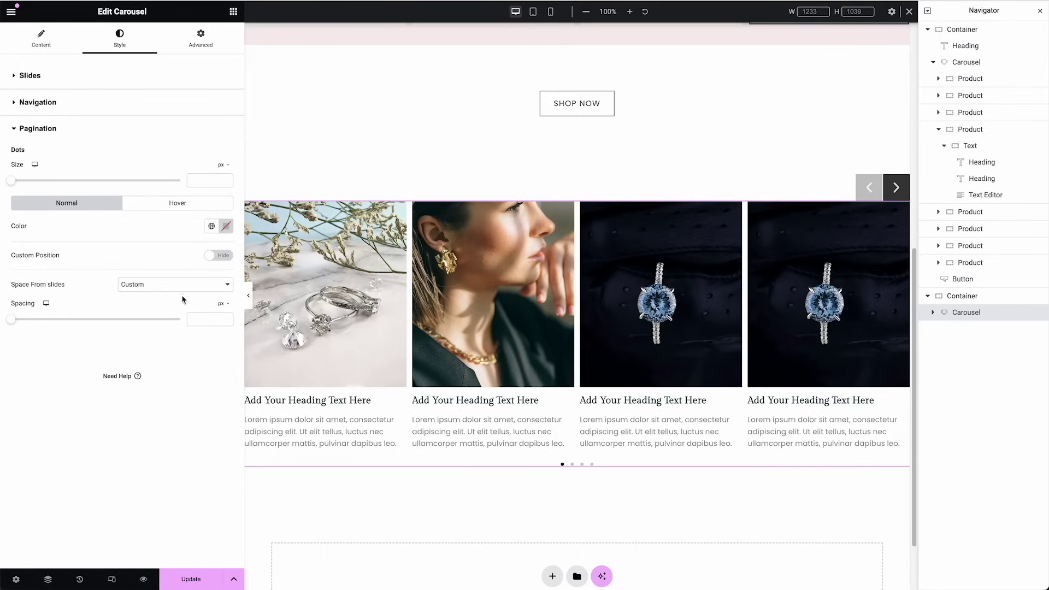
click(39, 41)
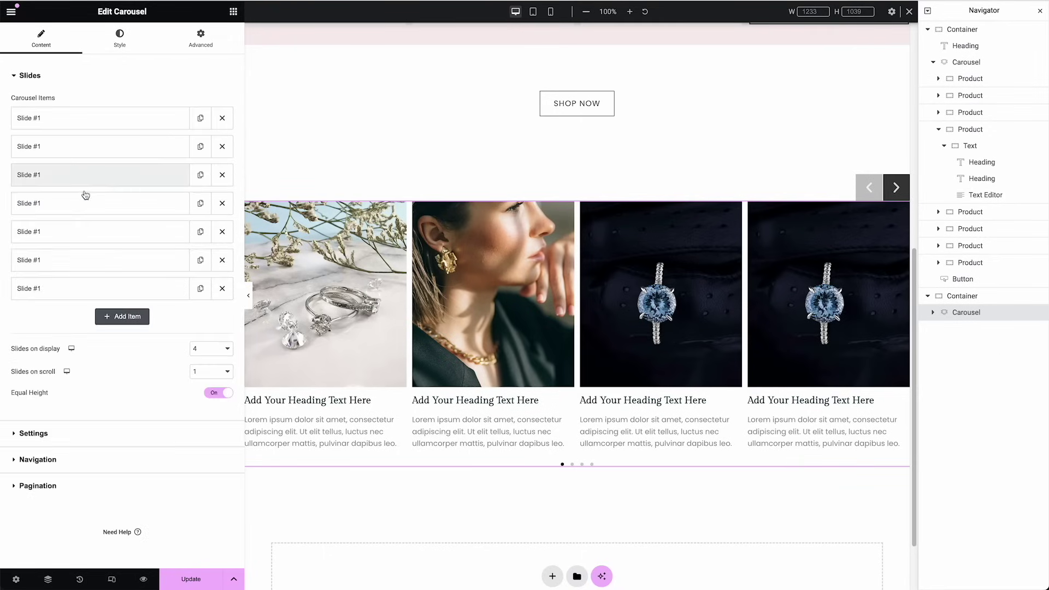
click(54, 485)
click(136, 180)
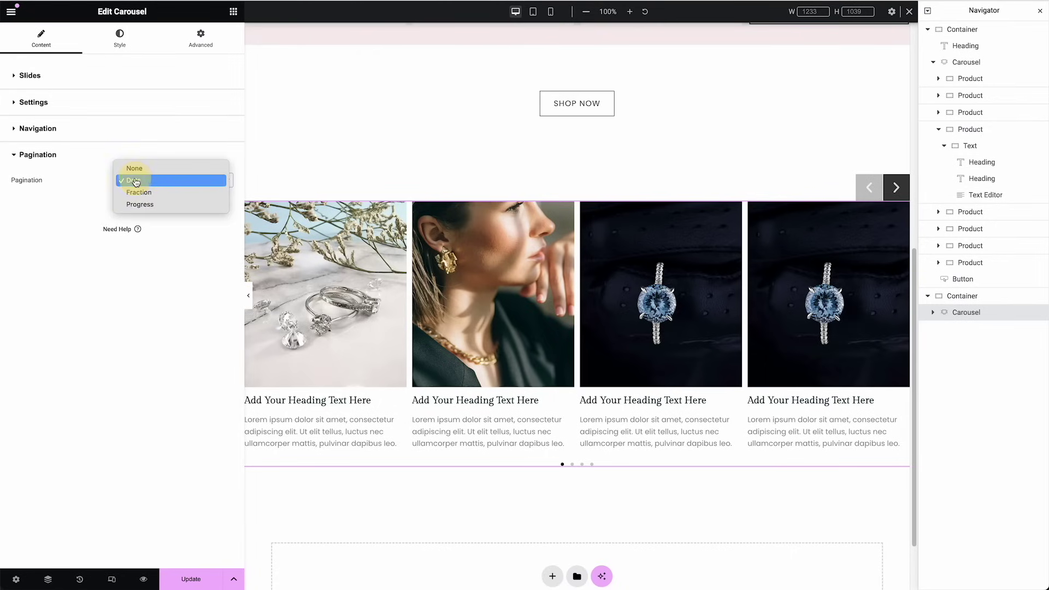
click(149, 169)
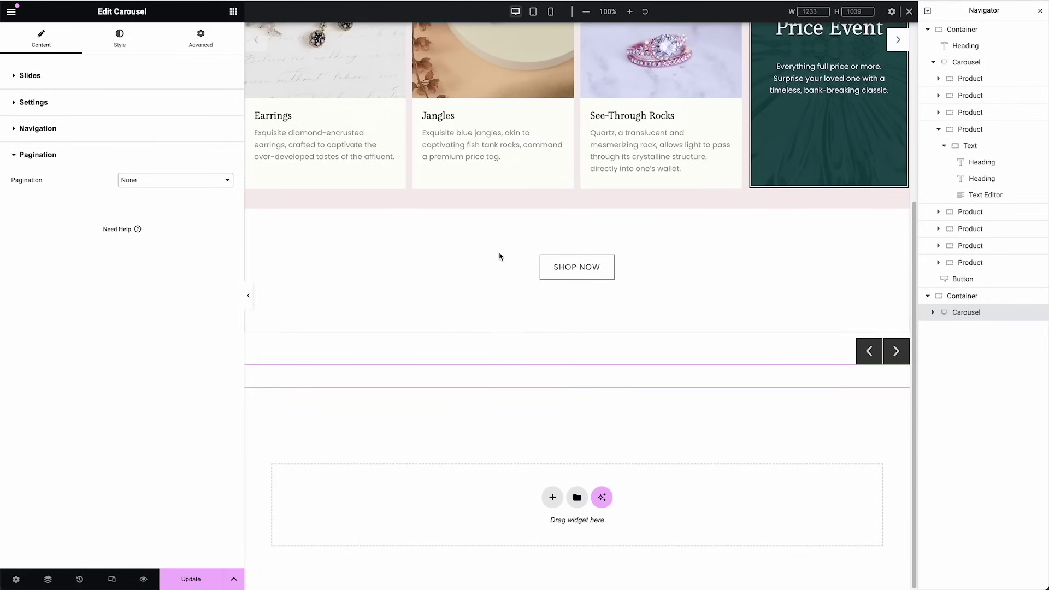
scroll(499, 255, down, 3)
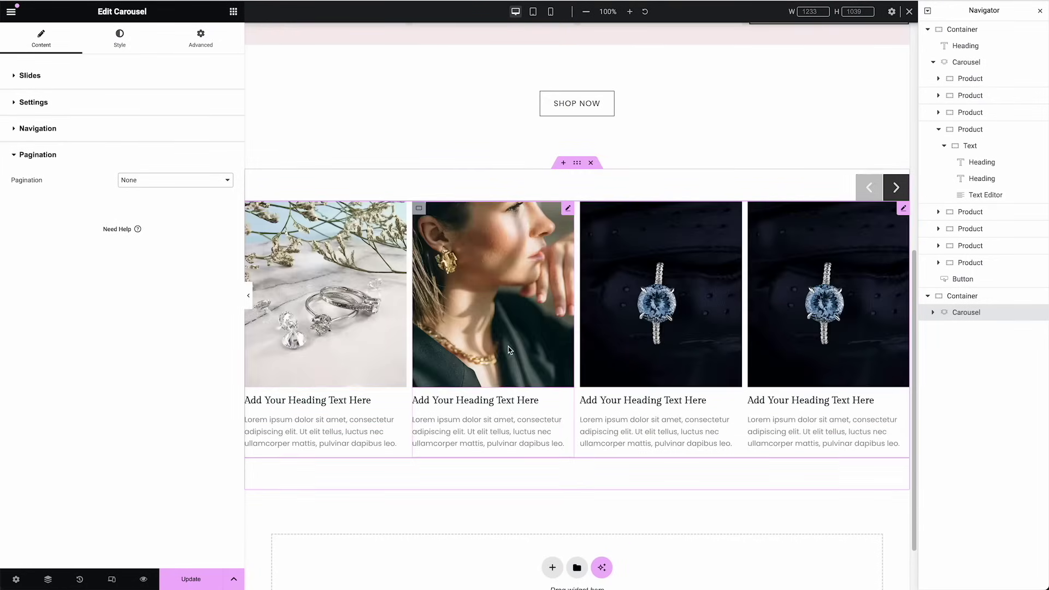
Step: In the tablet layout, set the carousel to 3 slides on display and 1 slide on scroll
click(533, 15)
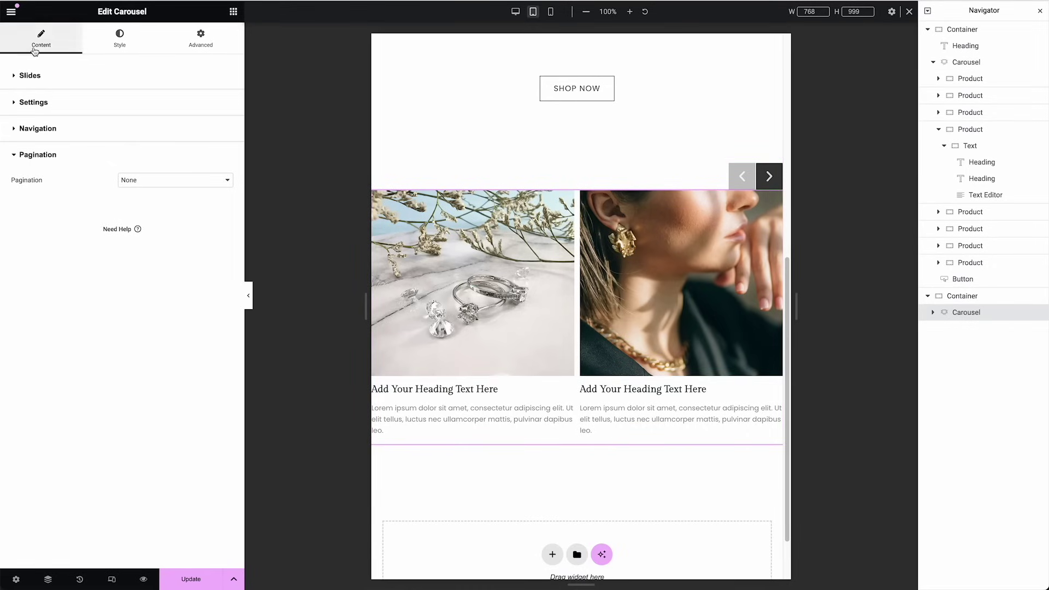
click(43, 107)
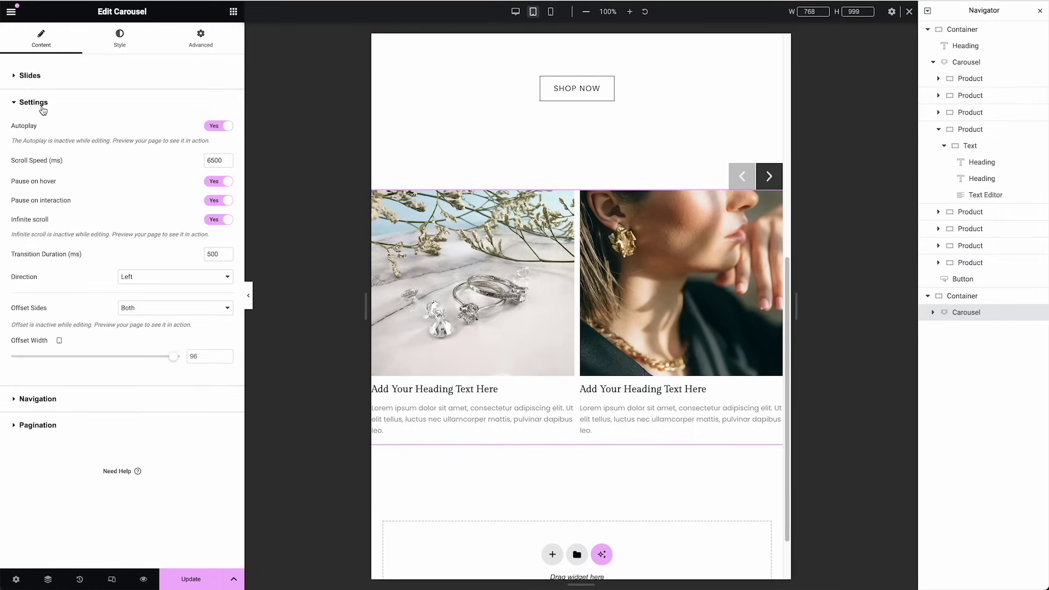
click(48, 86)
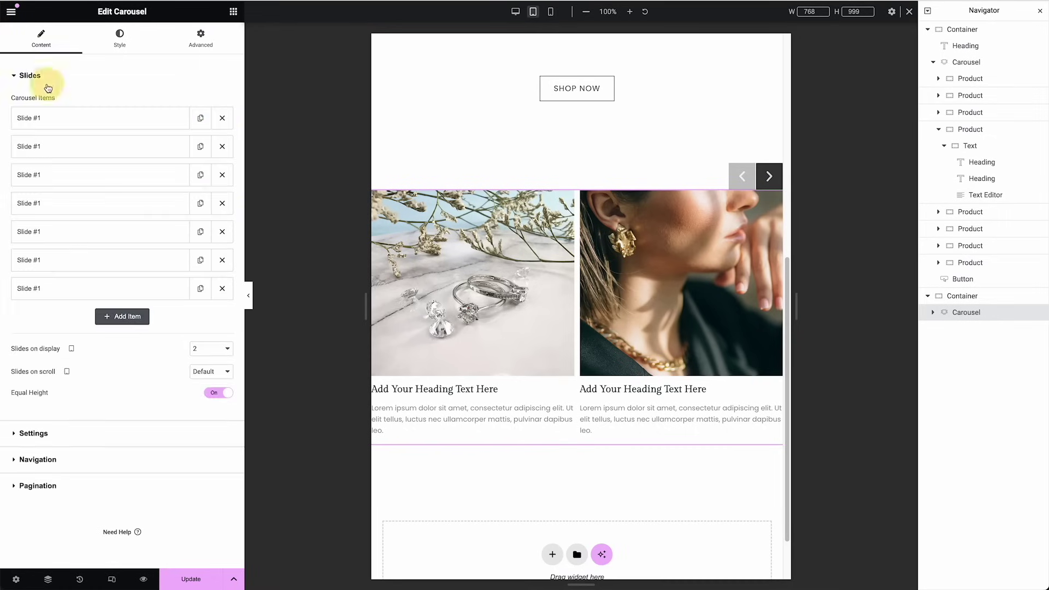
click(209, 352)
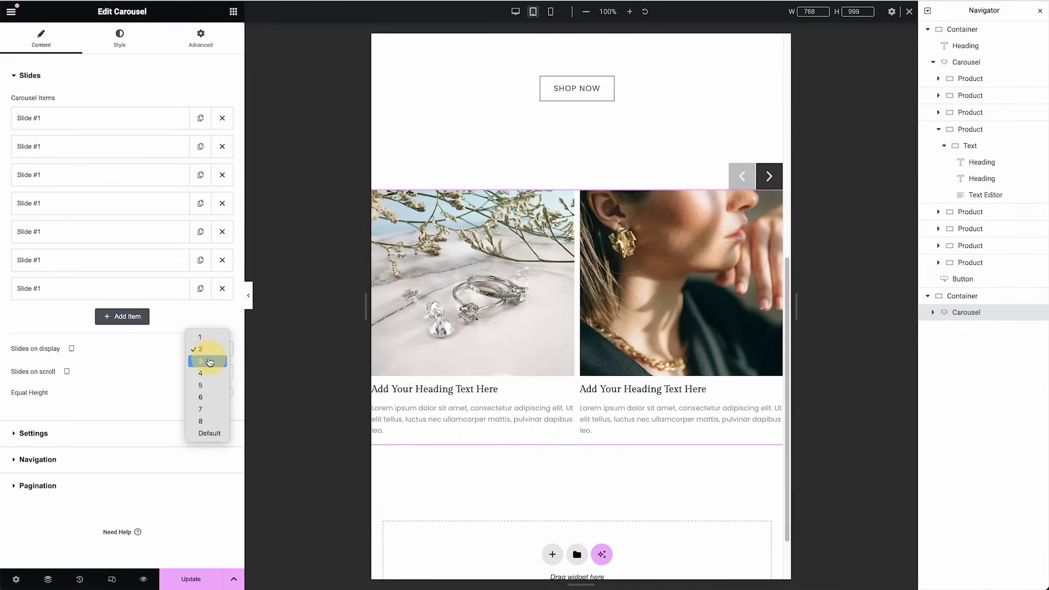
click(209, 362)
drag(216, 372, 209, 276)
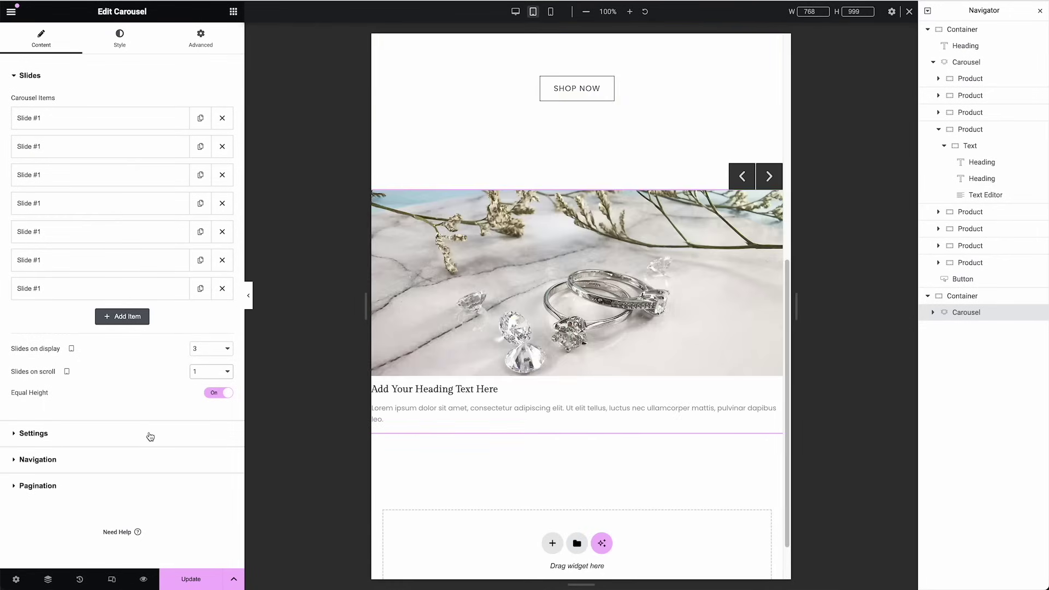
Step: Set the carousel's offset width to 84 for the tablet layout
click(149, 436)
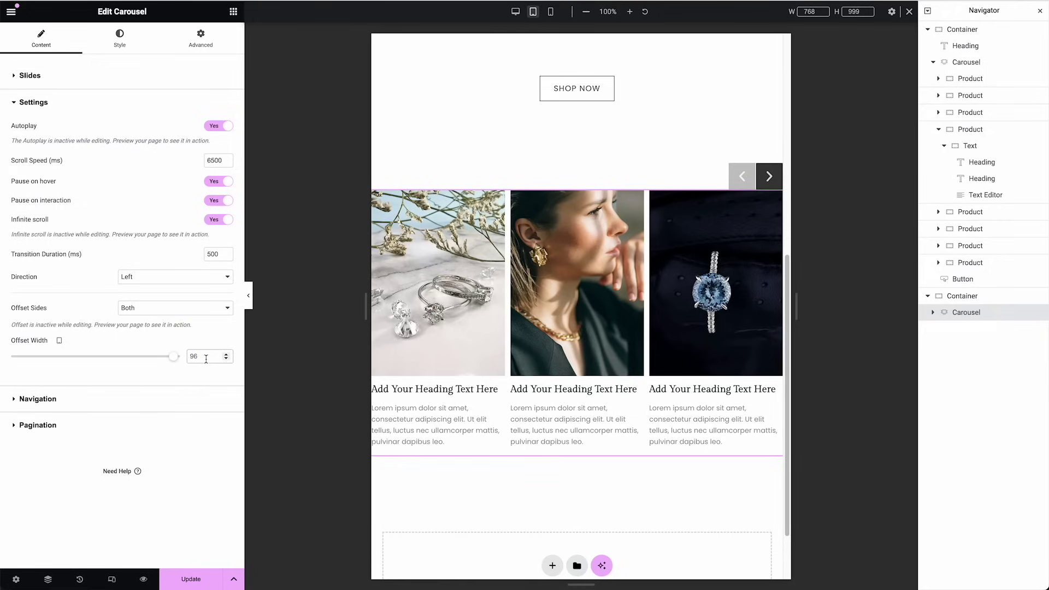
double_click(191, 356)
text(84)
Step: In the mobile layout, choose 1 slide on display for the carousel and adjust its slides-on-scroll option
click(550, 12)
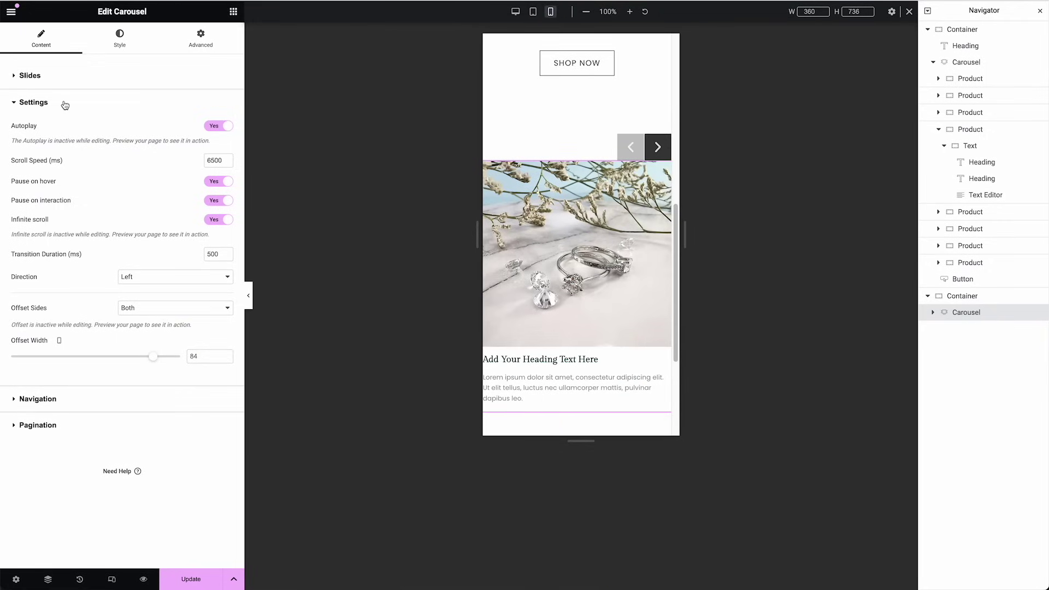
click(59, 80)
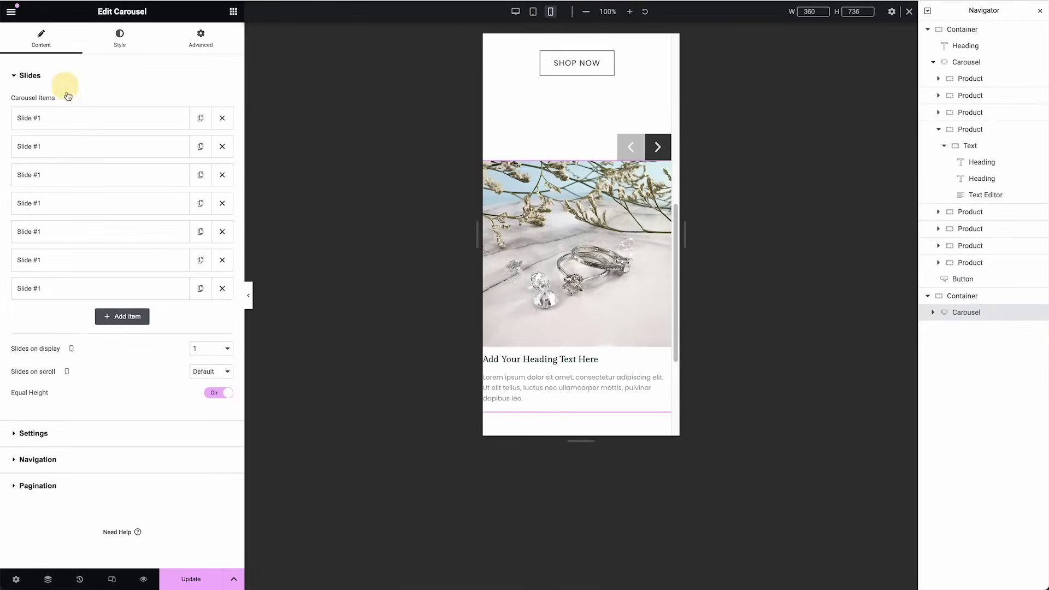
click(208, 351)
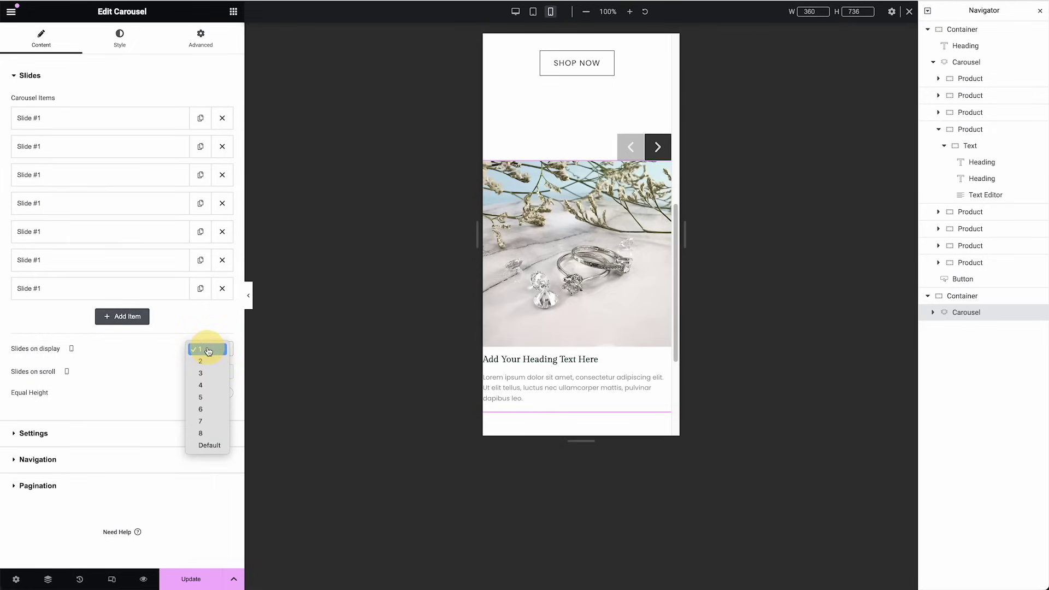
click(208, 351)
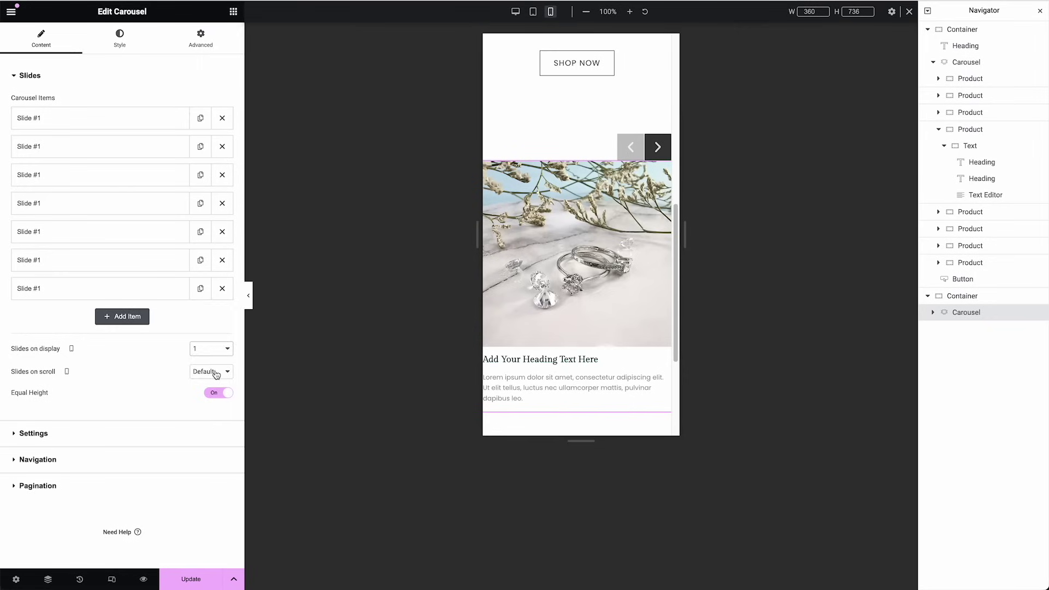
click(216, 374)
click(132, 446)
Step: Set the carousel's offset width to 48 for the mobile layout and save the page
click(129, 440)
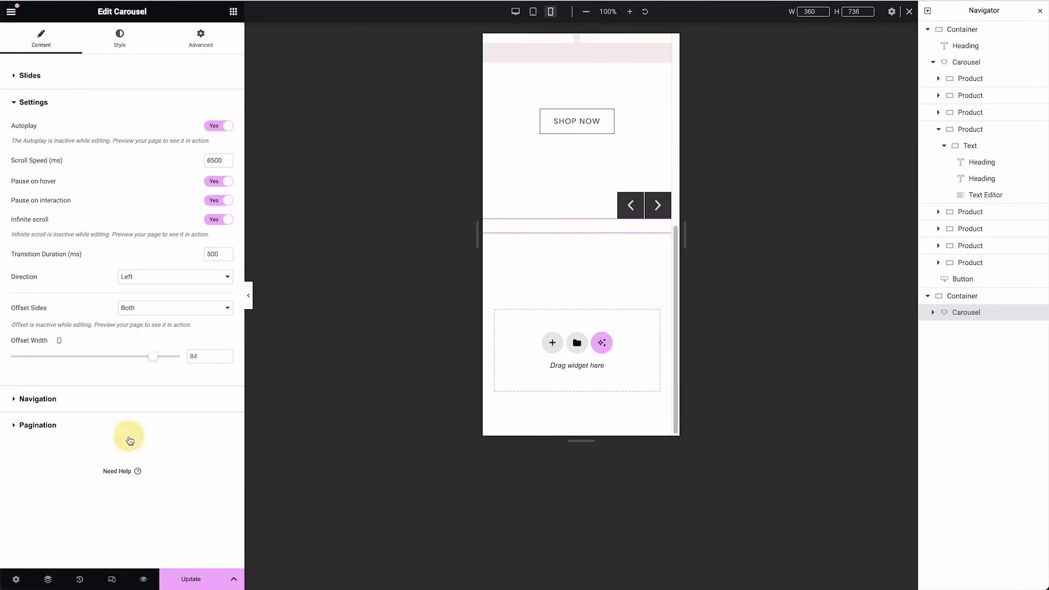
click(189, 356)
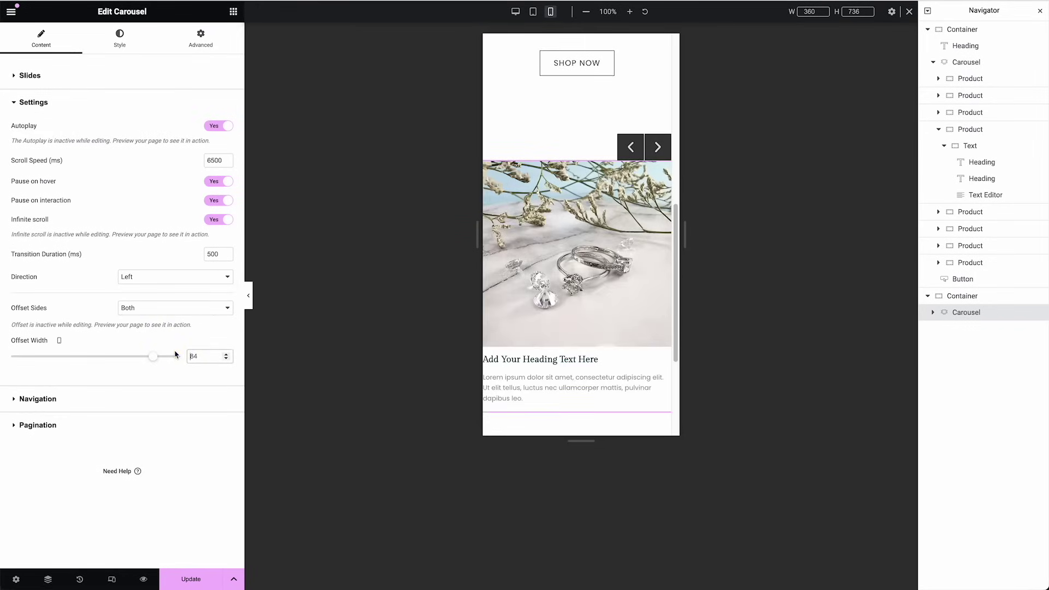
key(Delete)
key(Delete)
text(48)
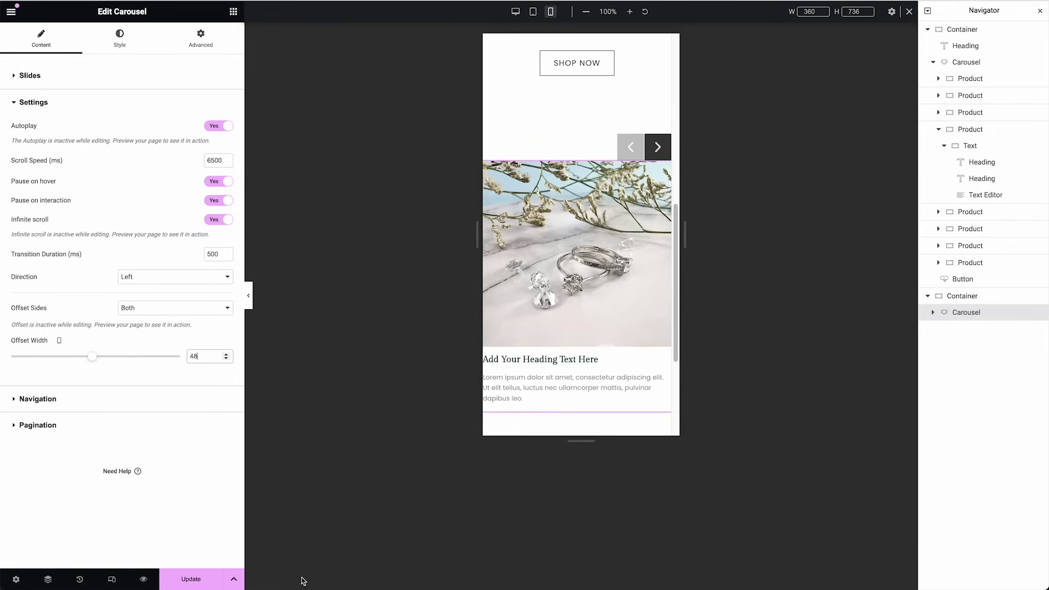
click(193, 578)
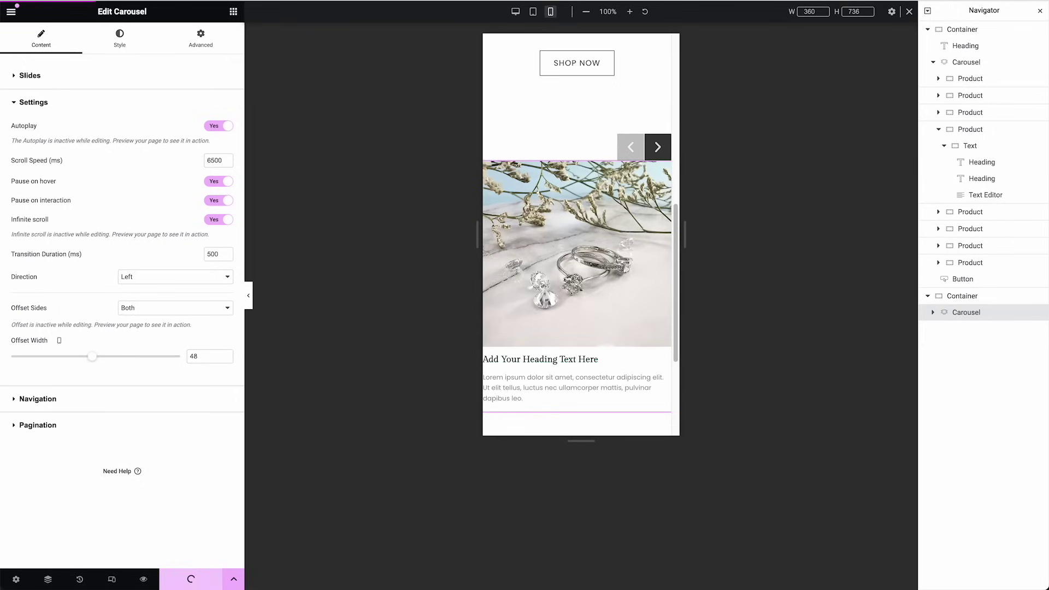
Step: Switch to the live page and test the new carousel's previous and next arrows at desktop width
click(503, 1)
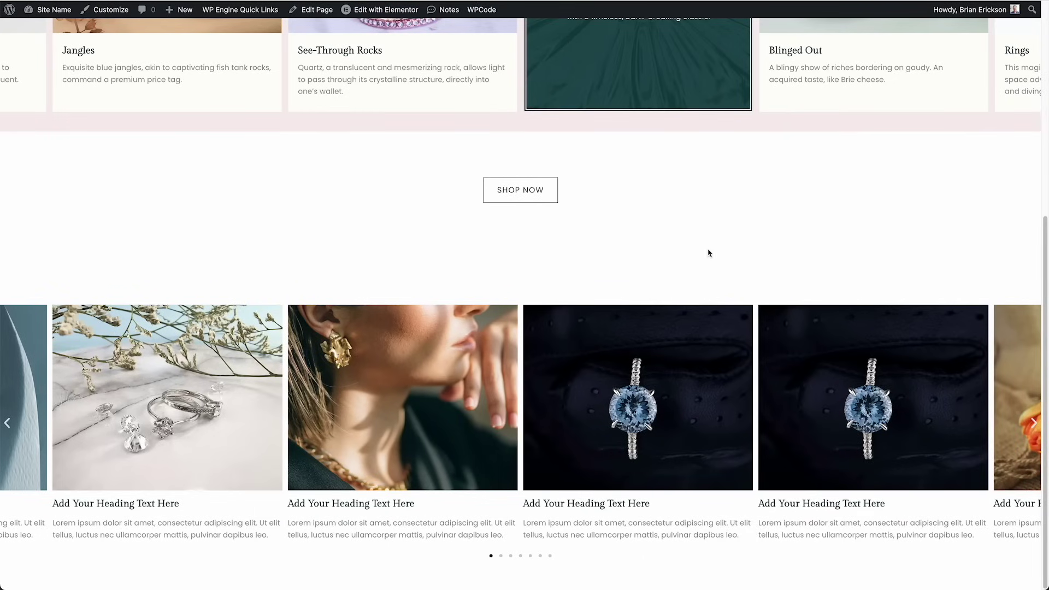
scroll(803, 299, up, 1)
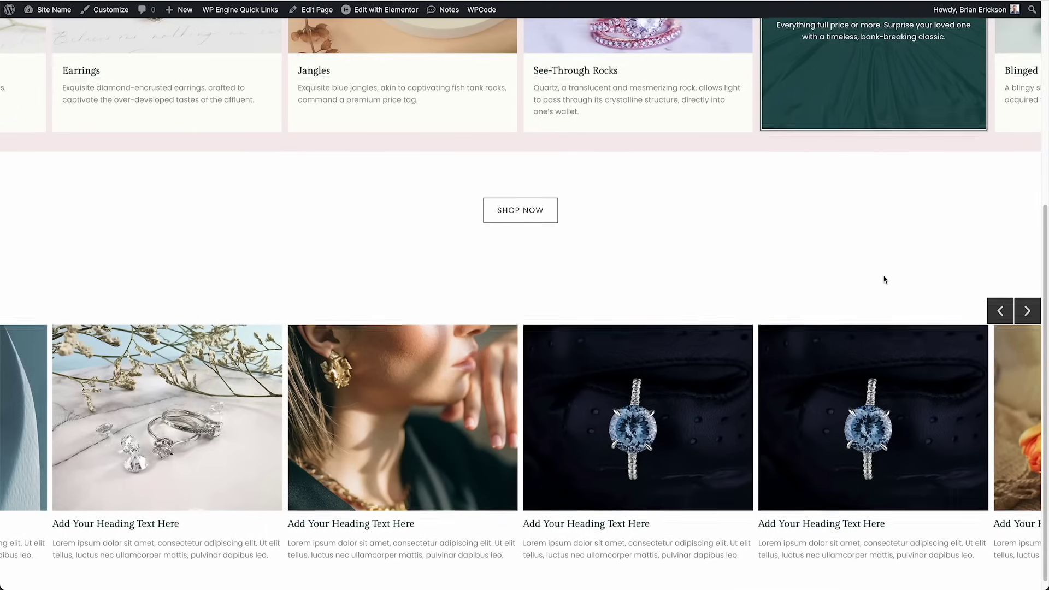
scroll(929, 289, down, 1)
click(1024, 302)
click(1009, 301)
click(1023, 300)
click(1007, 303)
click(1023, 300)
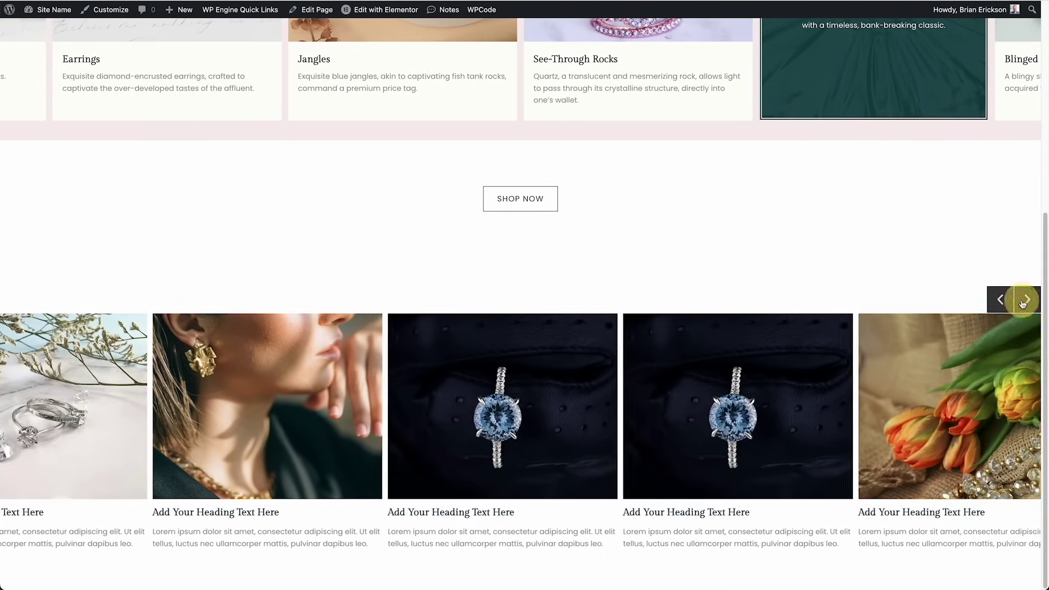
click(1004, 304)
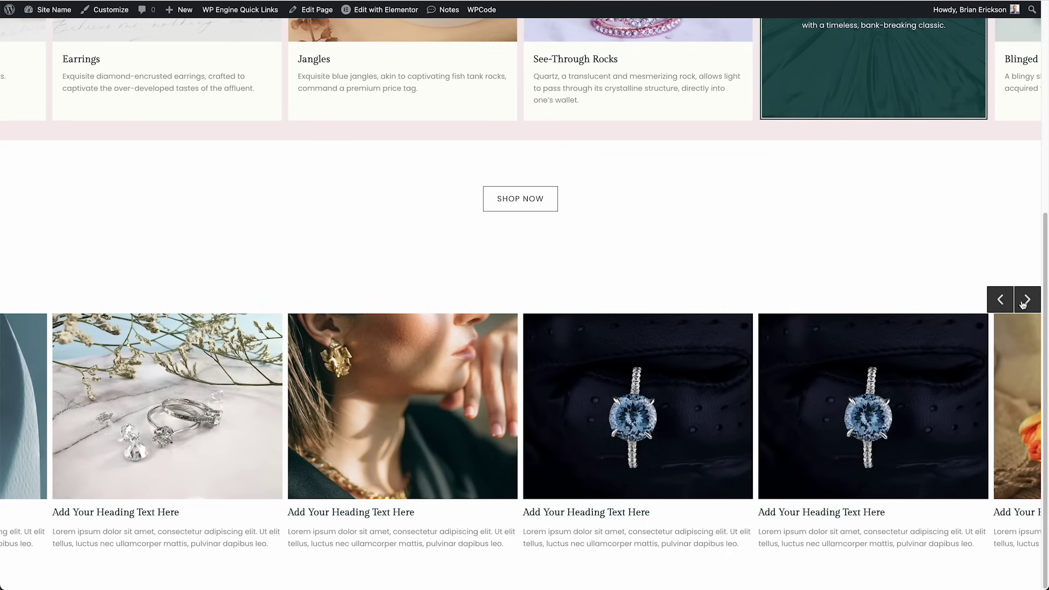
click(1002, 299)
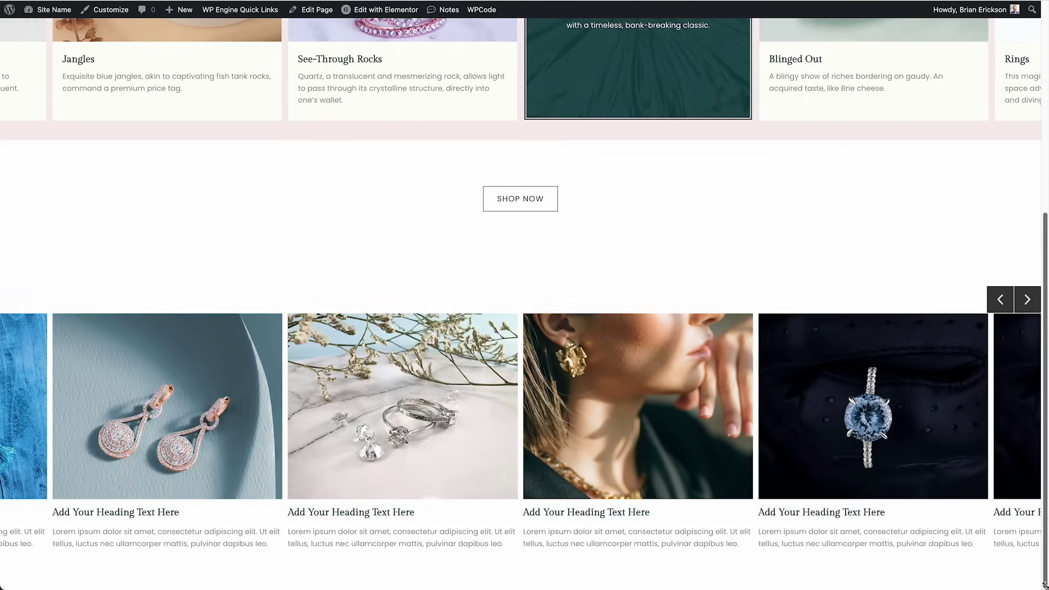
Step: Narrow the browser window to mobile width and step through the carousel with its arrows in both directions
drag(1044, 585, 172, 529)
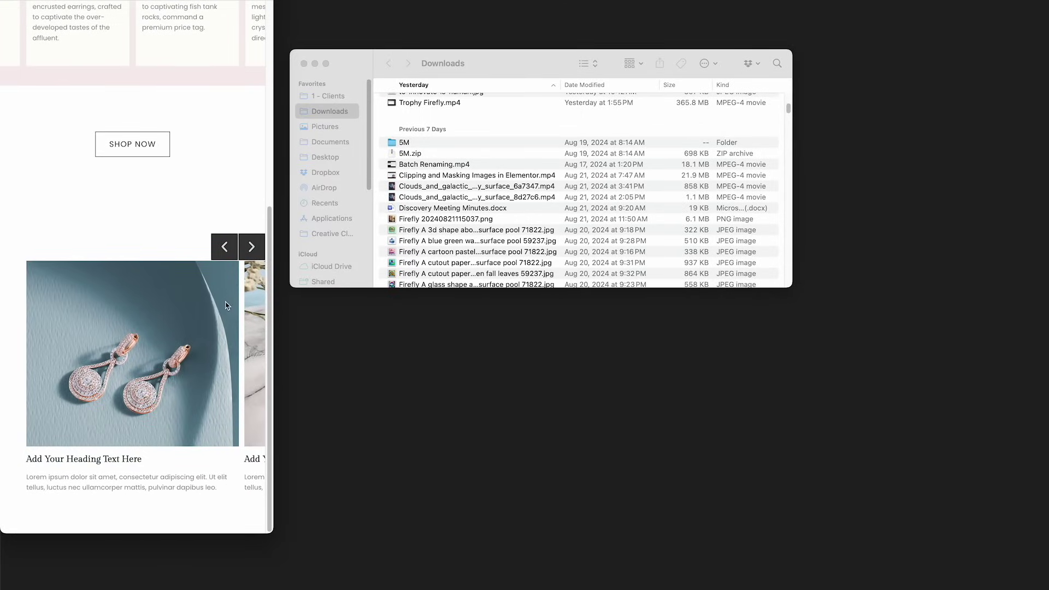
click(259, 256)
click(257, 255)
click(250, 253)
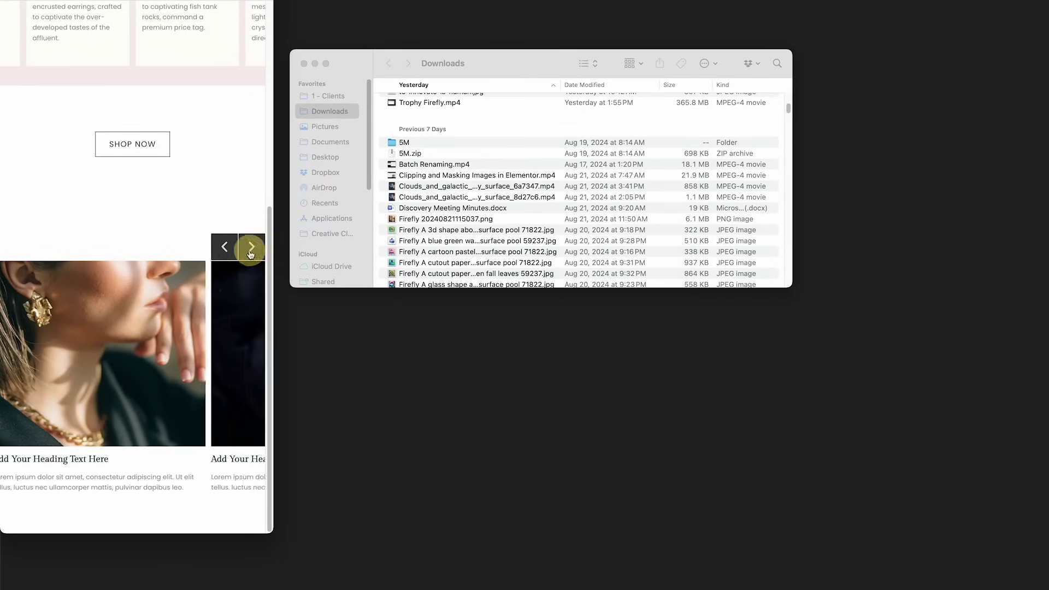
click(224, 251)
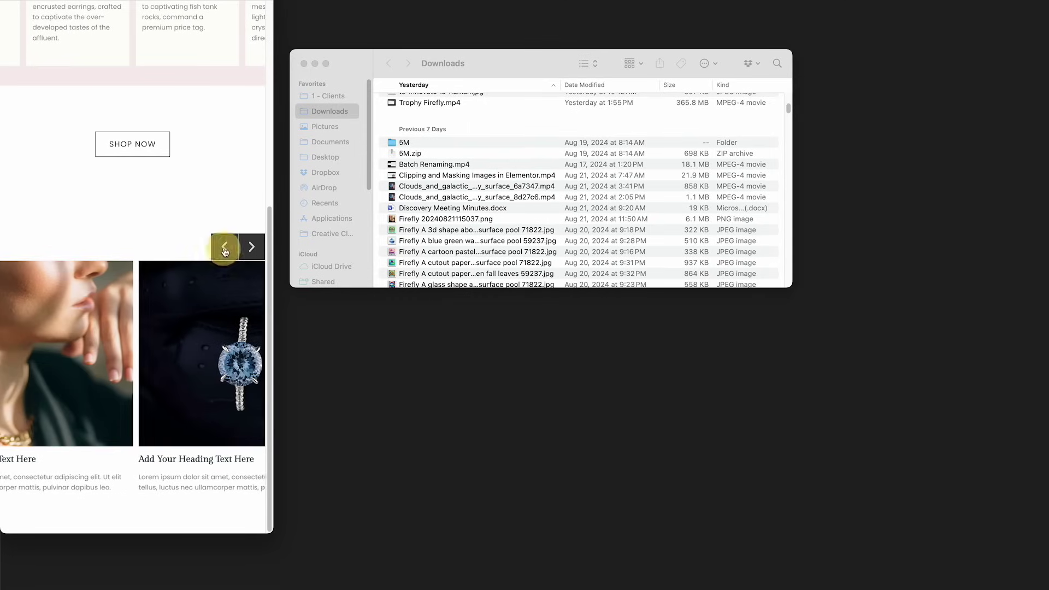
click(250, 249)
click(251, 249)
click(251, 249)
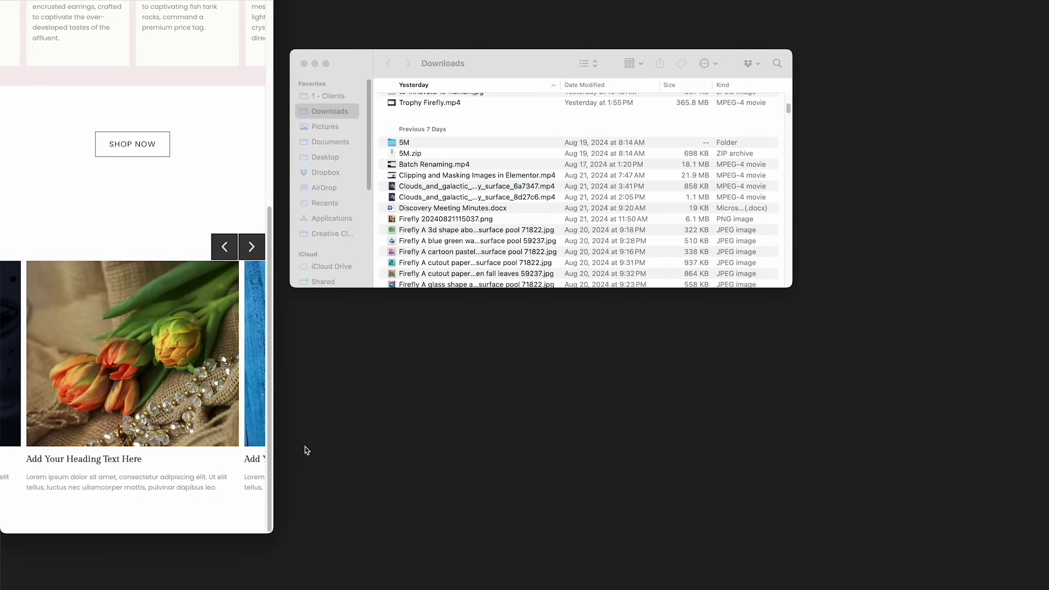
click(251, 247)
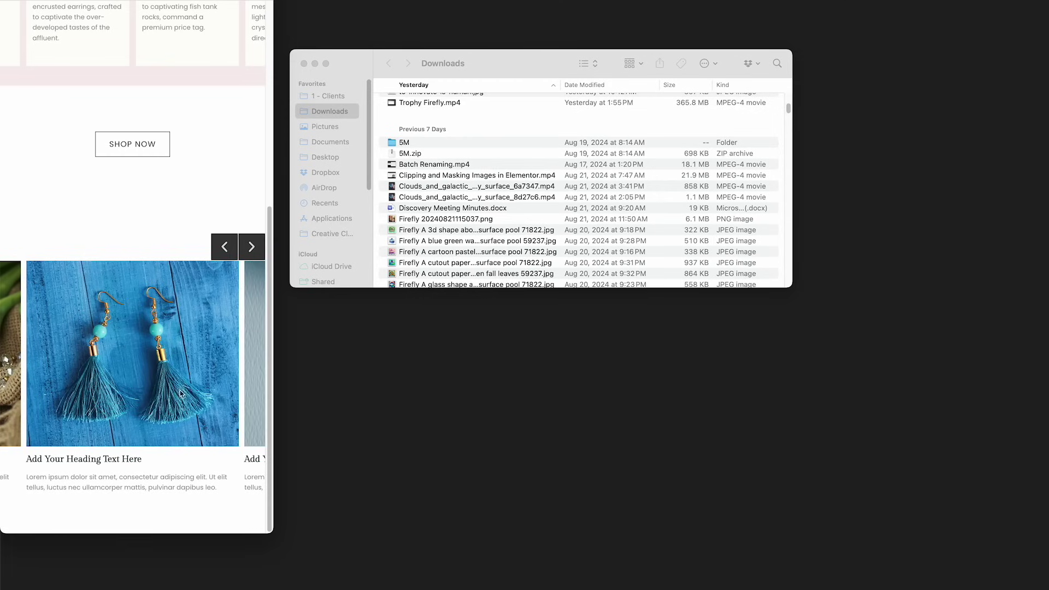
Step: Restore the browser window to full width and compare the new carousel with the finished example above it
drag(273, 534, 1044, 588)
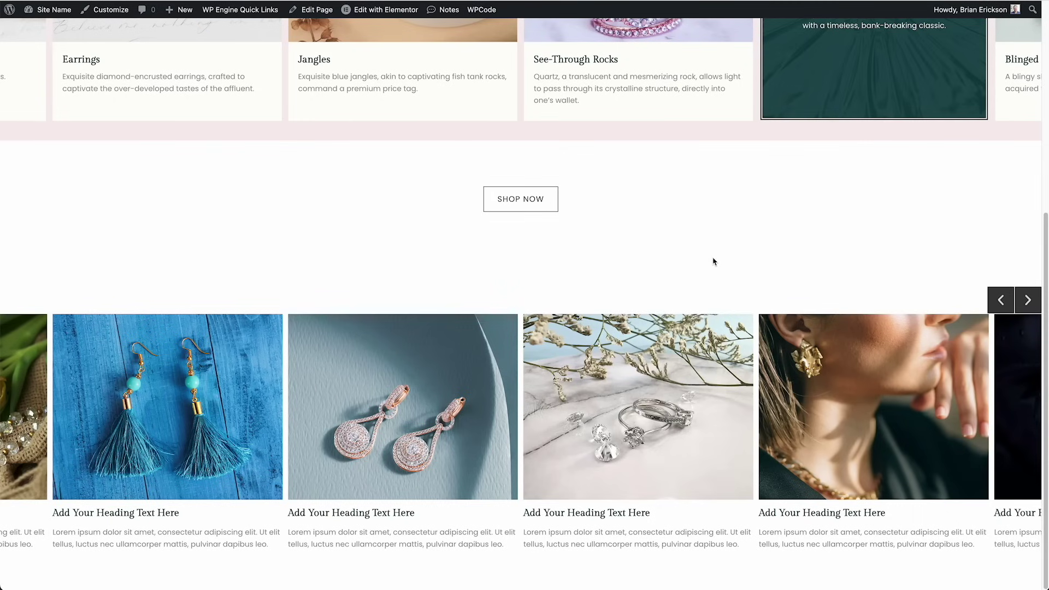
scroll(713, 262, up, 5)
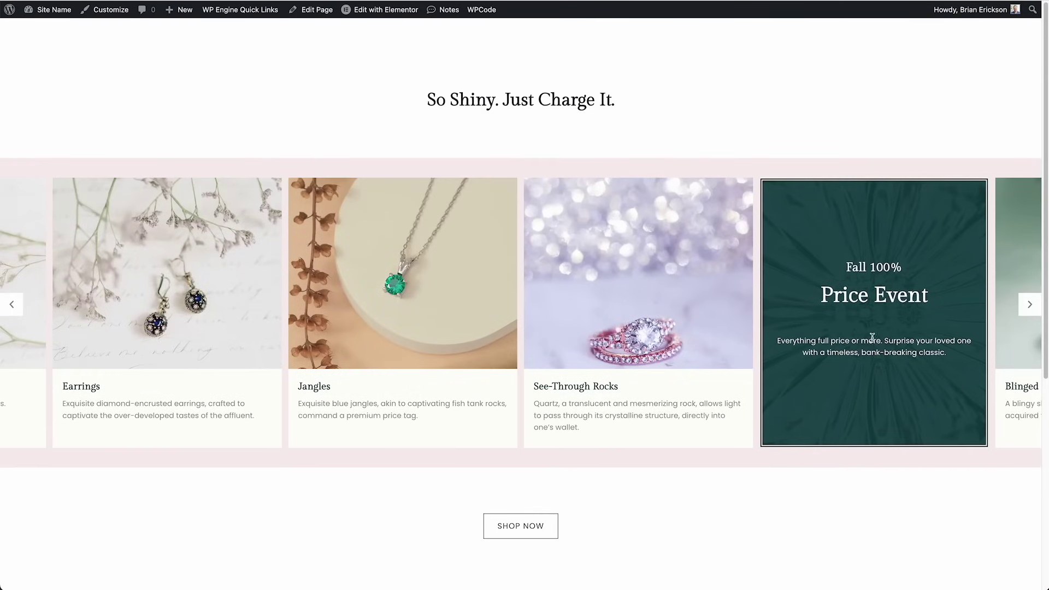
scroll(893, 304, down, 5)
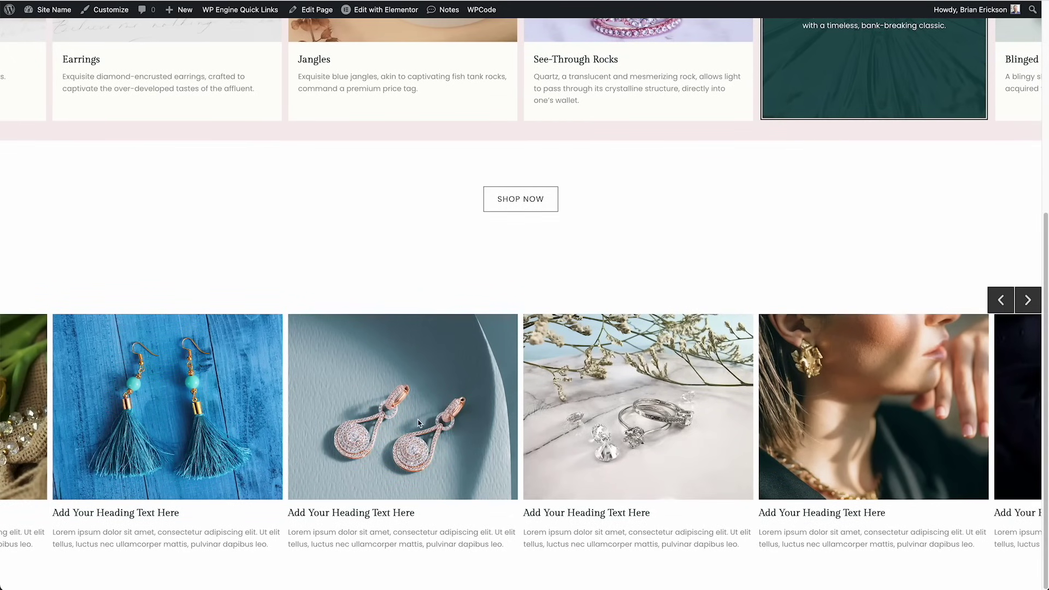
scroll(553, 420, up, 2)
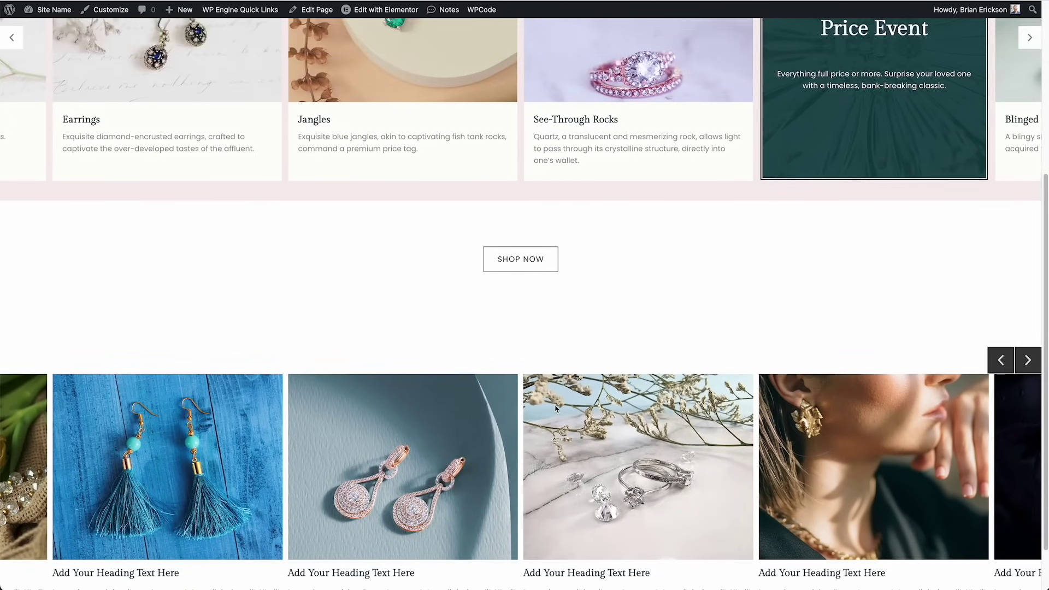
scroll(556, 407, down, 2)
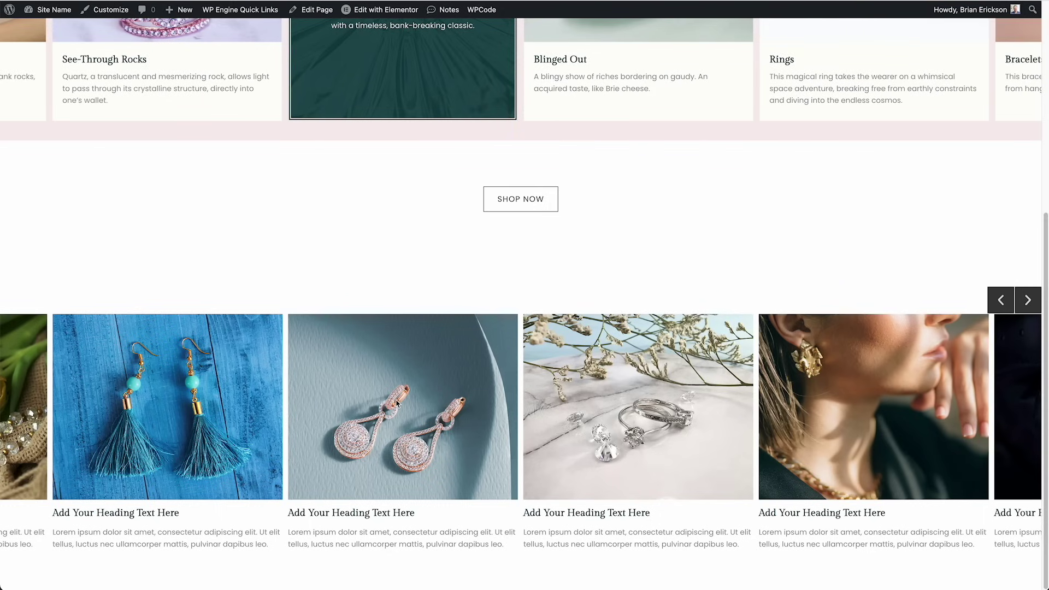
scroll(397, 403, up, 6)
scroll(402, 423, down, 6)
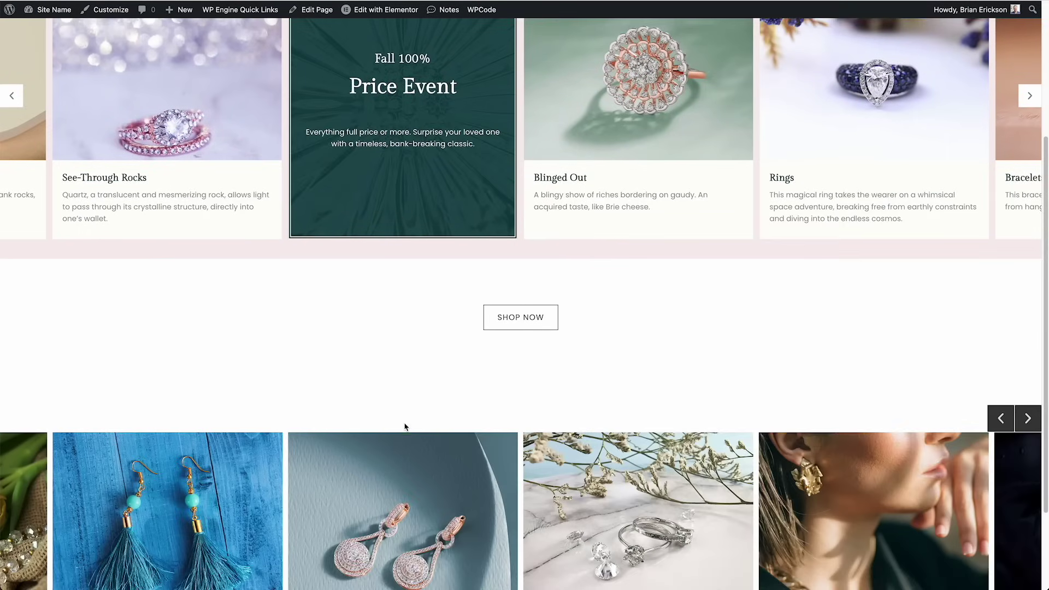